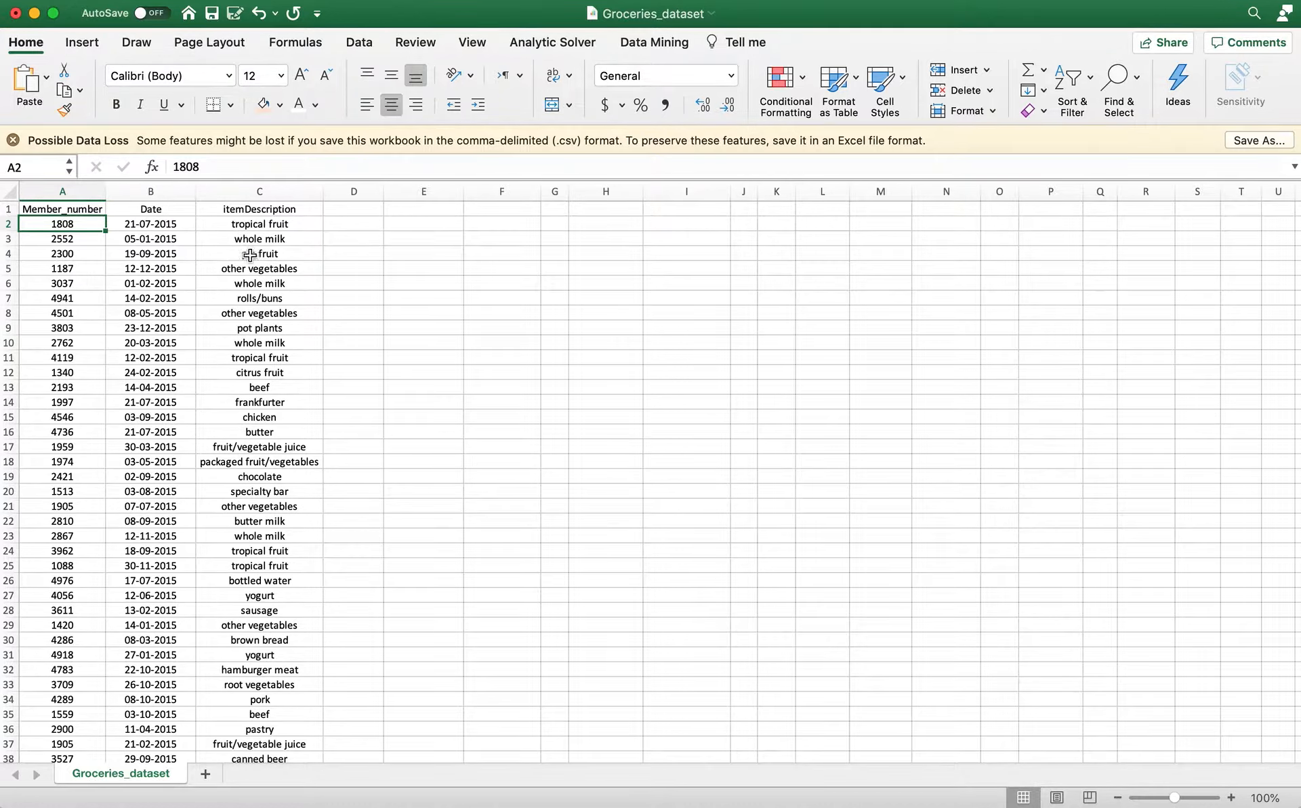
click(269, 235)
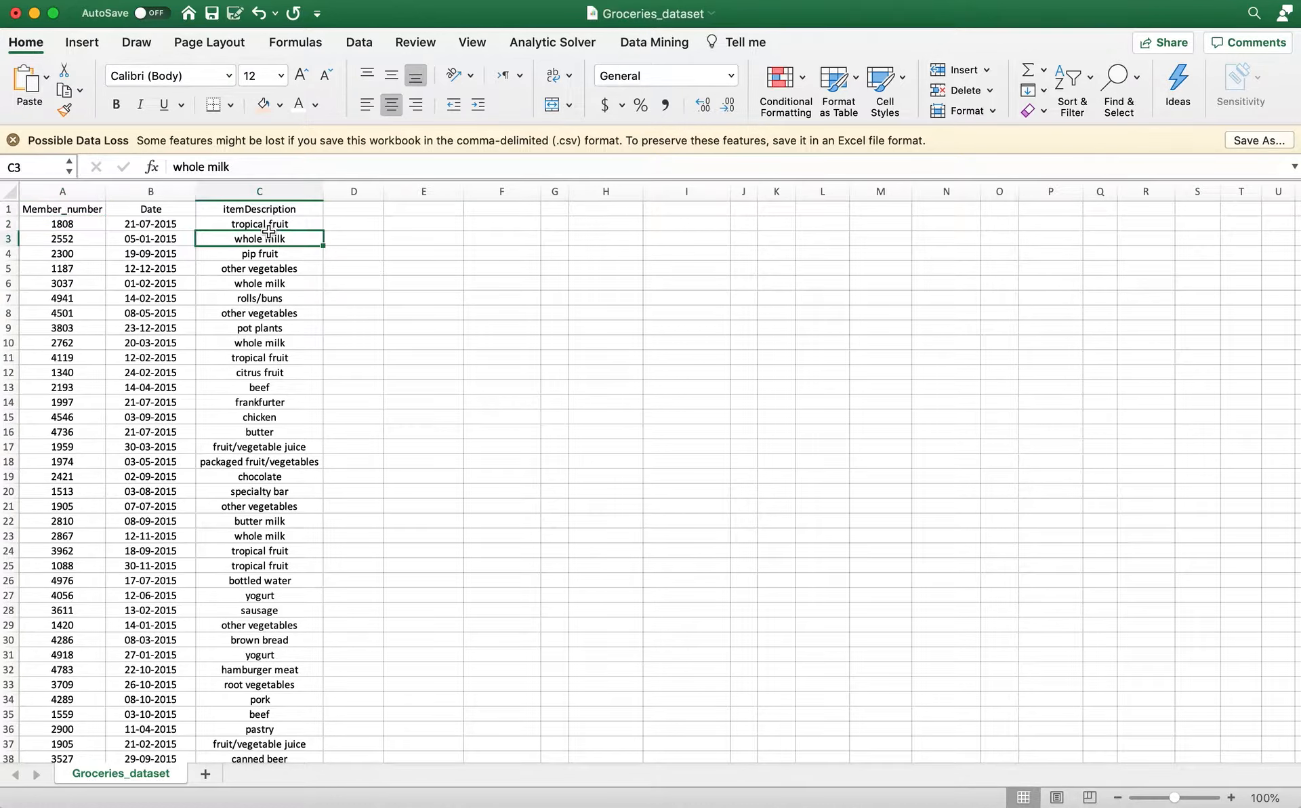
click(269, 224)
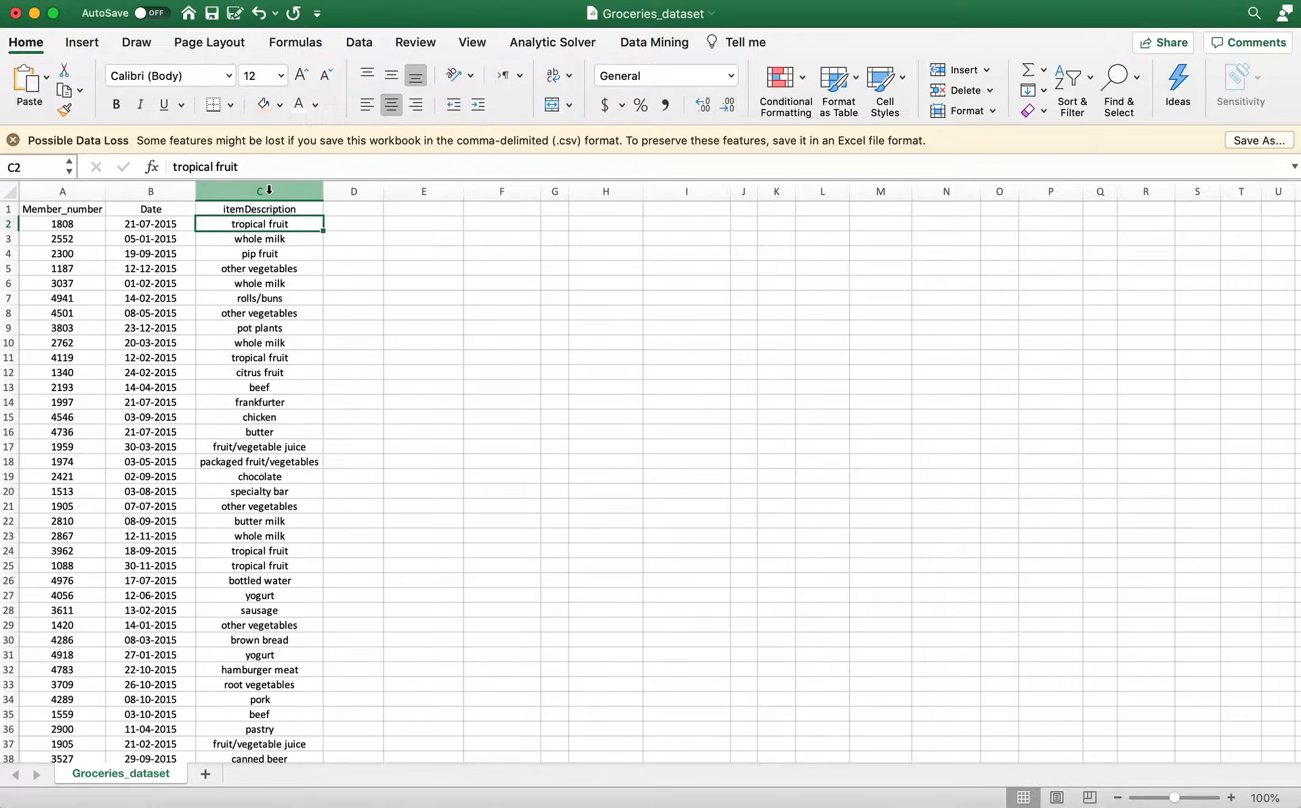
Format the whole Member_number column as Number with 0 decimal places.
click(82, 190)
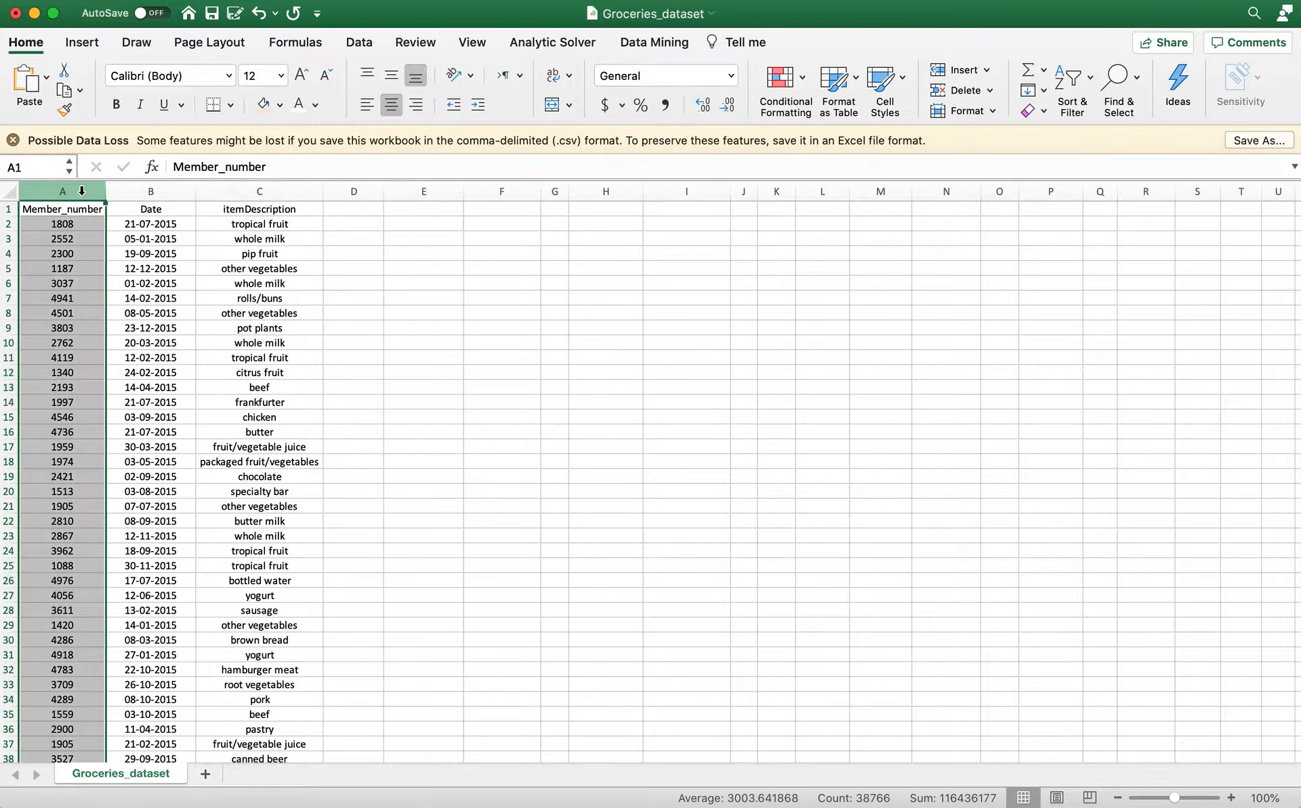
right_click(82, 190)
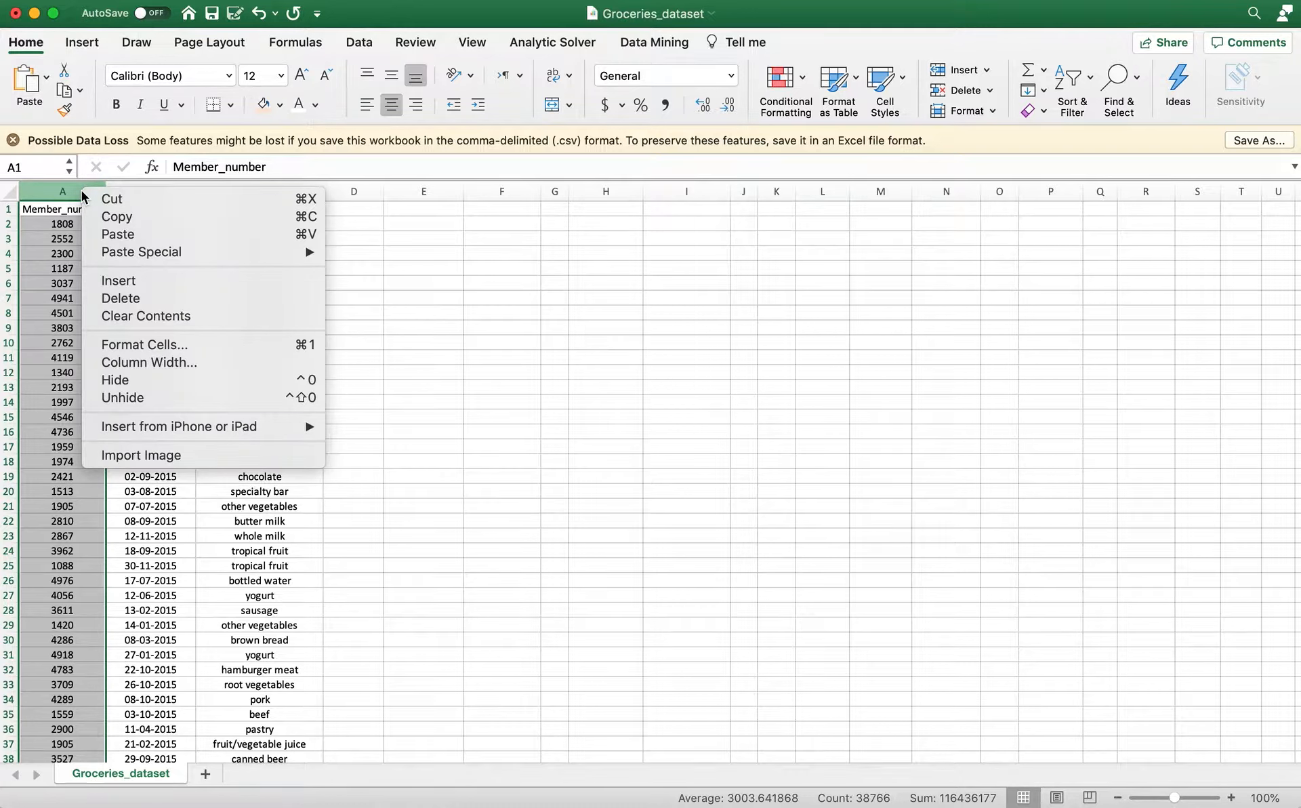
click(120, 344)
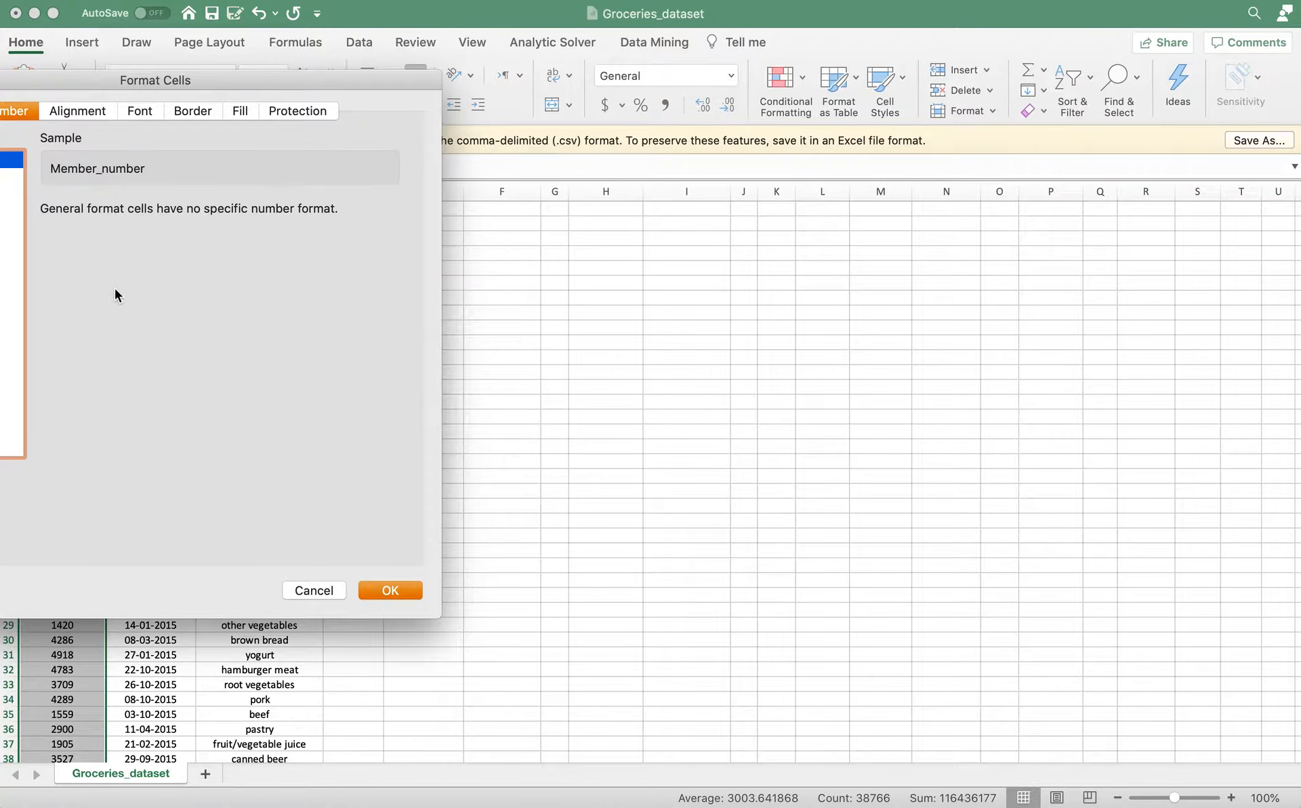
drag(225, 85, 401, 102)
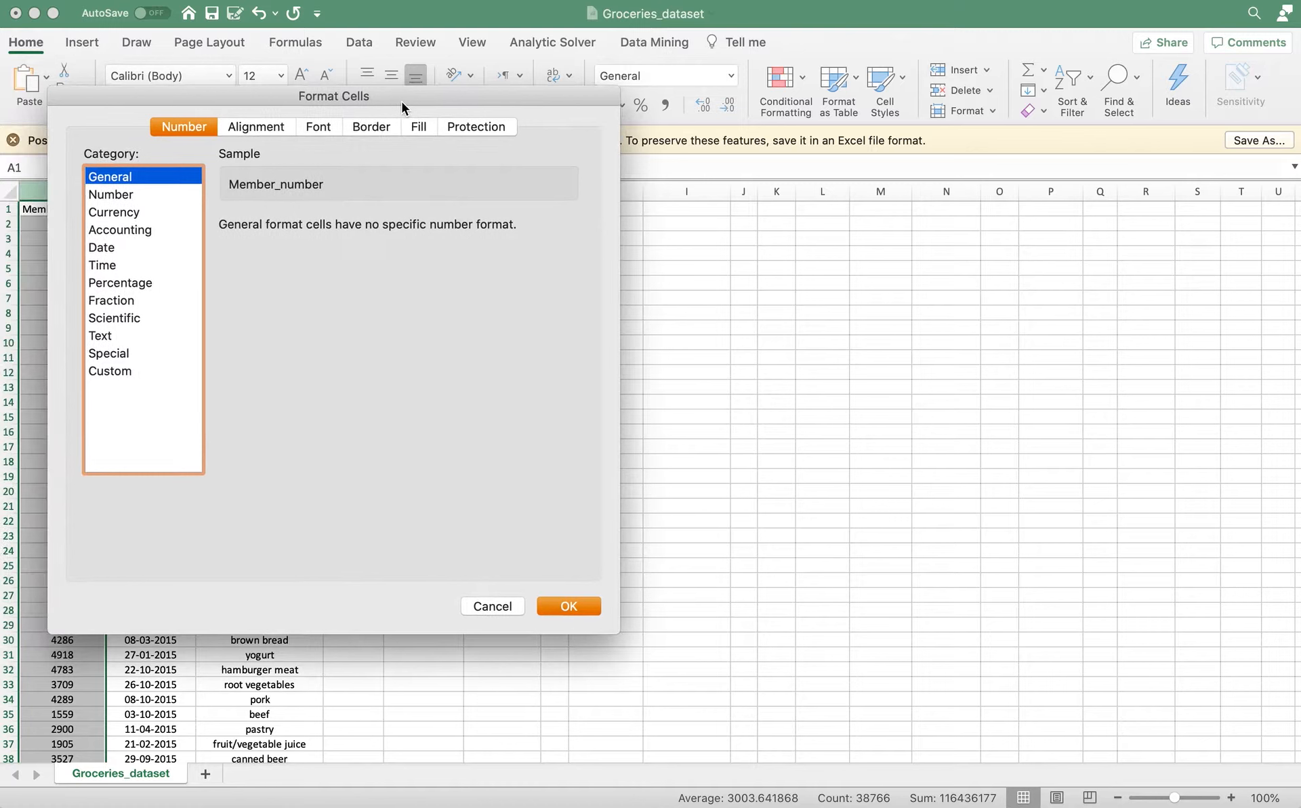
click(126, 195)
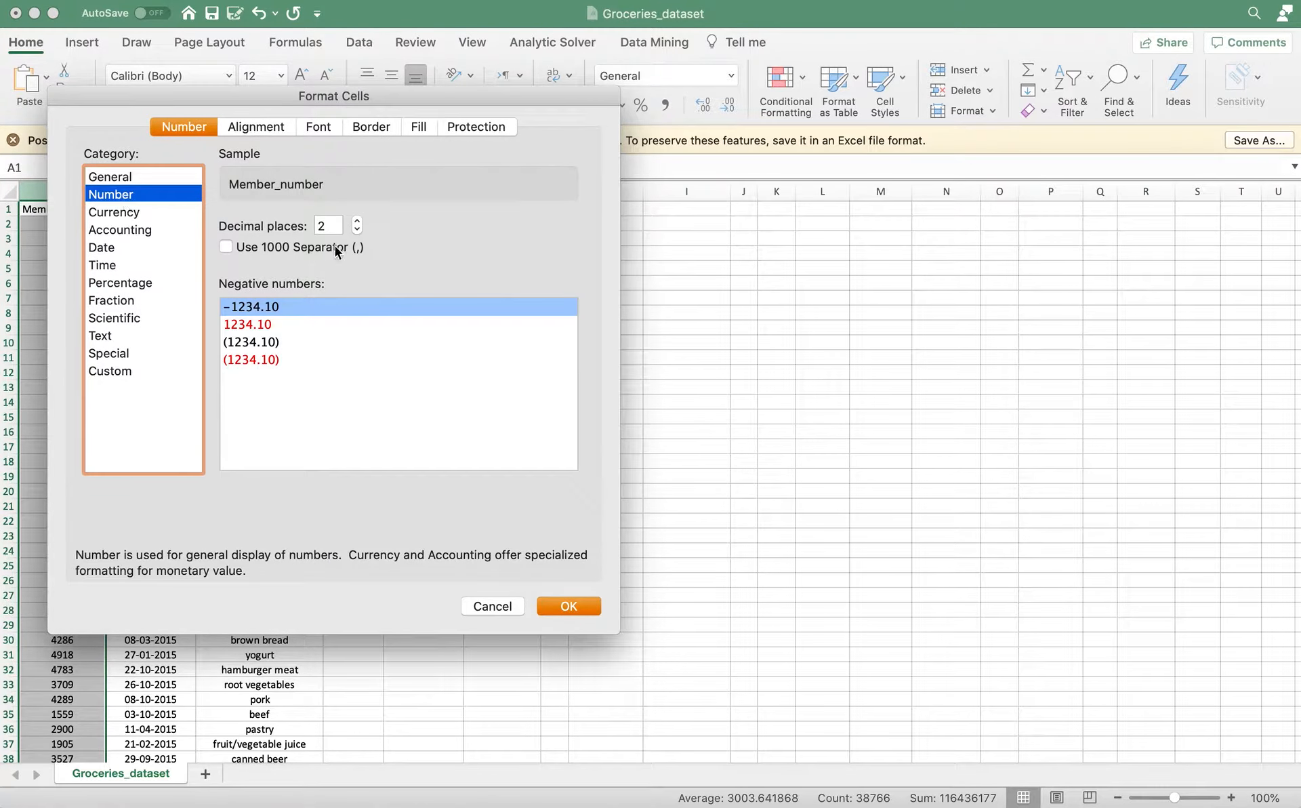
click(358, 229)
click(358, 229)
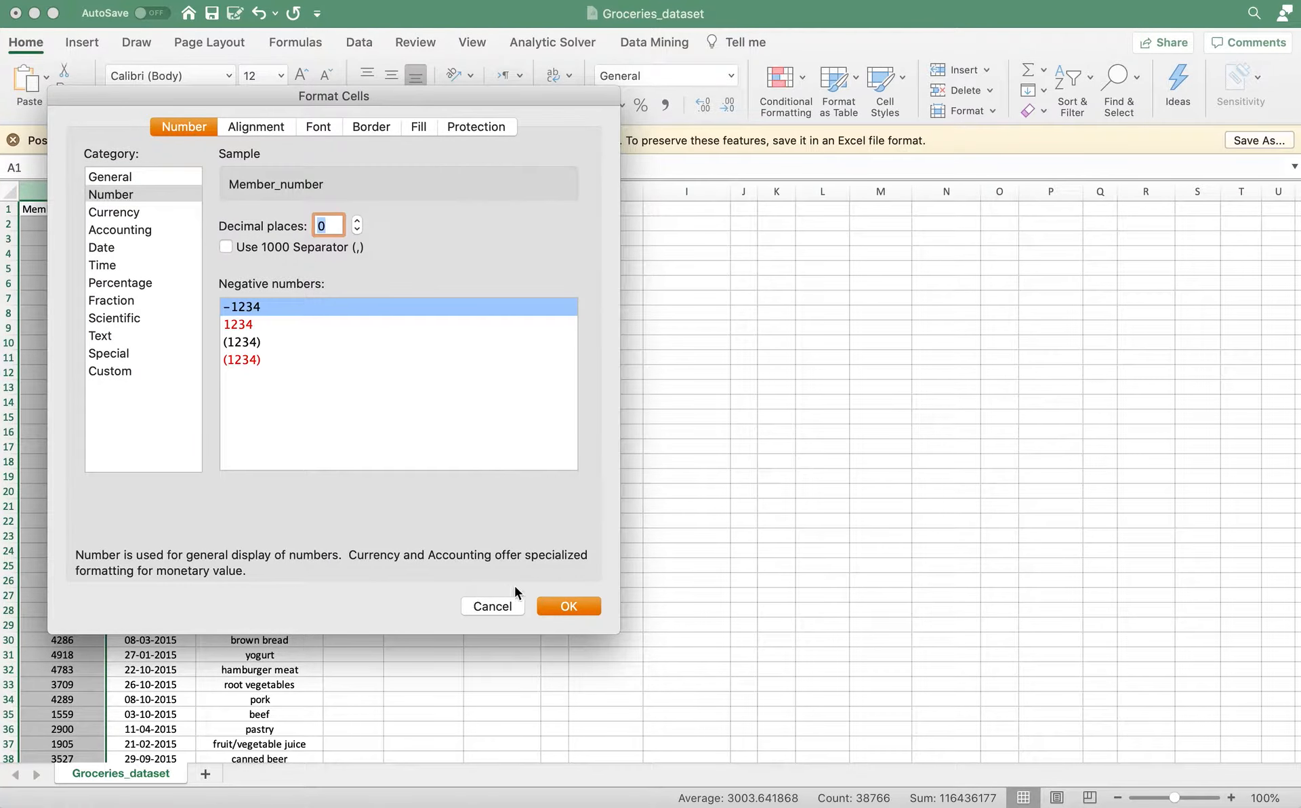
click(567, 607)
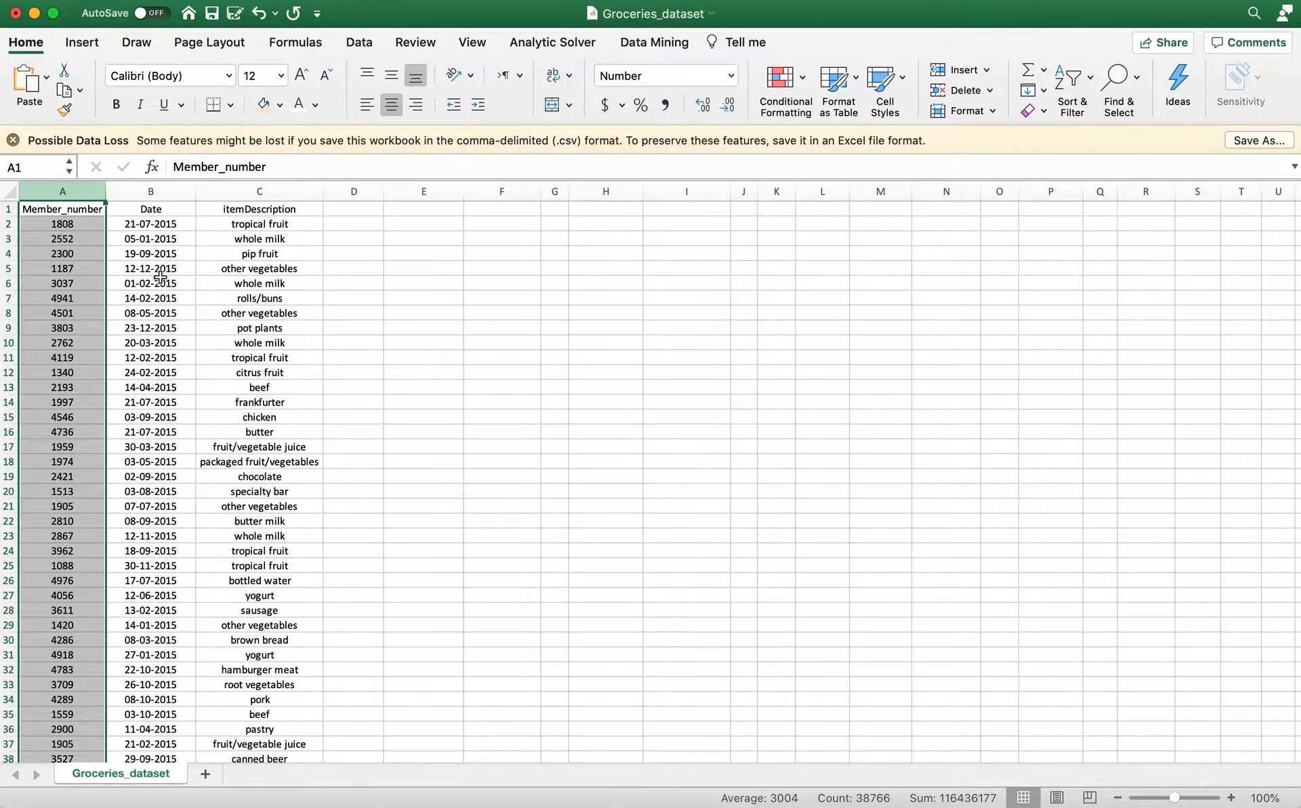
Format the whole itemDescription column as Text.
click(172, 195)
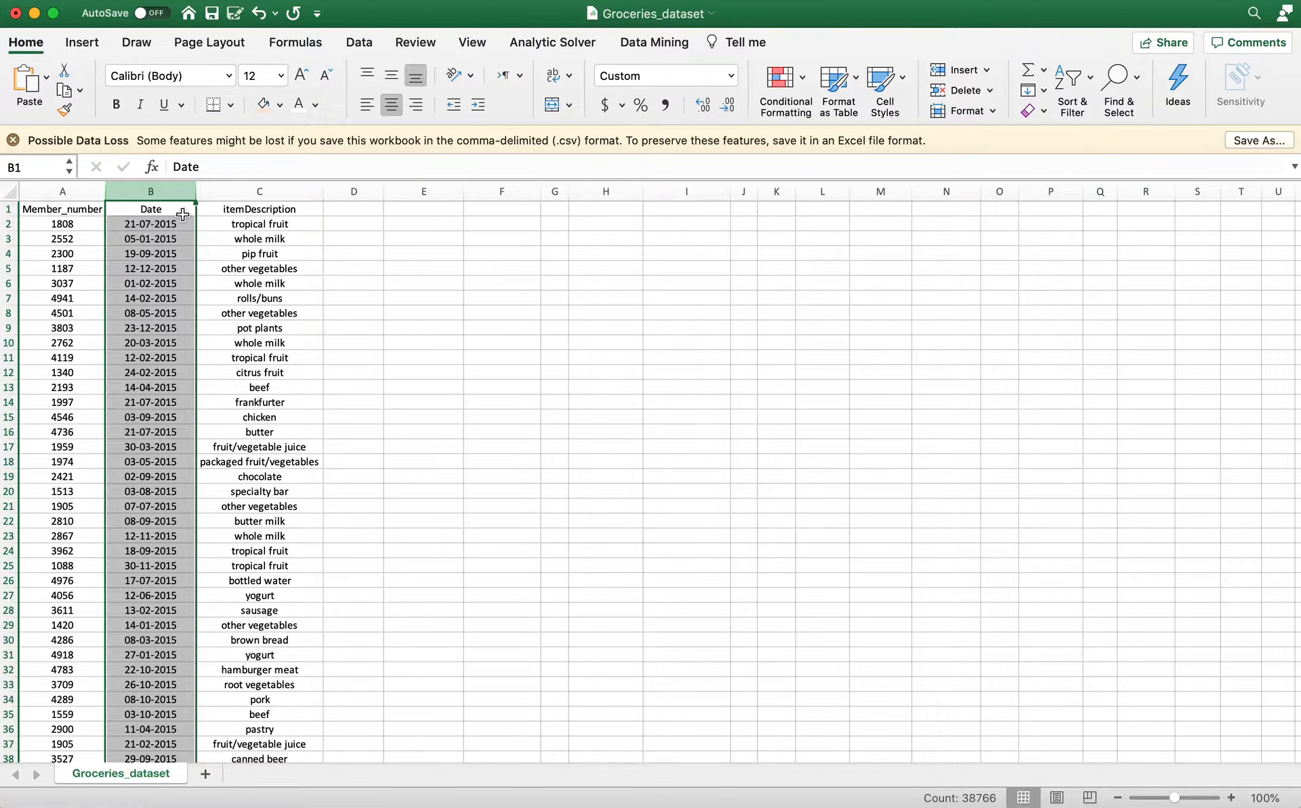
click(253, 187)
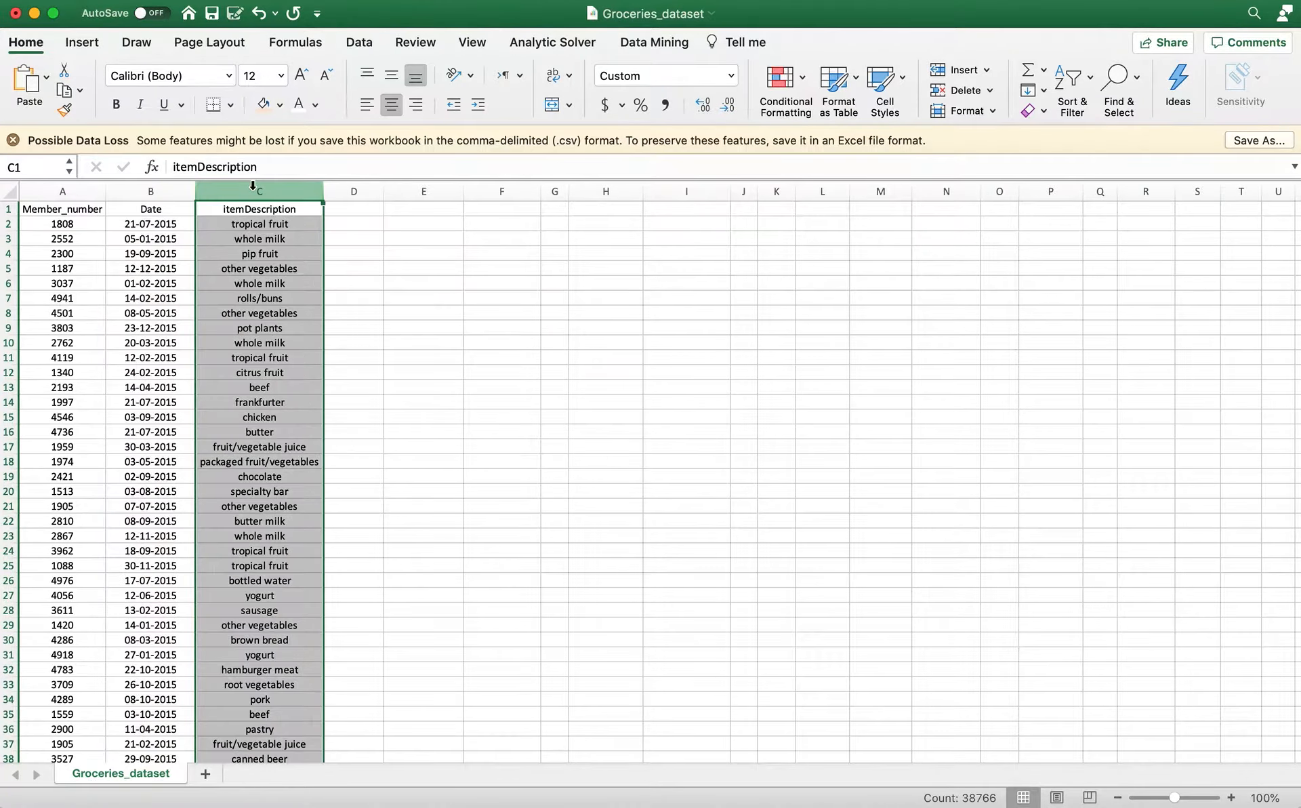
right_click(253, 187)
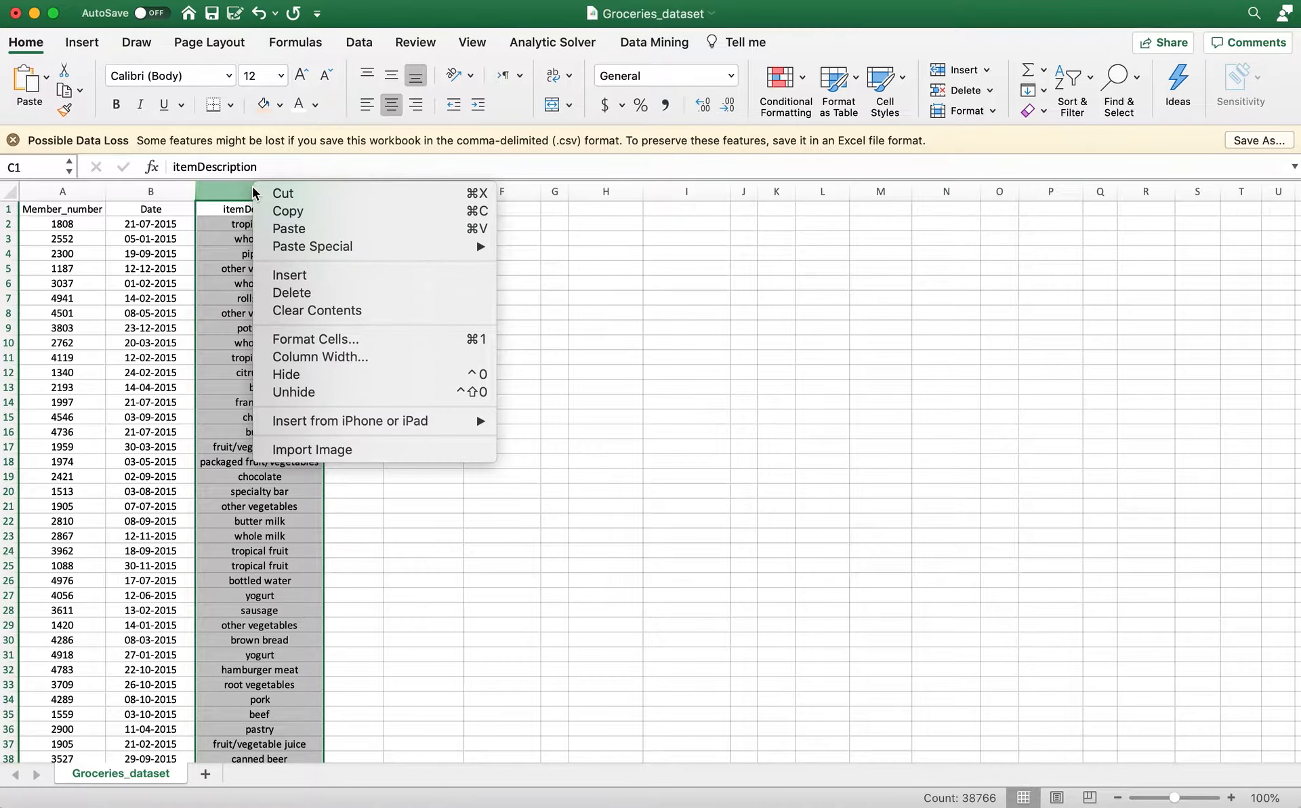
click(313, 338)
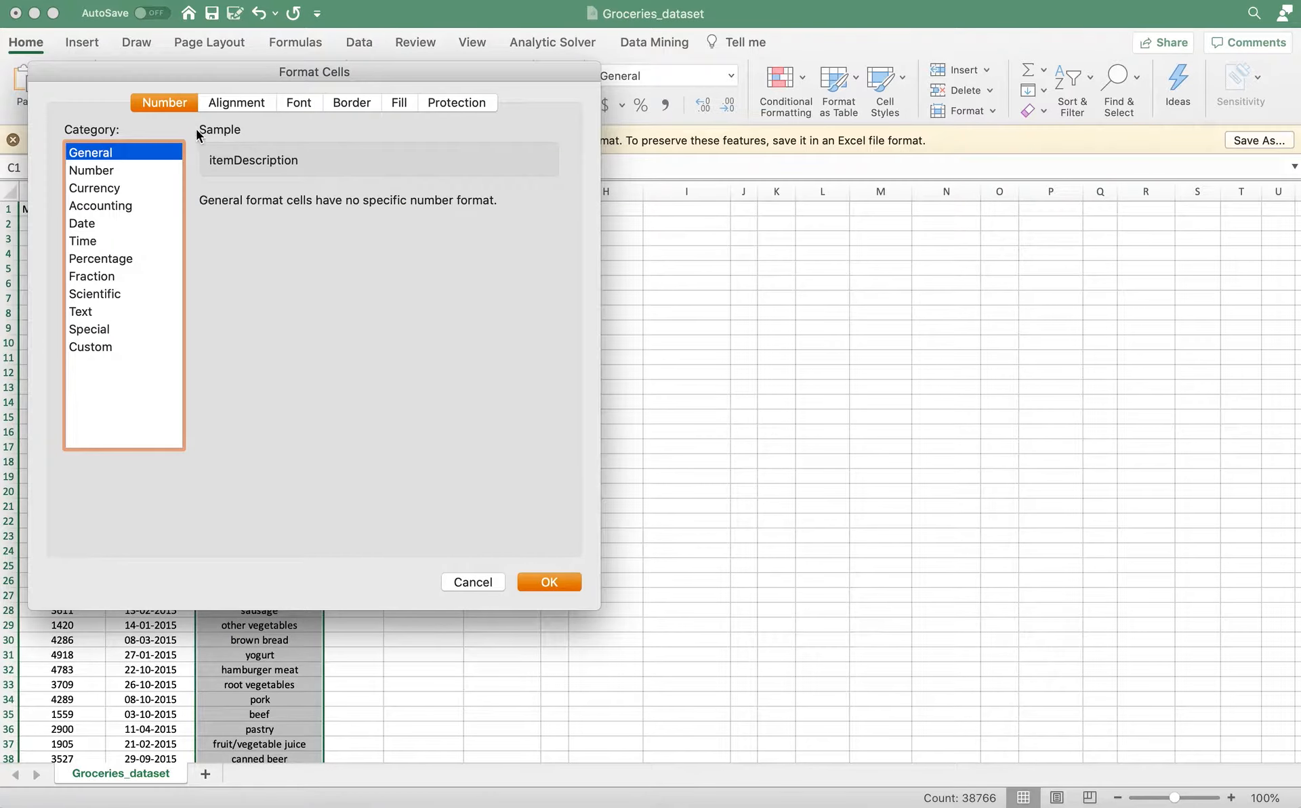
click(80, 311)
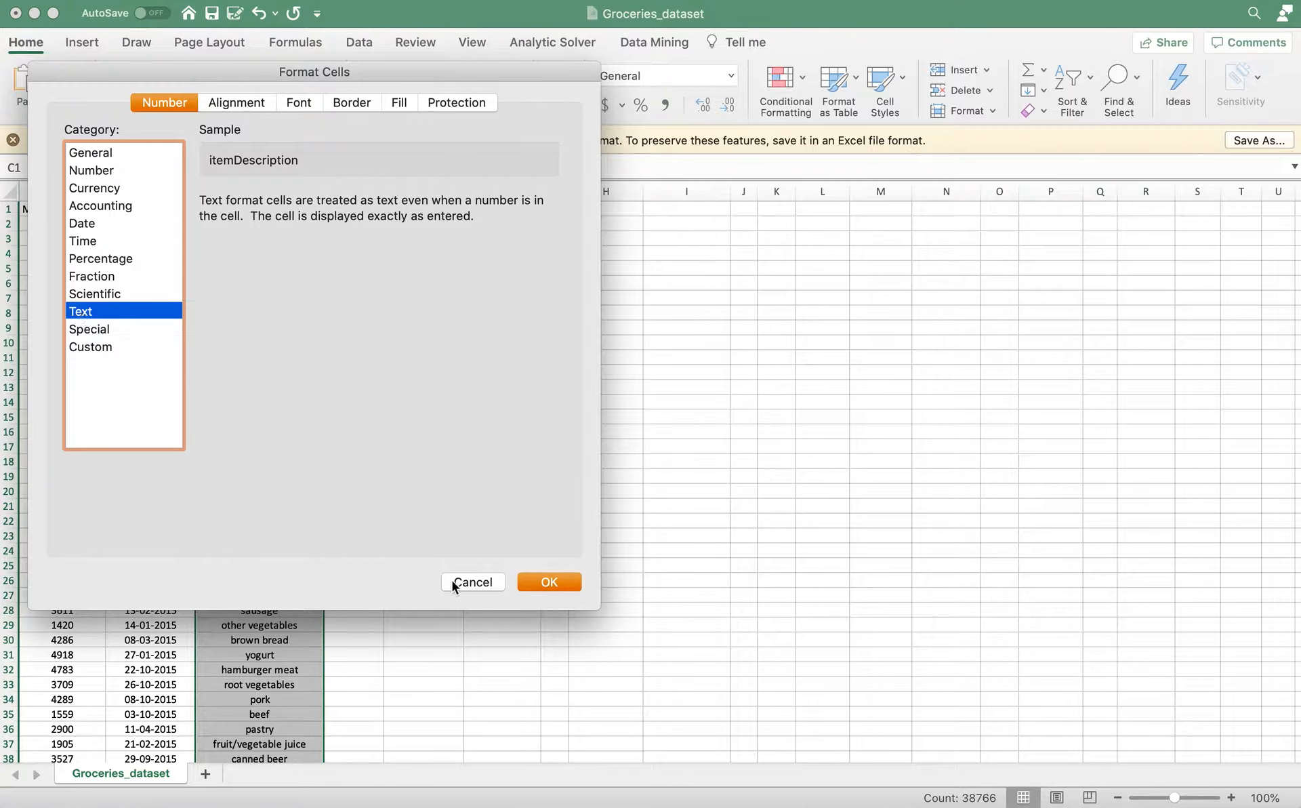
click(546, 583)
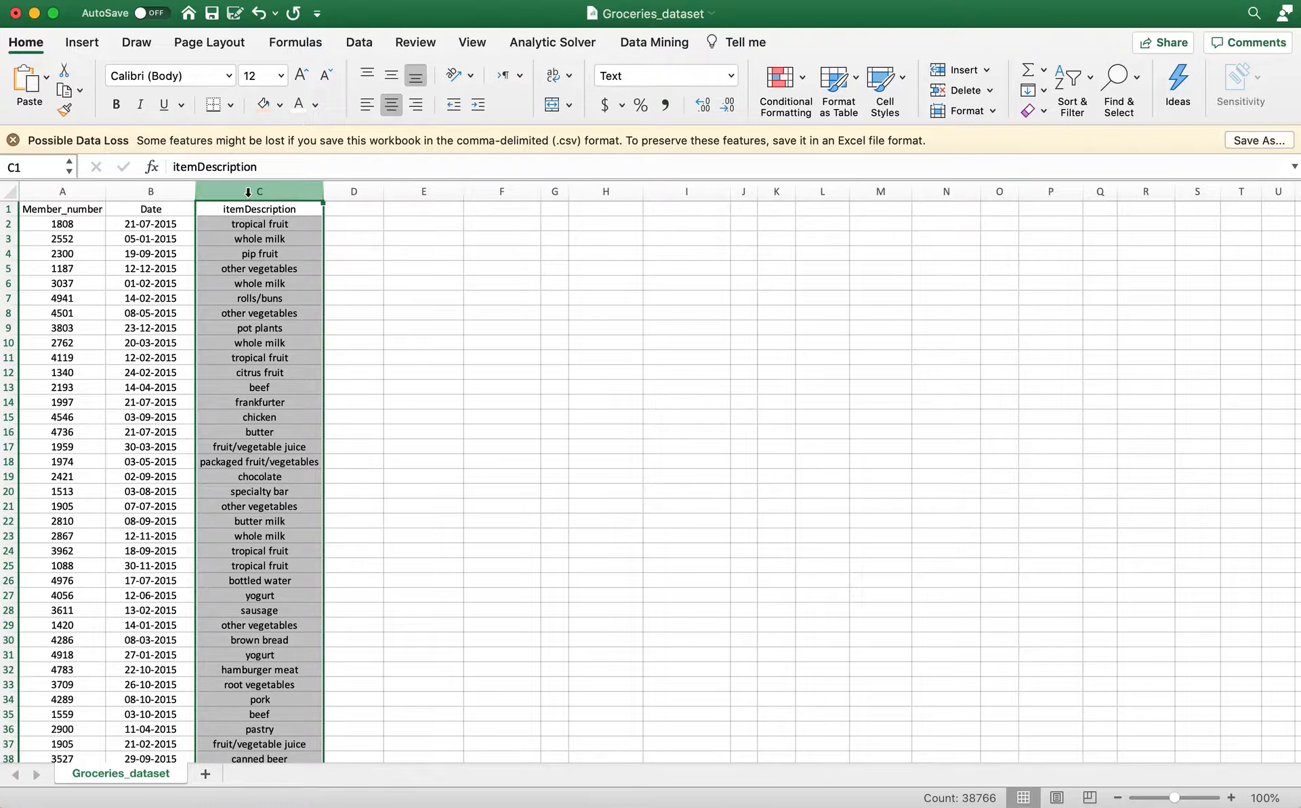
Insert a new column between Date and itemDescription and enter the header Date_corrected in C1.
click(177, 192)
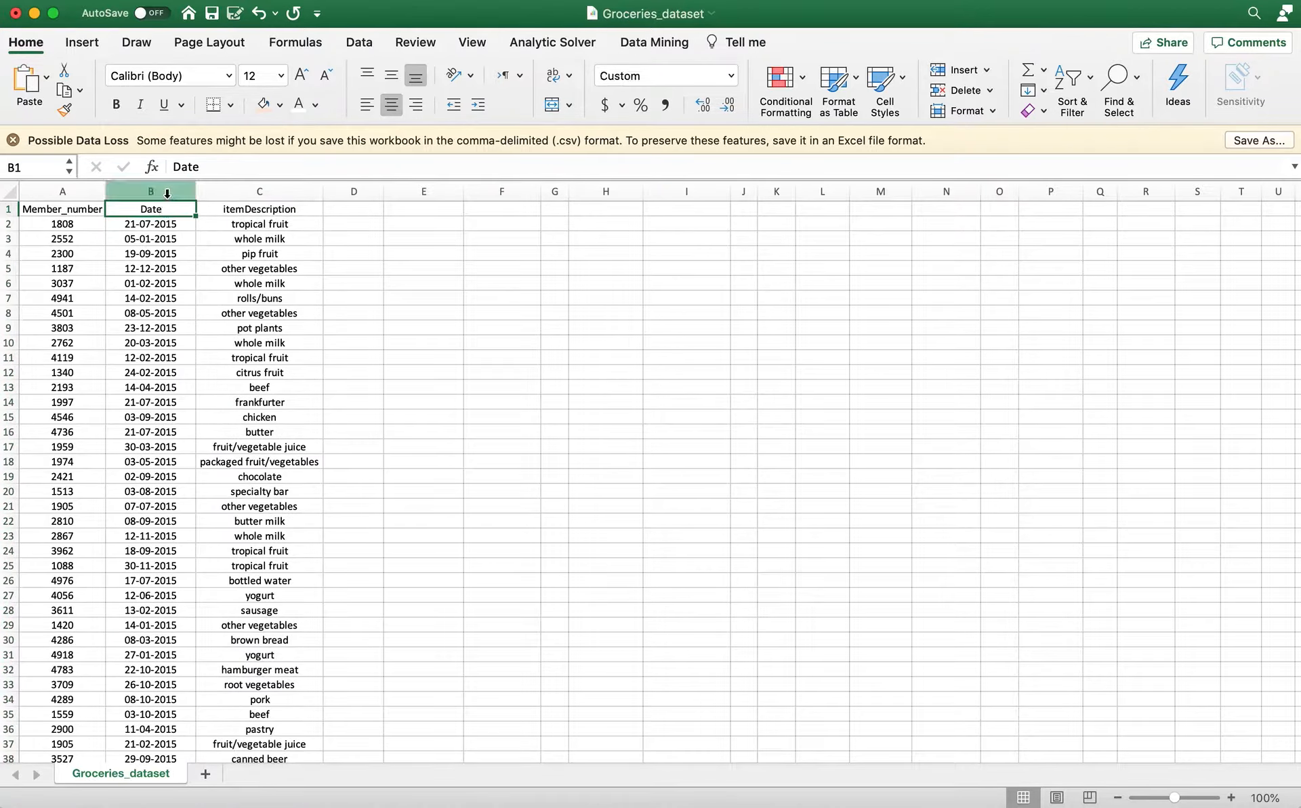
click(240, 195)
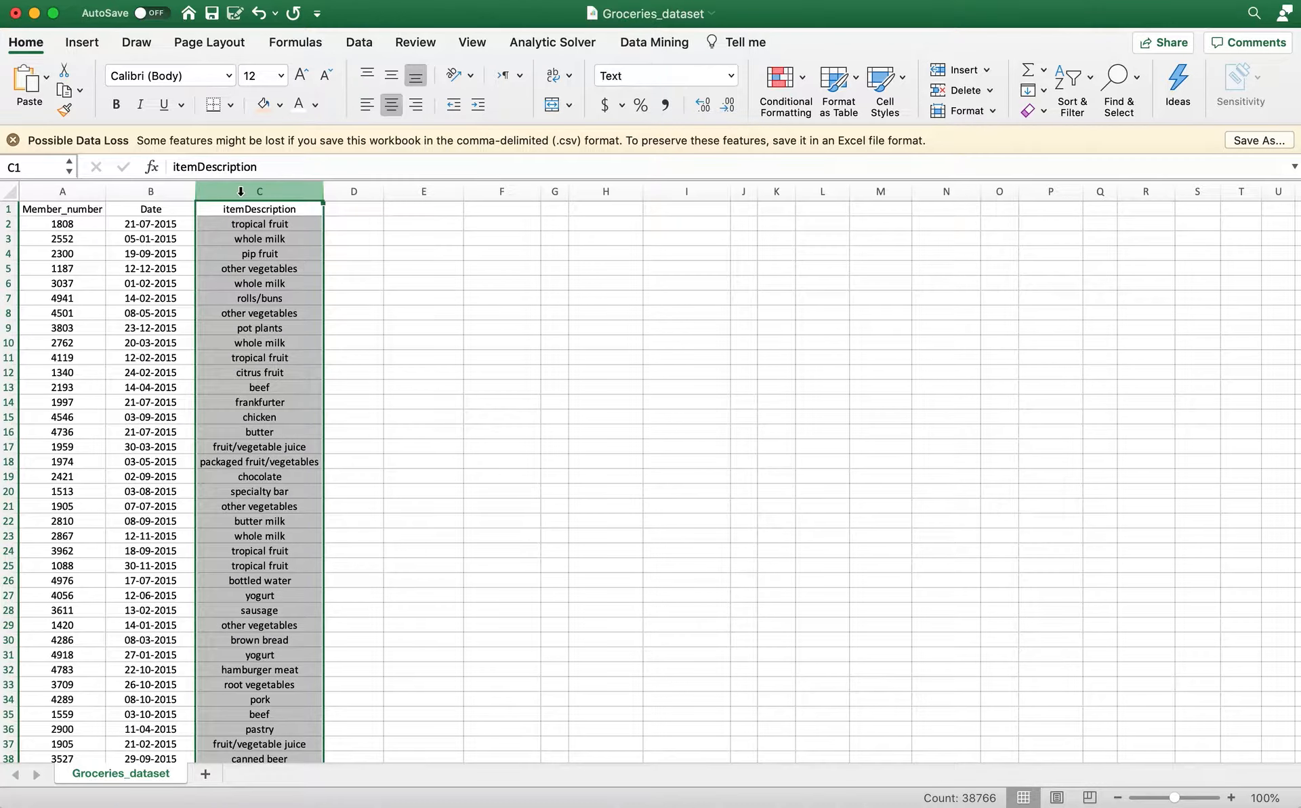
right_click(241, 196)
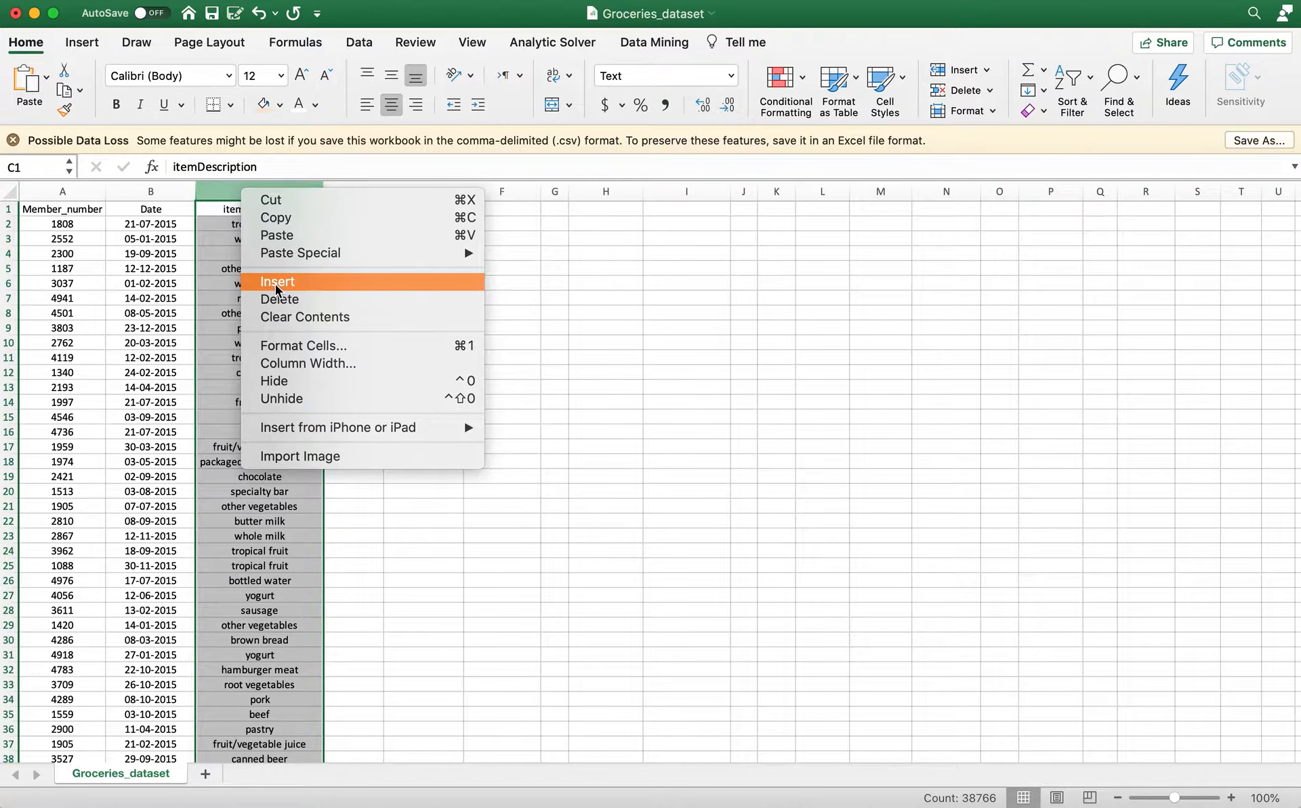
click(275, 283)
click(233, 211)
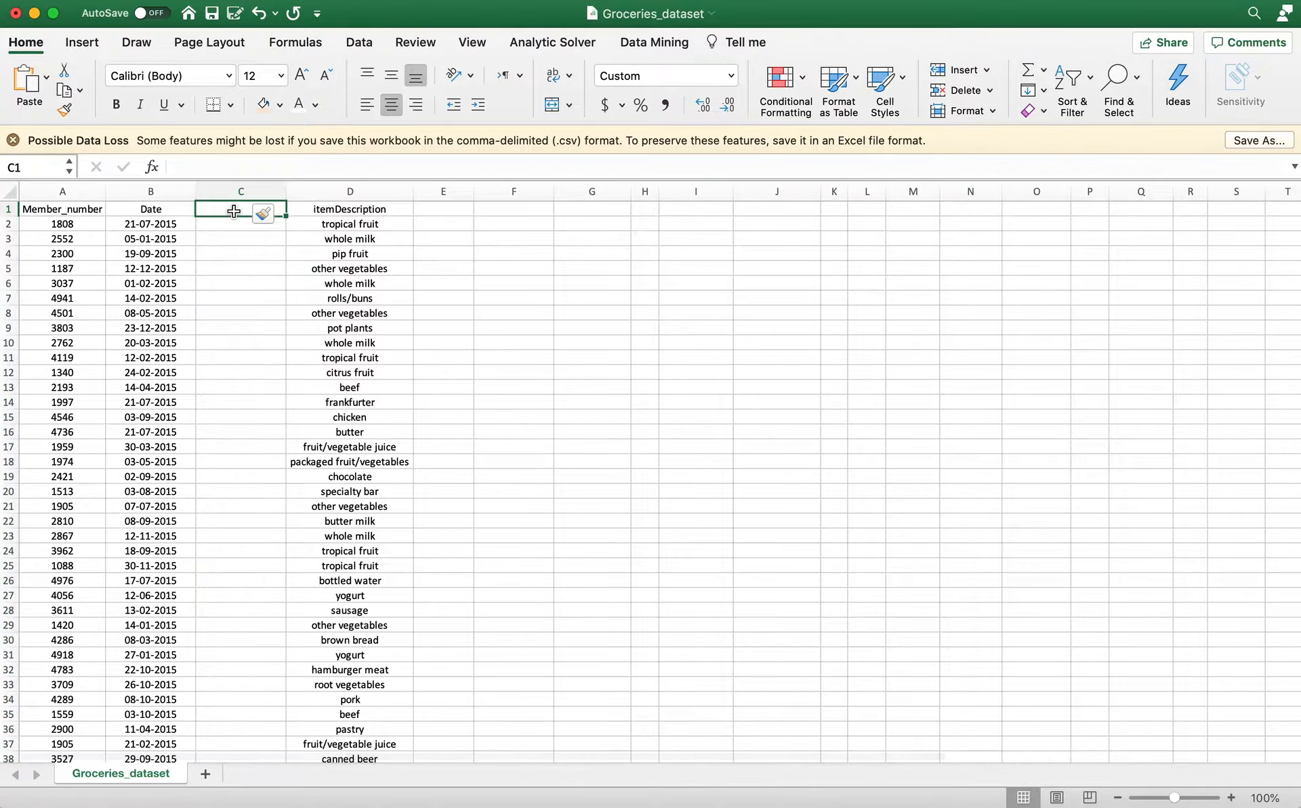
text(Date)
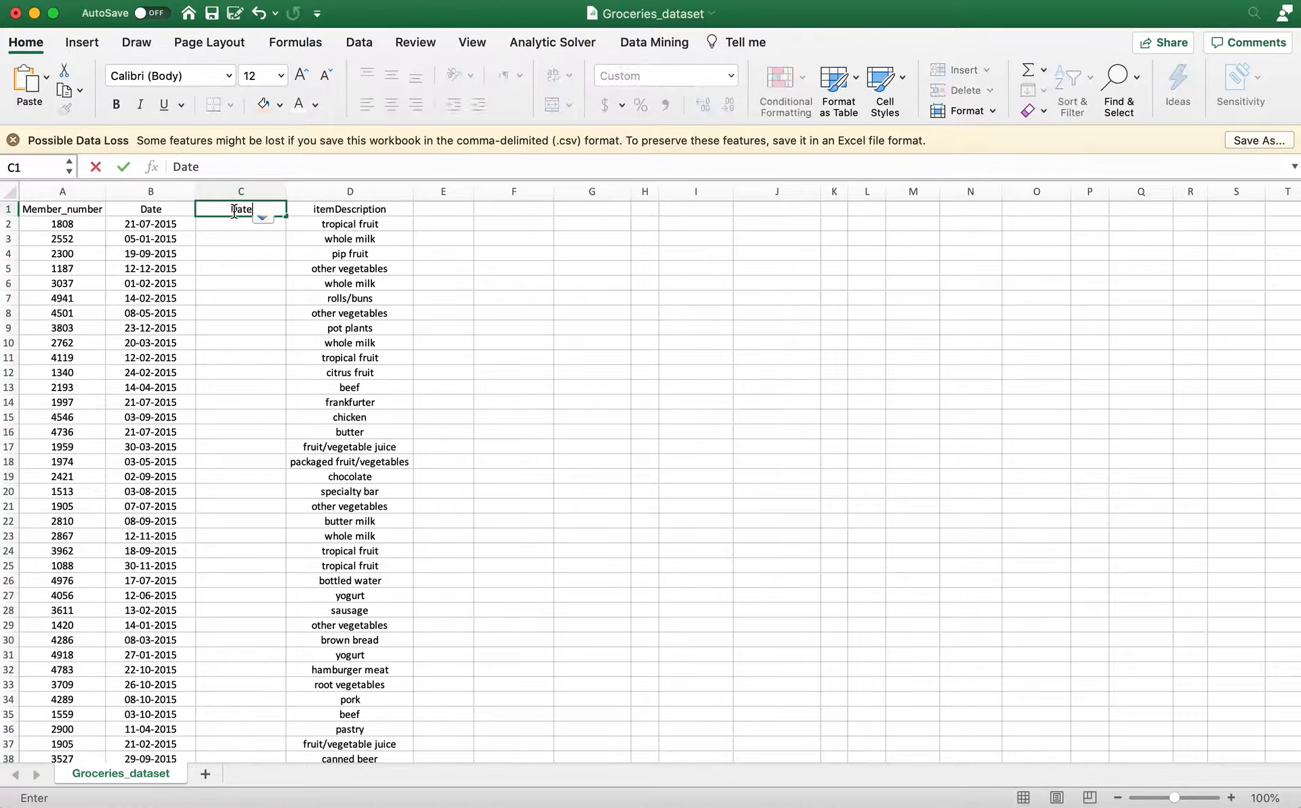
text(_corrected)
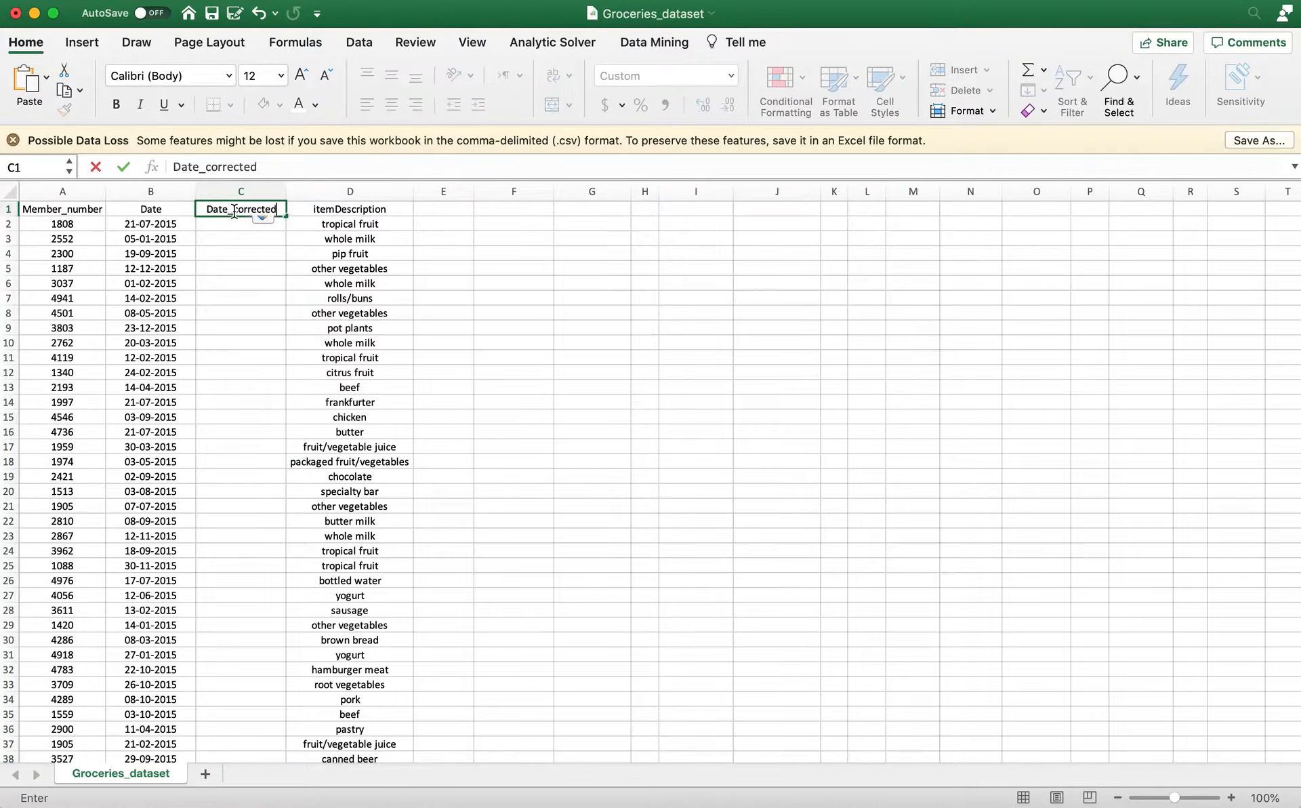
click(225, 224)
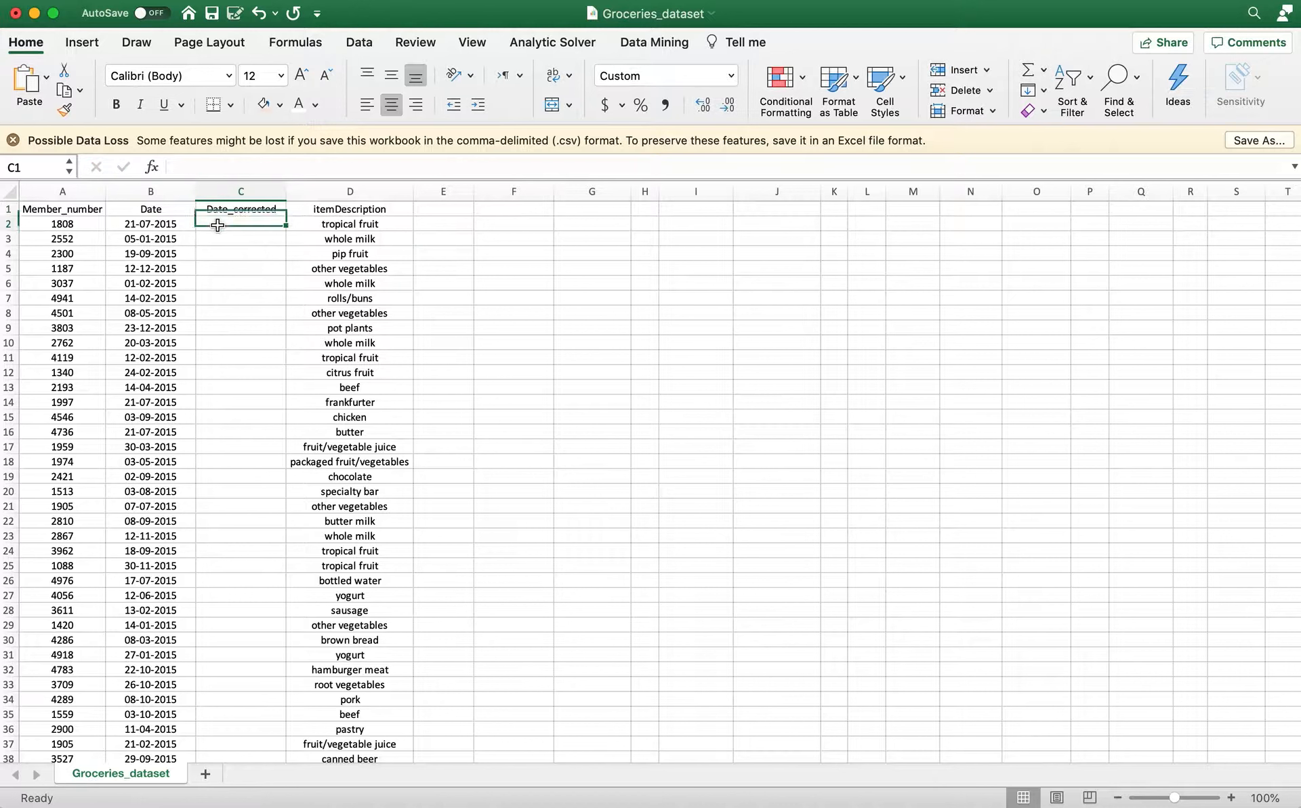
Begin a DATE formula in C2 that extracts the year from the Date cell with MID(B2,7,4).
click(165, 222)
click(228, 226)
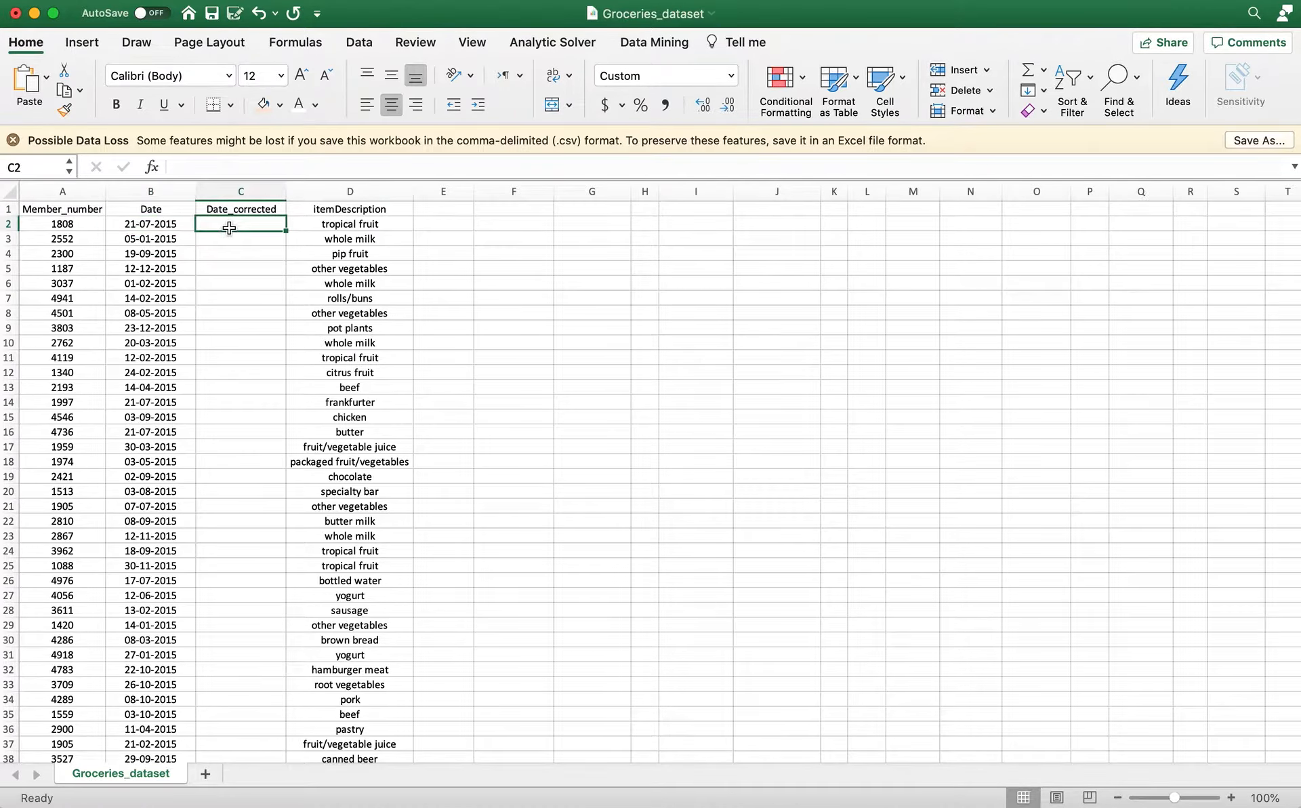
text(=)
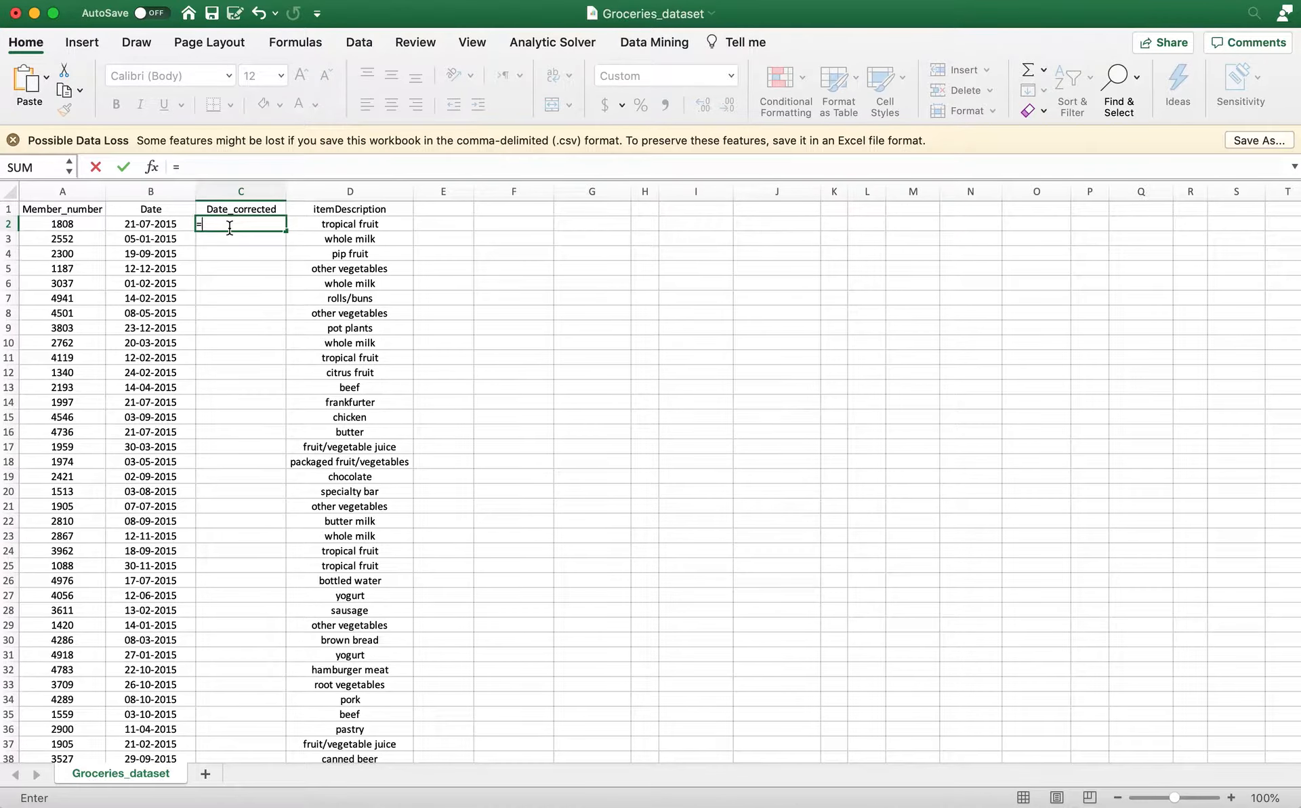
text(Date()
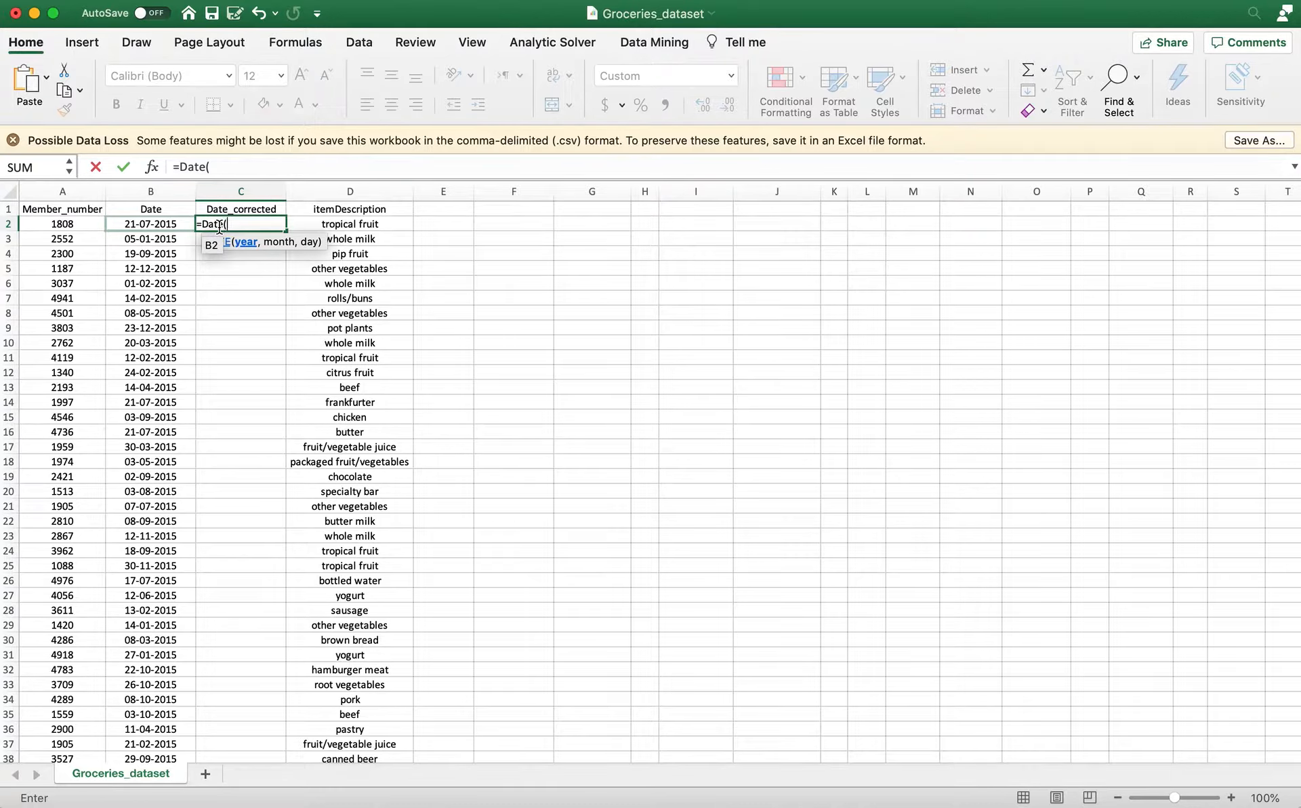
text(MID)
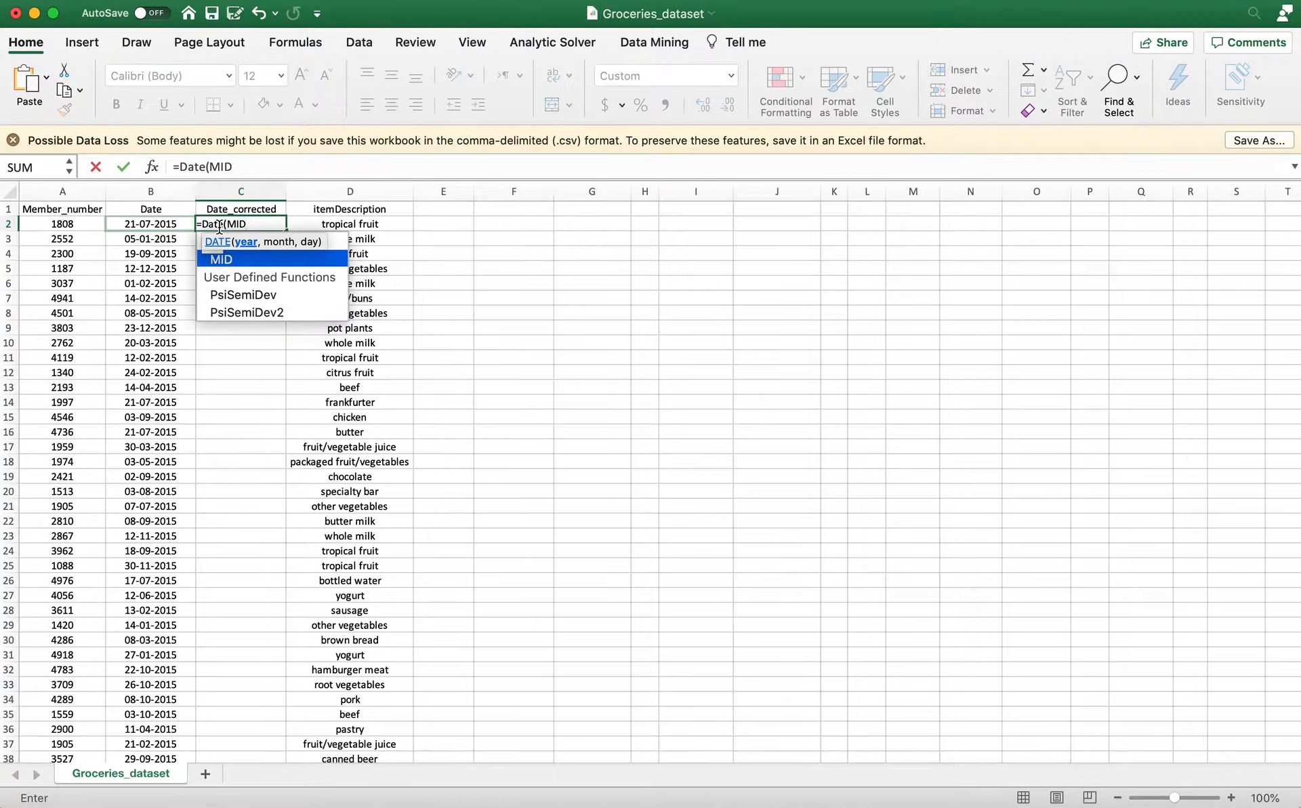
text(()
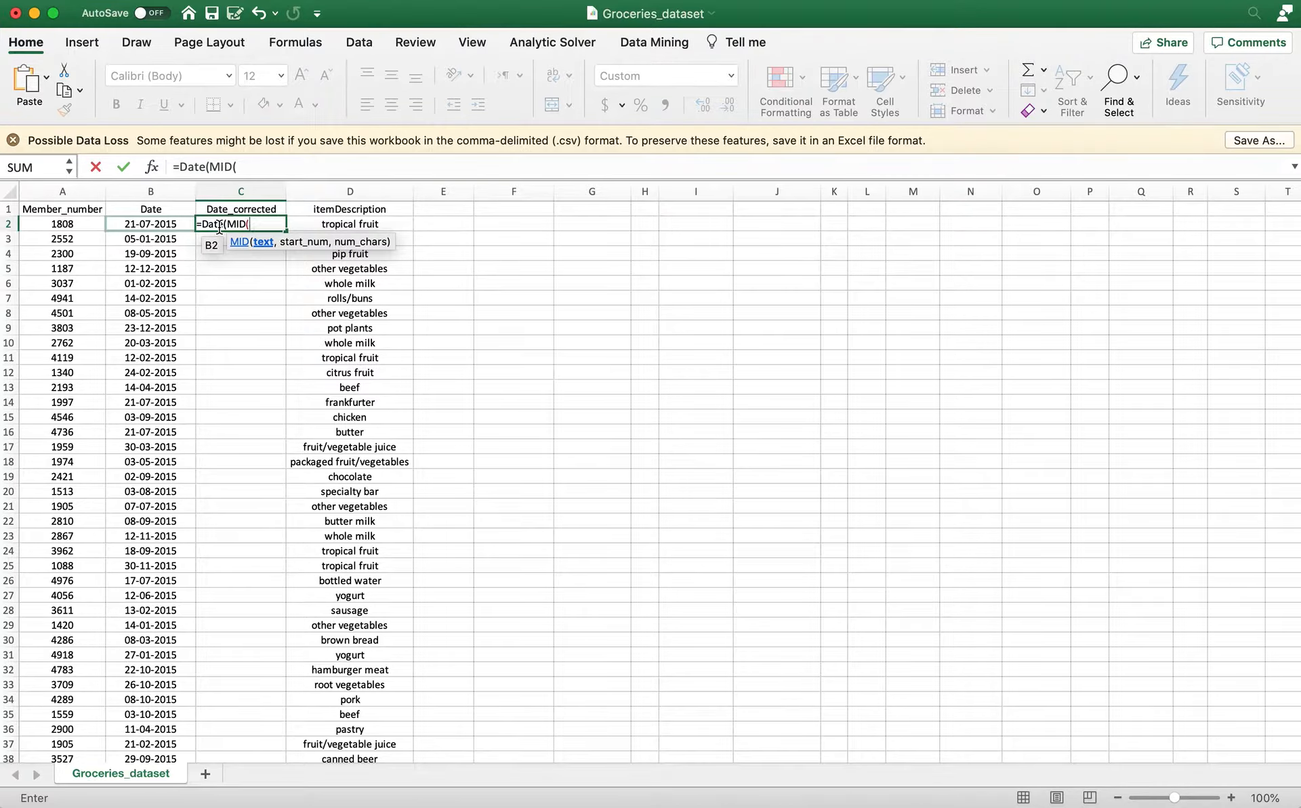
click(175, 222)
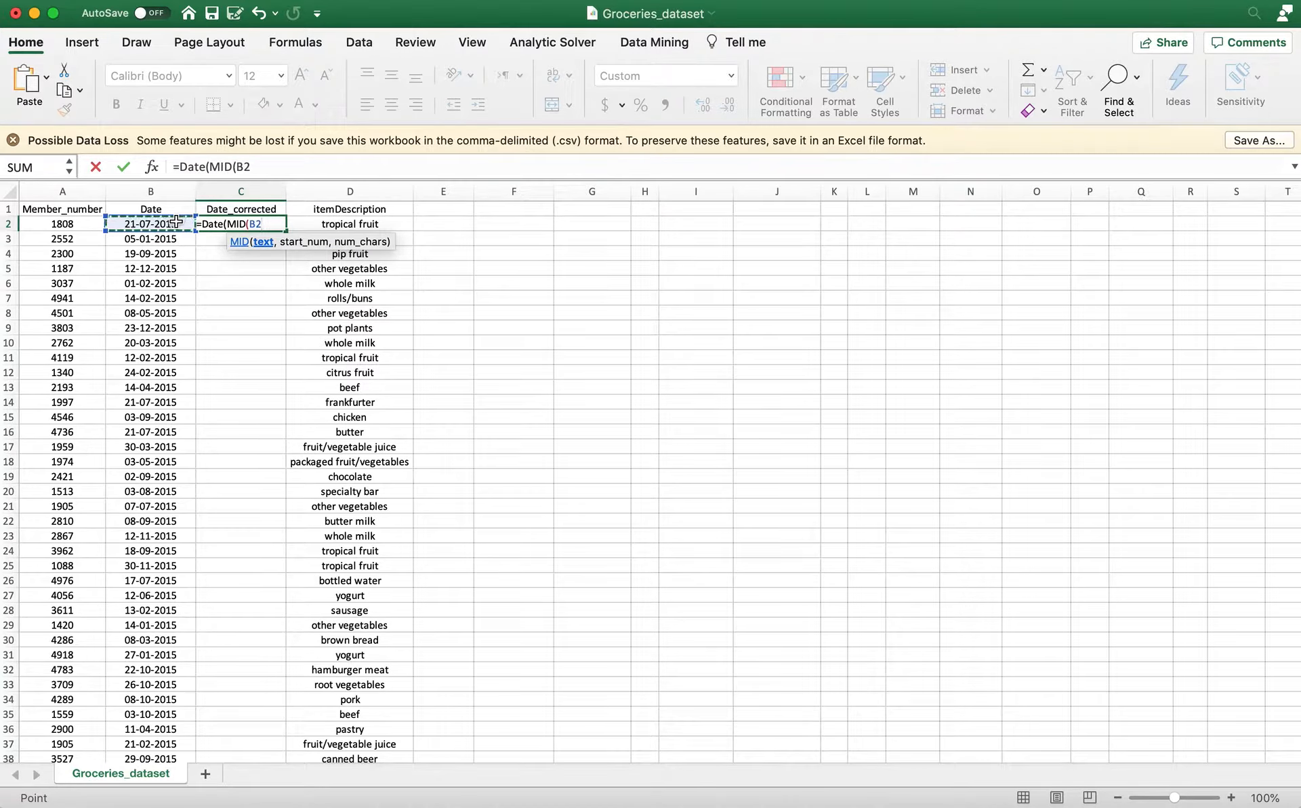
text(,)
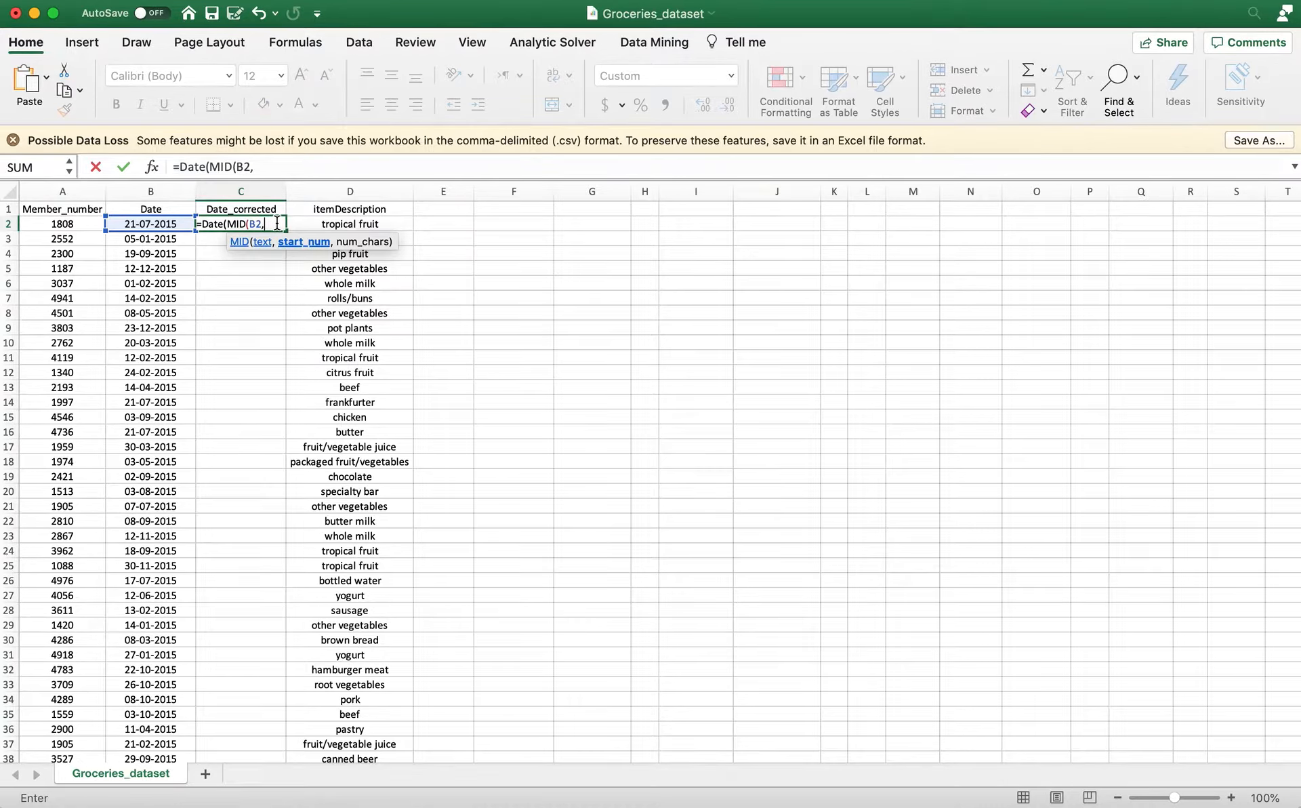
text(7,)
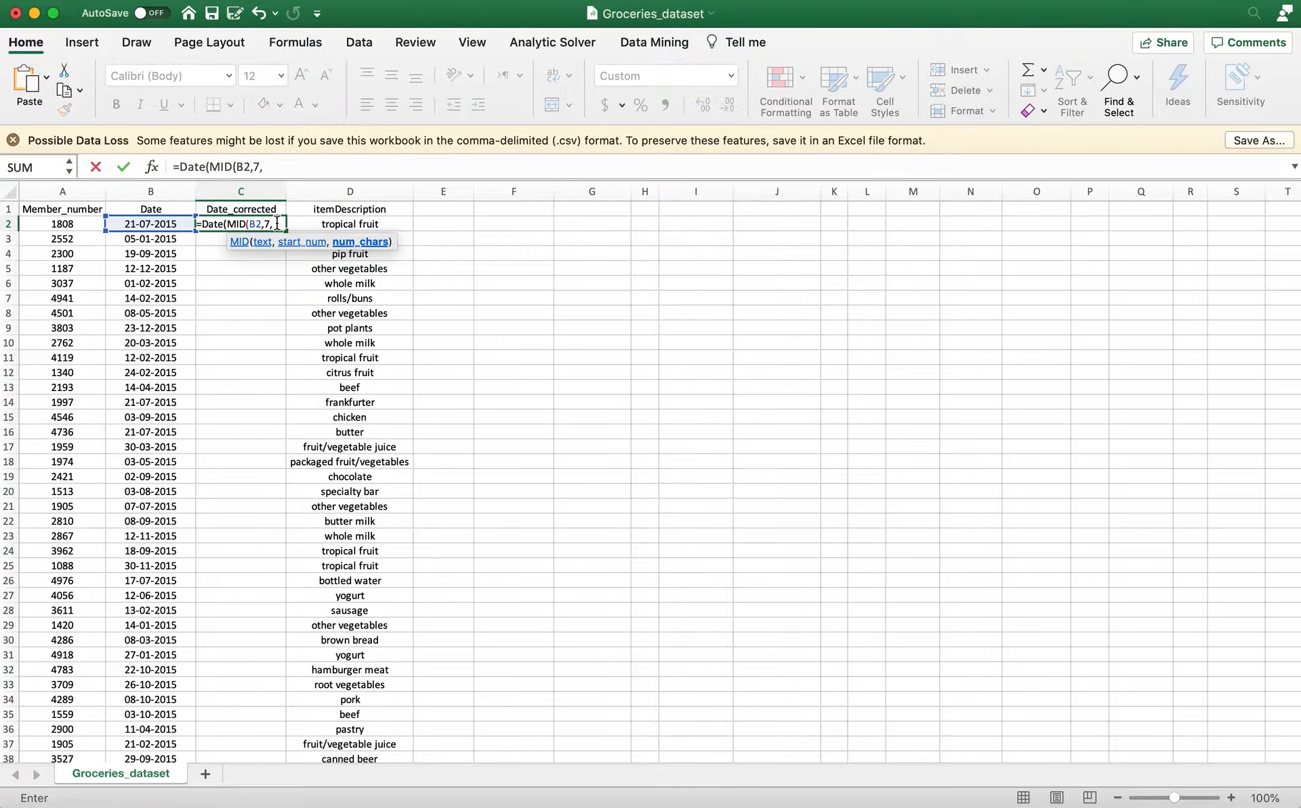
text(4),)
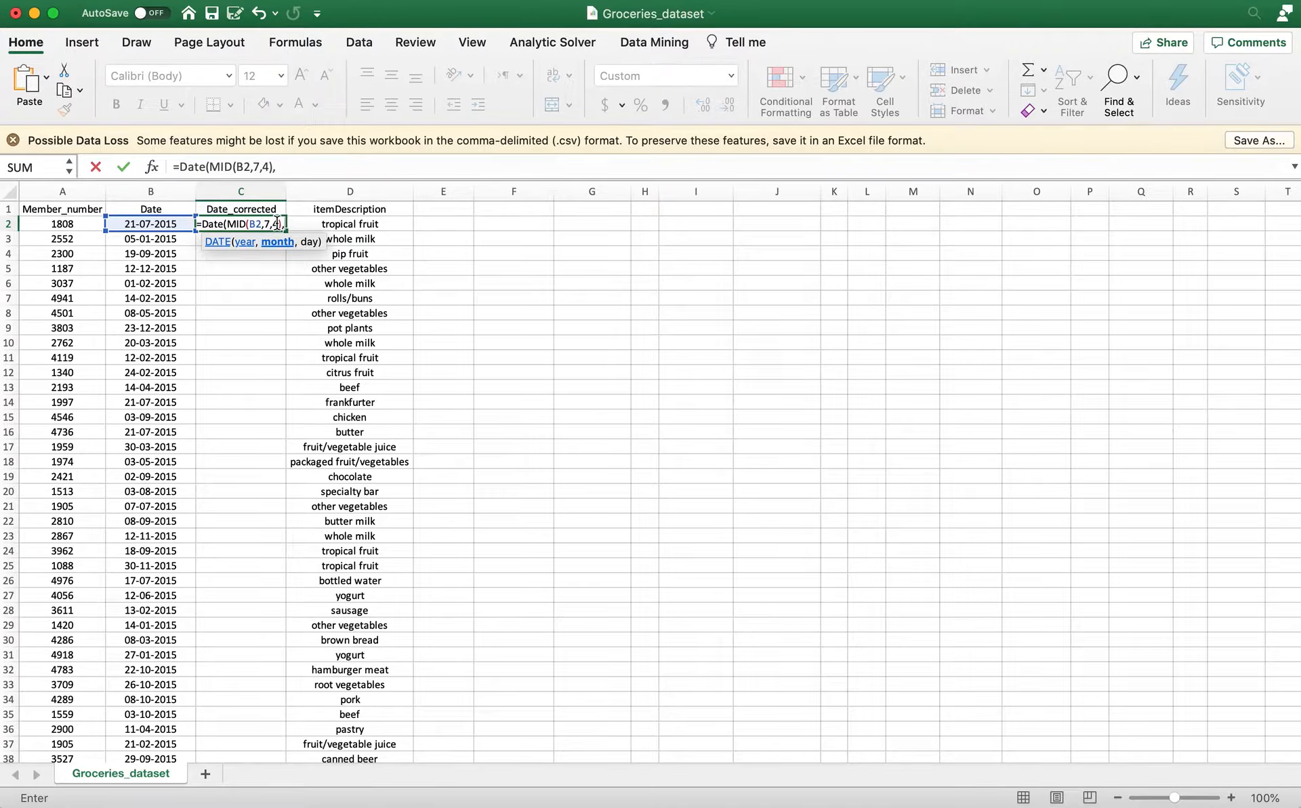
text(MID()
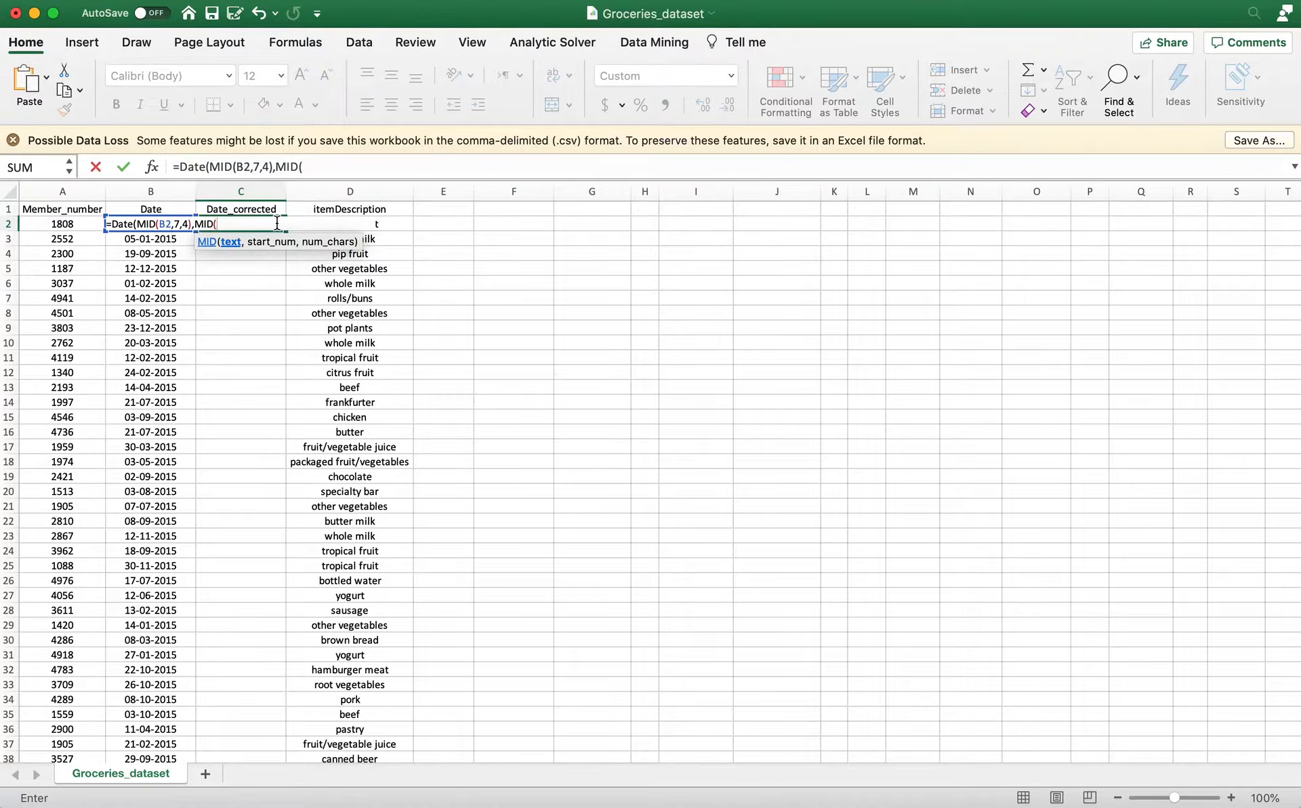
Add MID(B2,4,2) as the month argument of the DATE formula in C2.
click(164, 223)
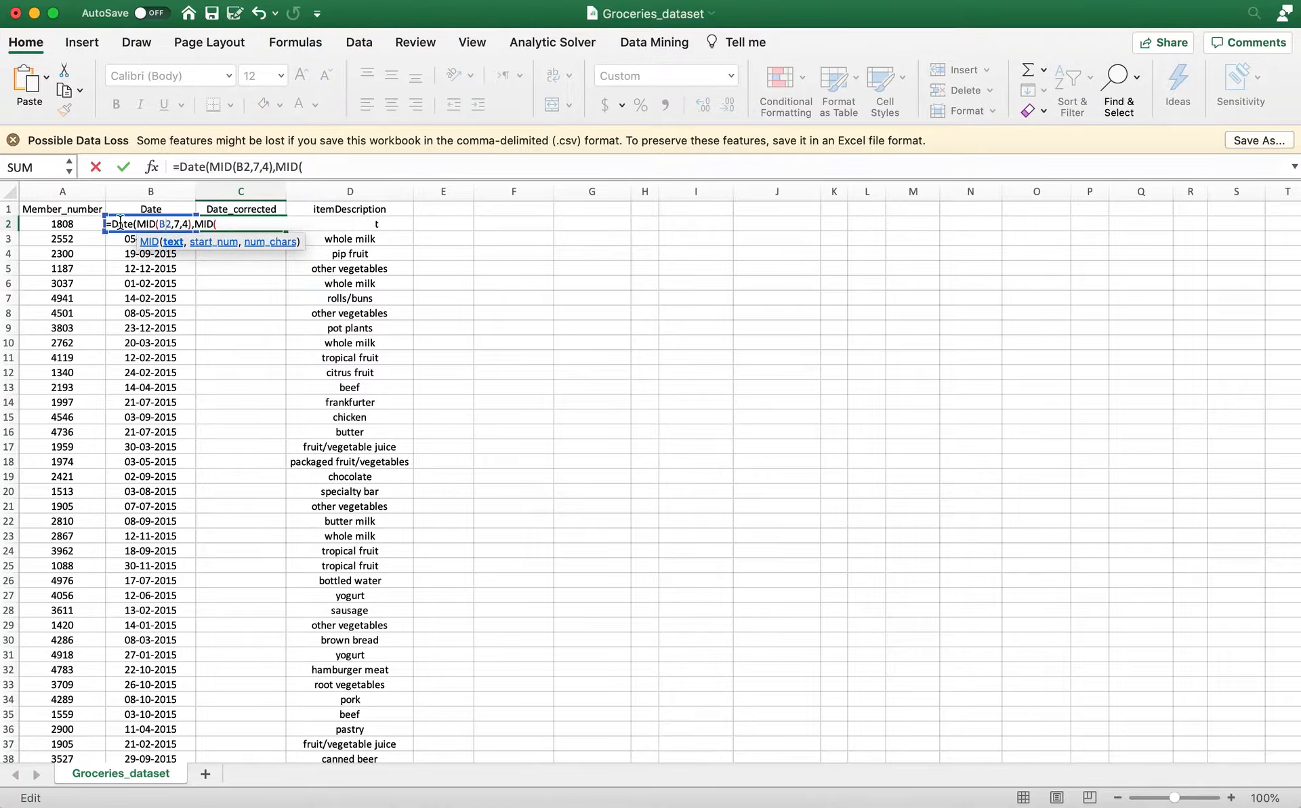
click(250, 222)
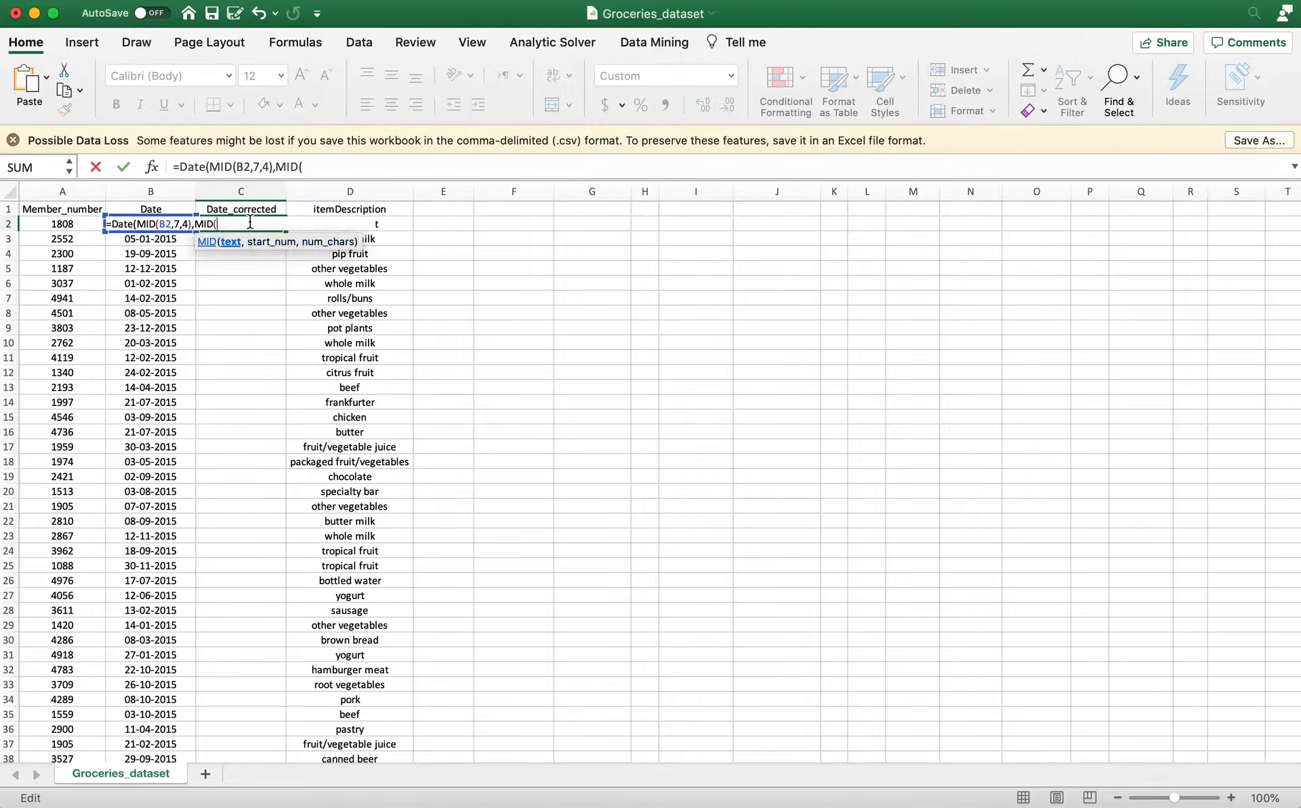
text(B2,)
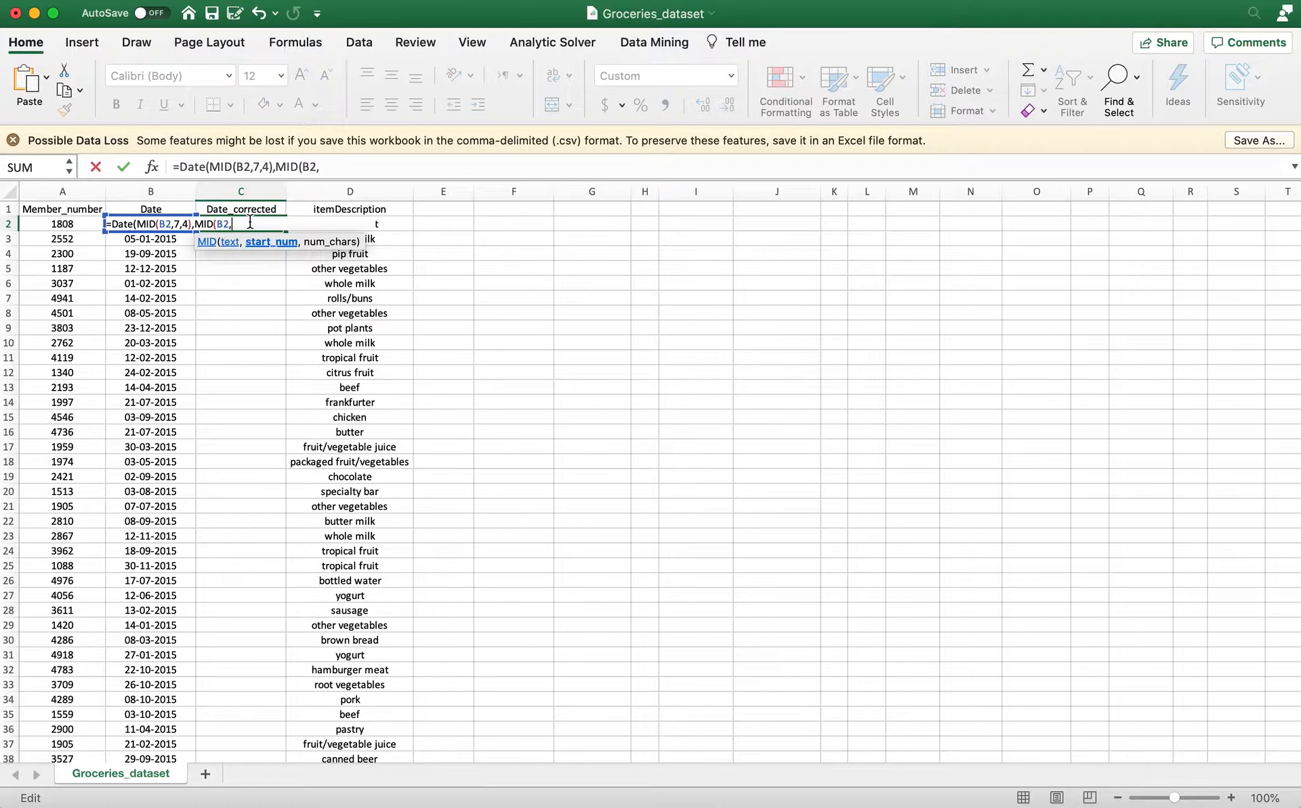
text(4,2))
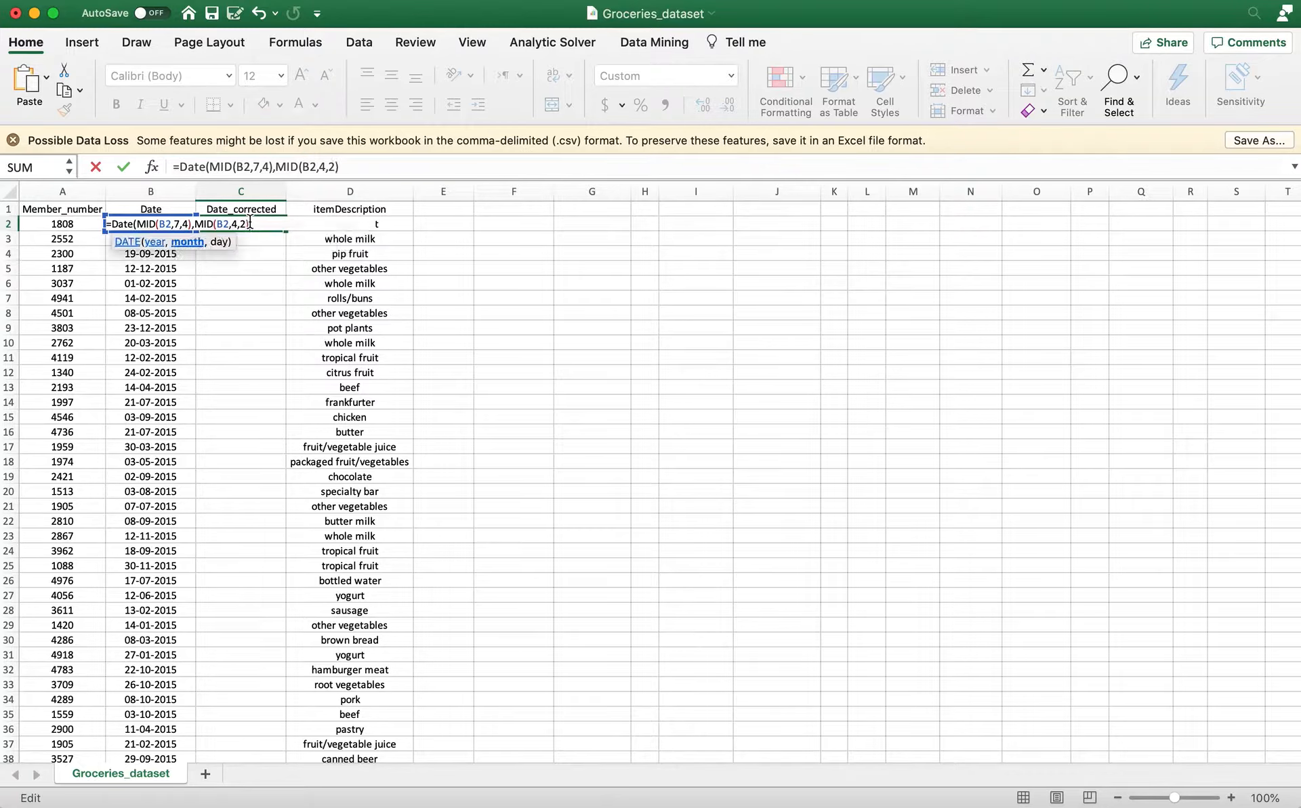
text(,MID()
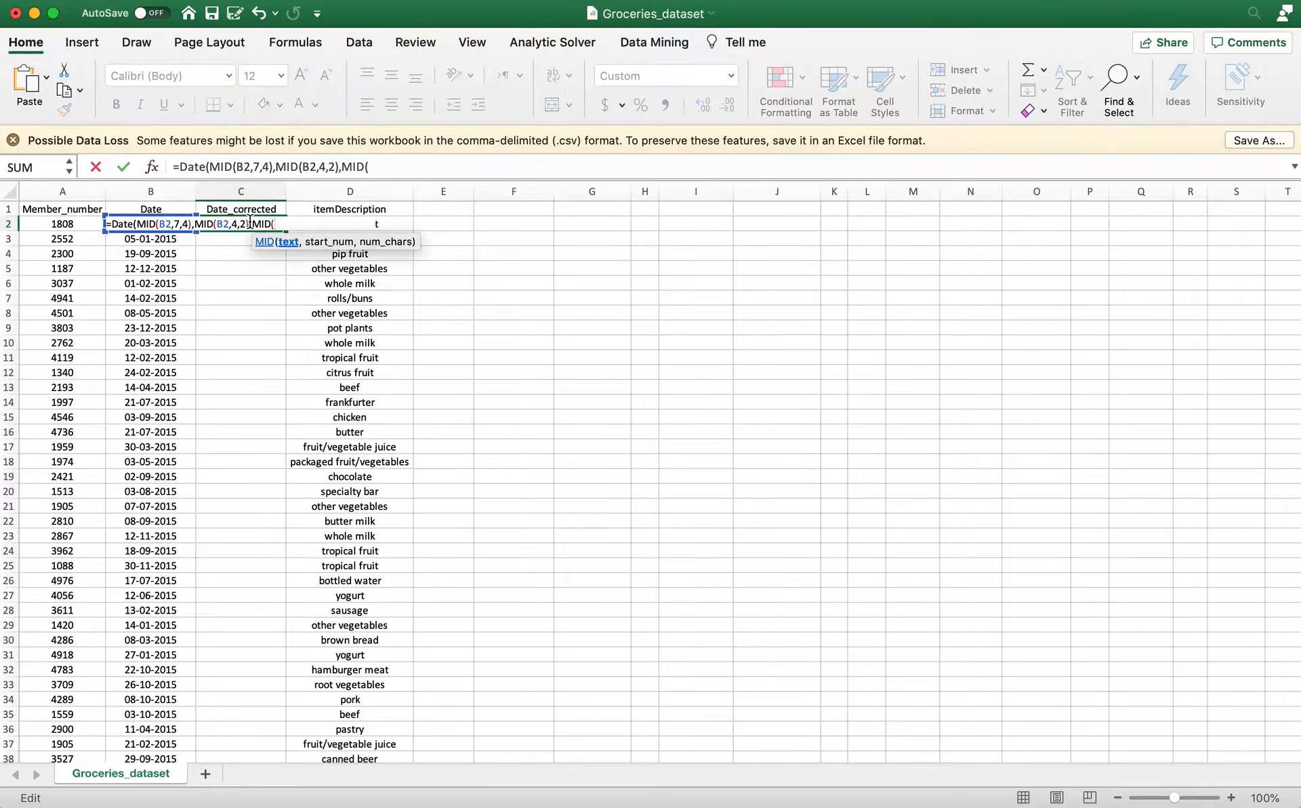
text(B2,)
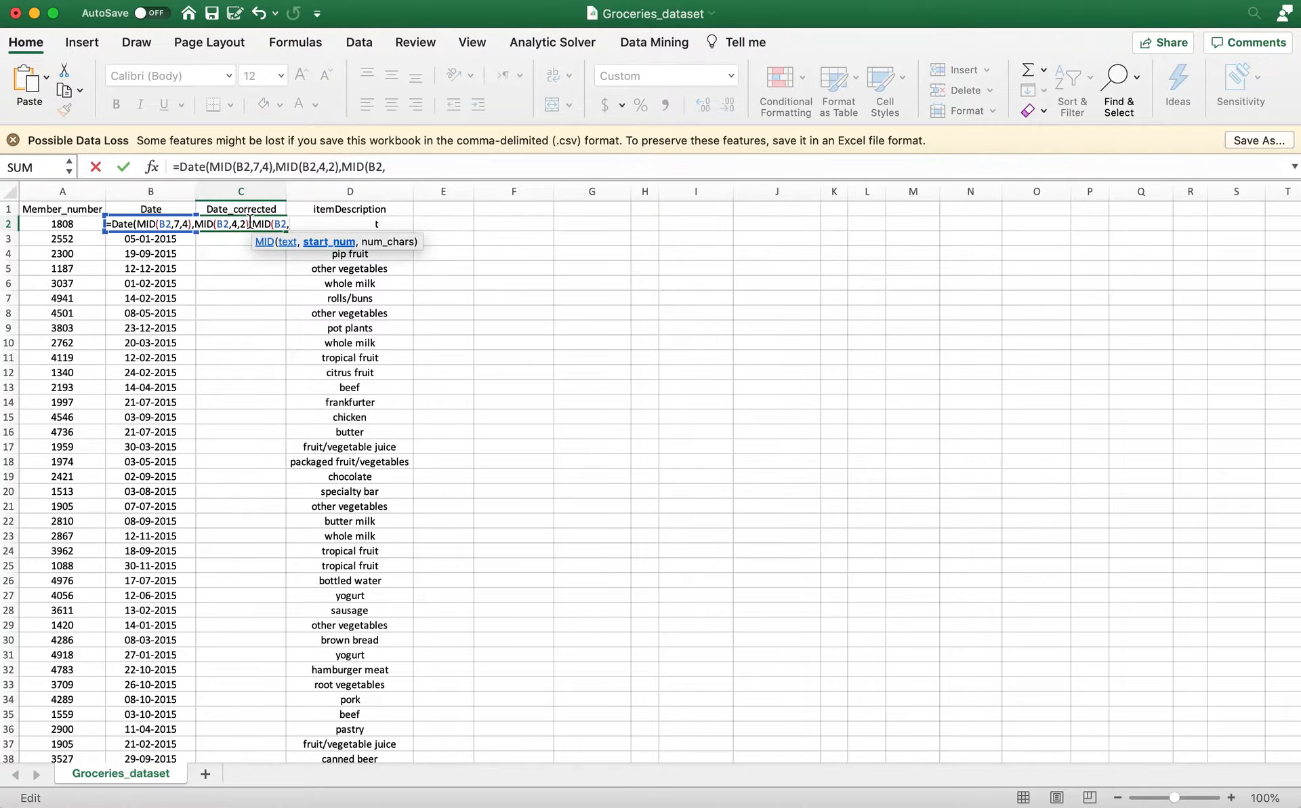
text(1,2)
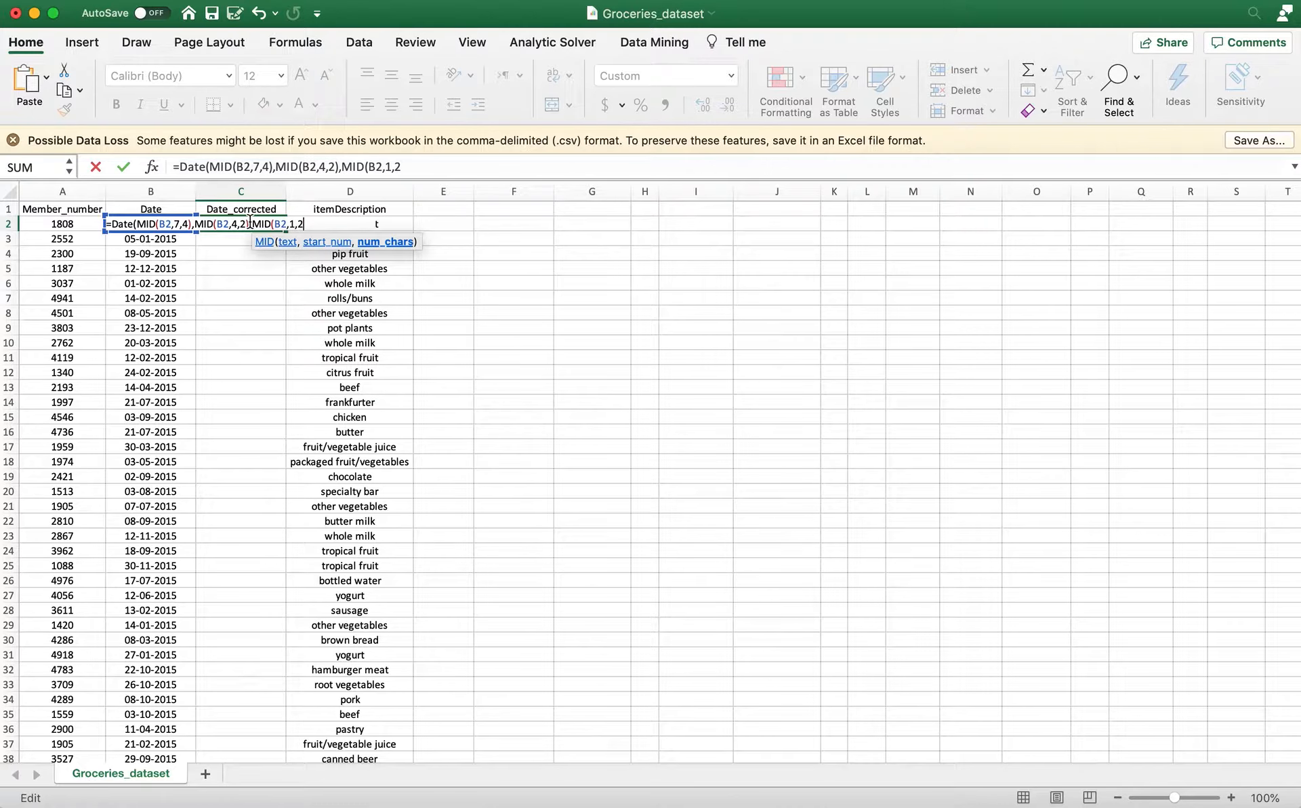
text())
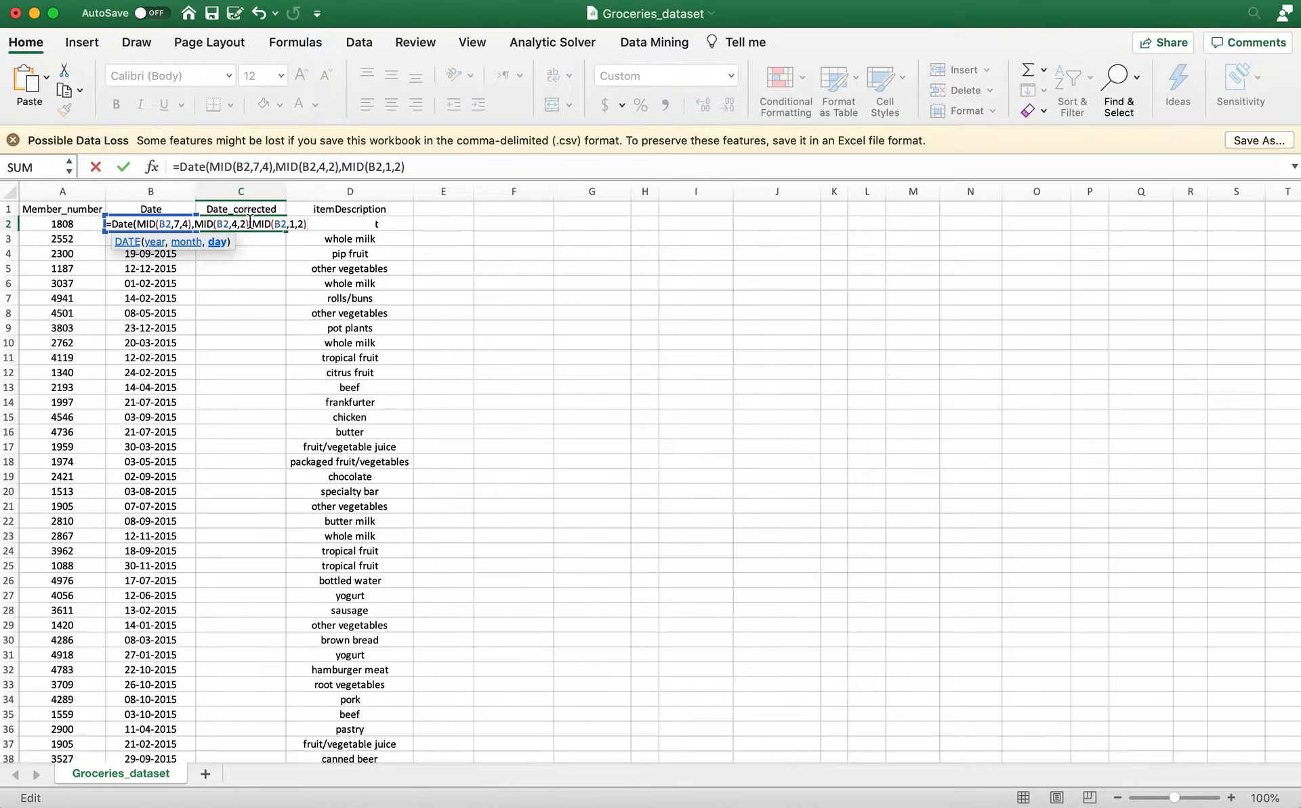
Complete the DATE formula in C2 with MID(B2,1,2) as the day argument and check it against the original date in B2.
key(Return)
key(Return)
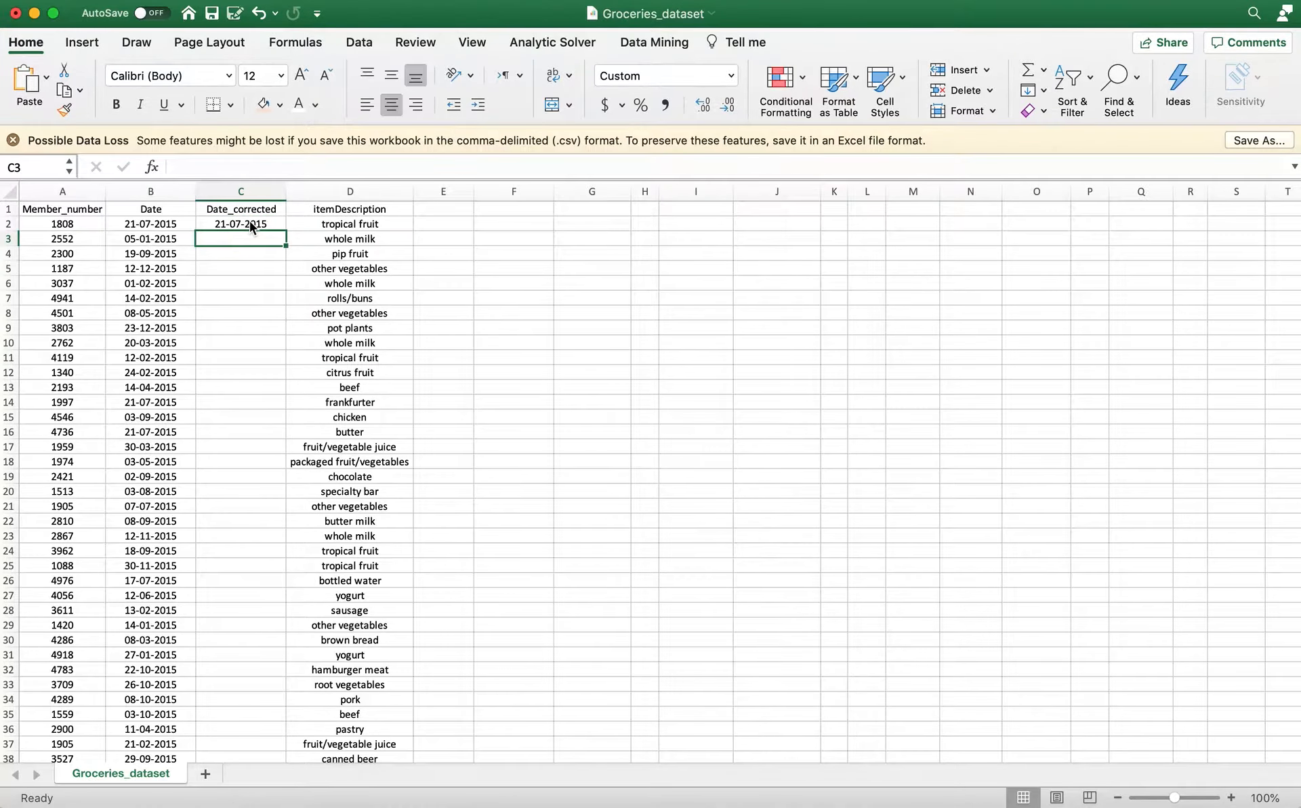
click(250, 223)
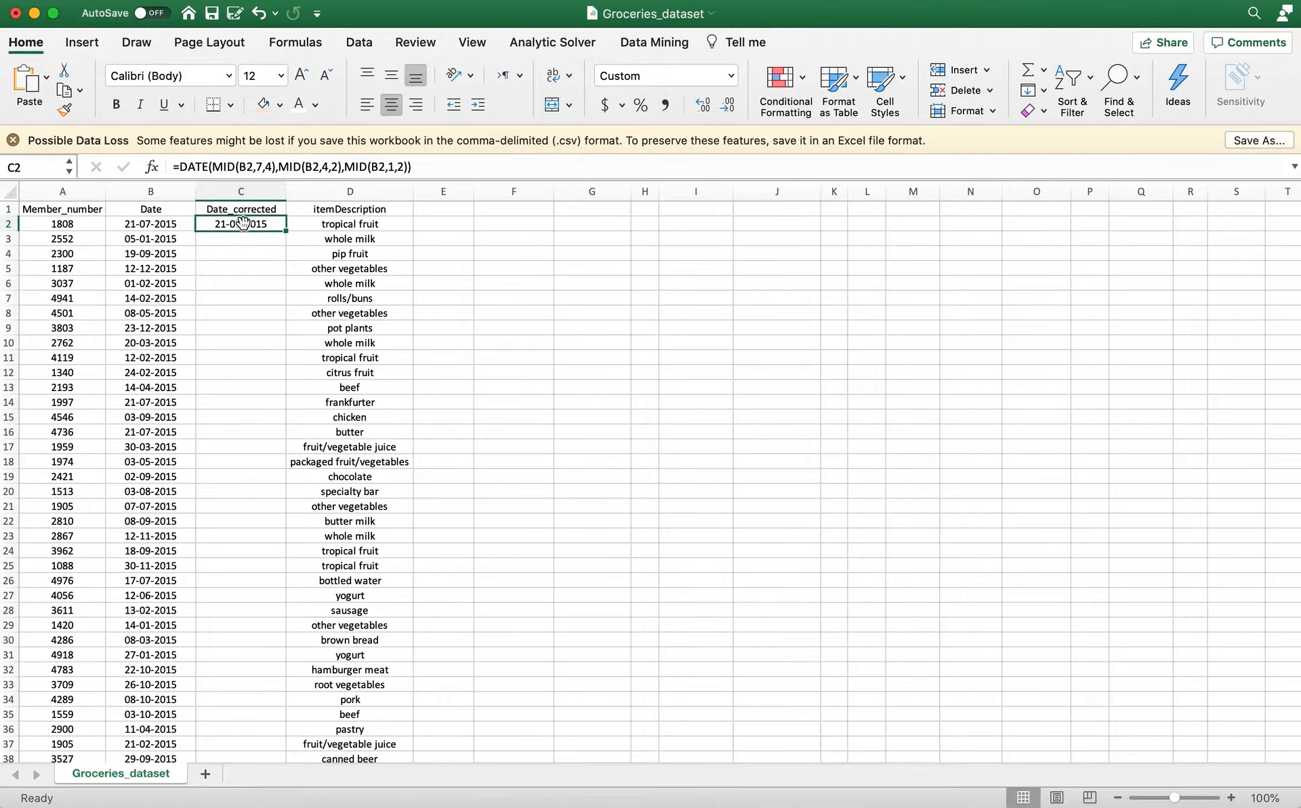
click(162, 224)
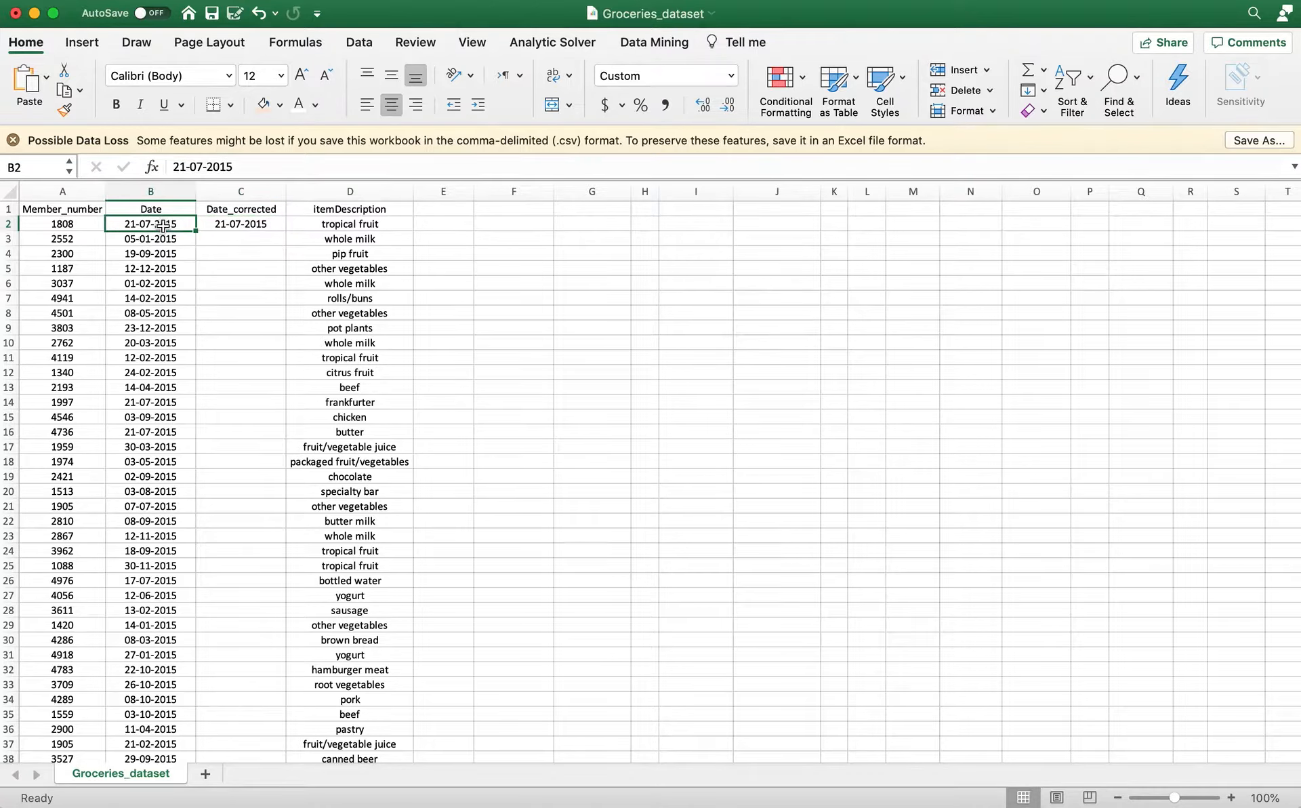
Copy the C2 formula into C3:C38766, pasting formulas only, and save the workbook.
click(236, 226)
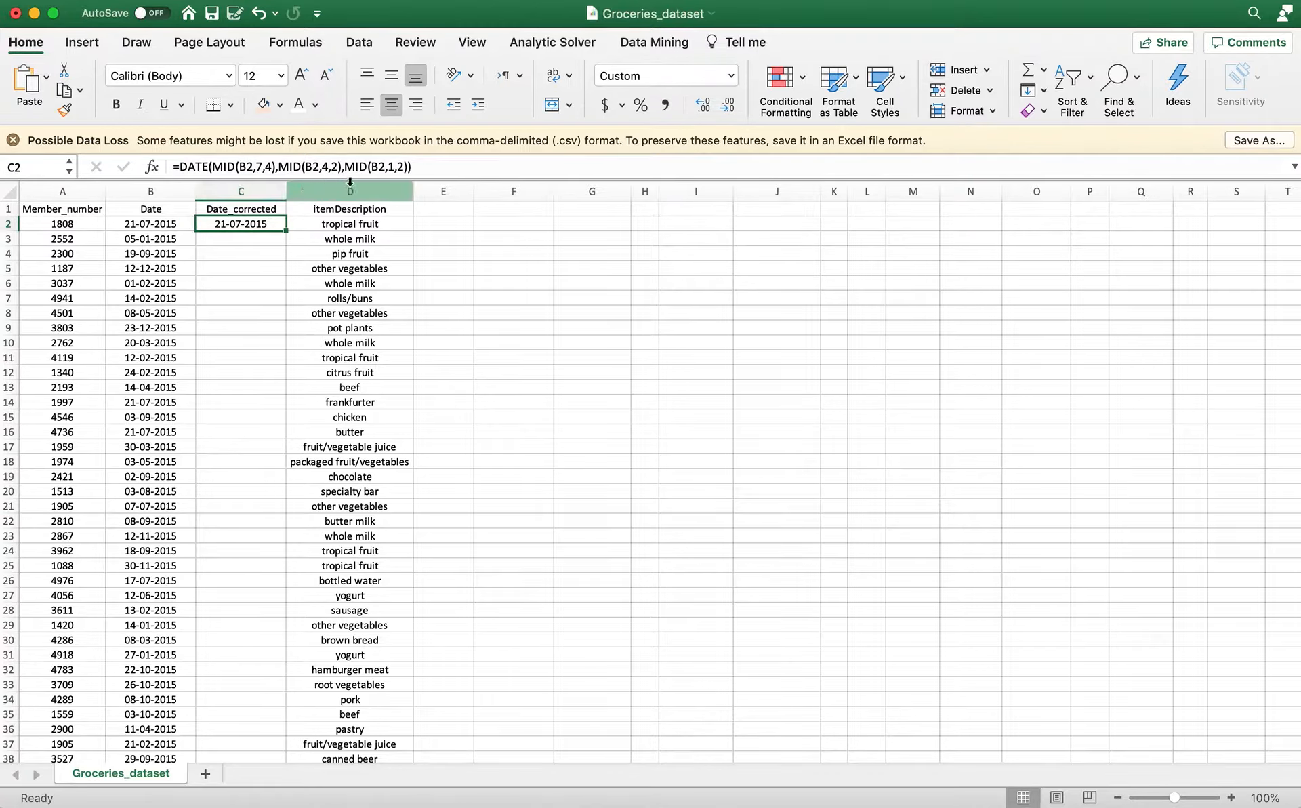
key(super+c)
click(247, 239)
scroll(248, 239, down, 20)
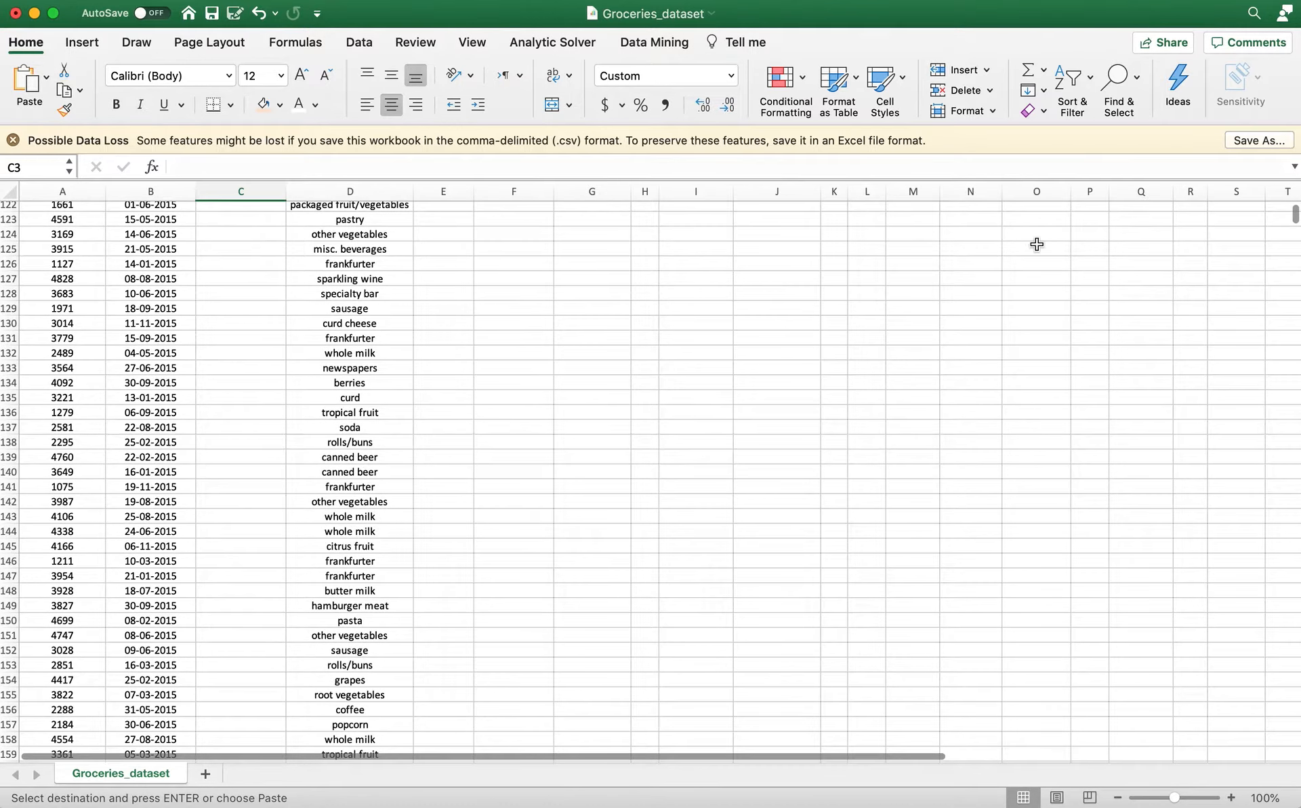
drag(1295, 217, 1288, 752)
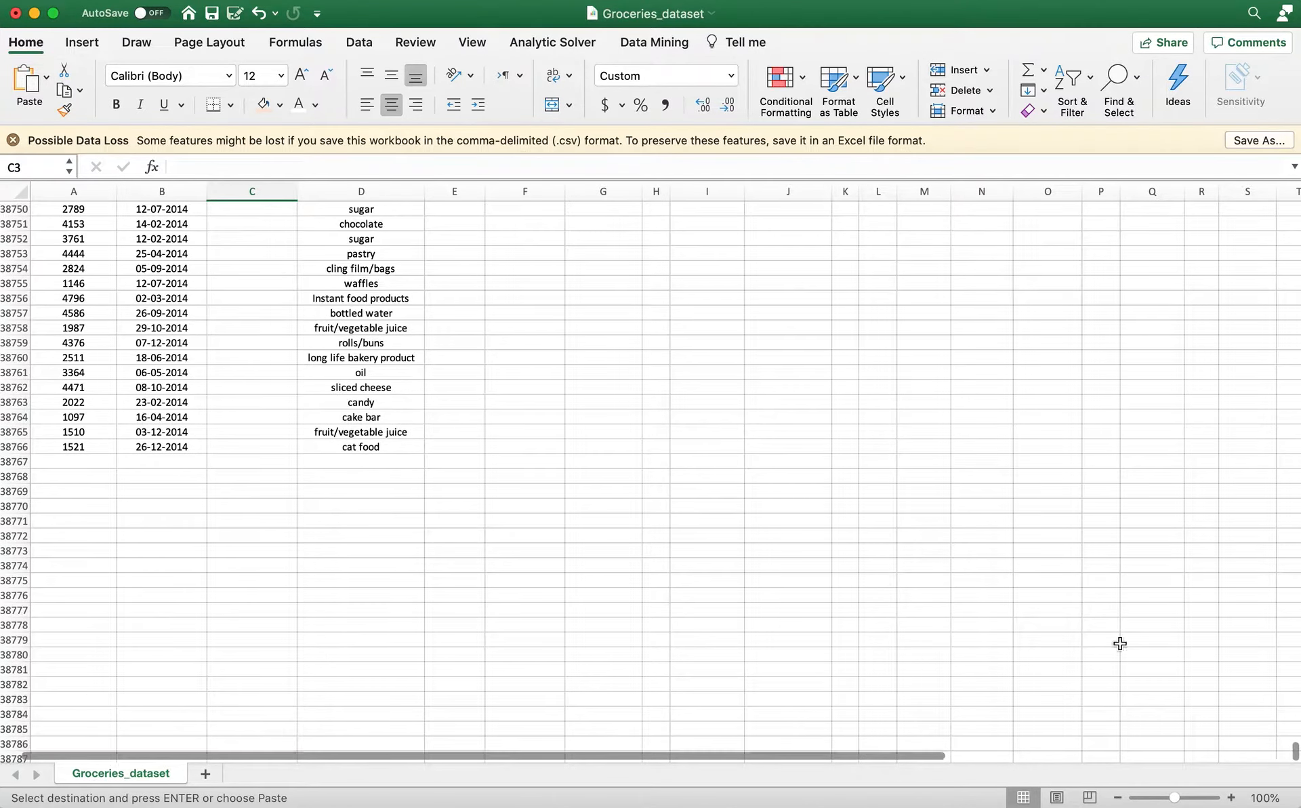
shift+click(276, 446)
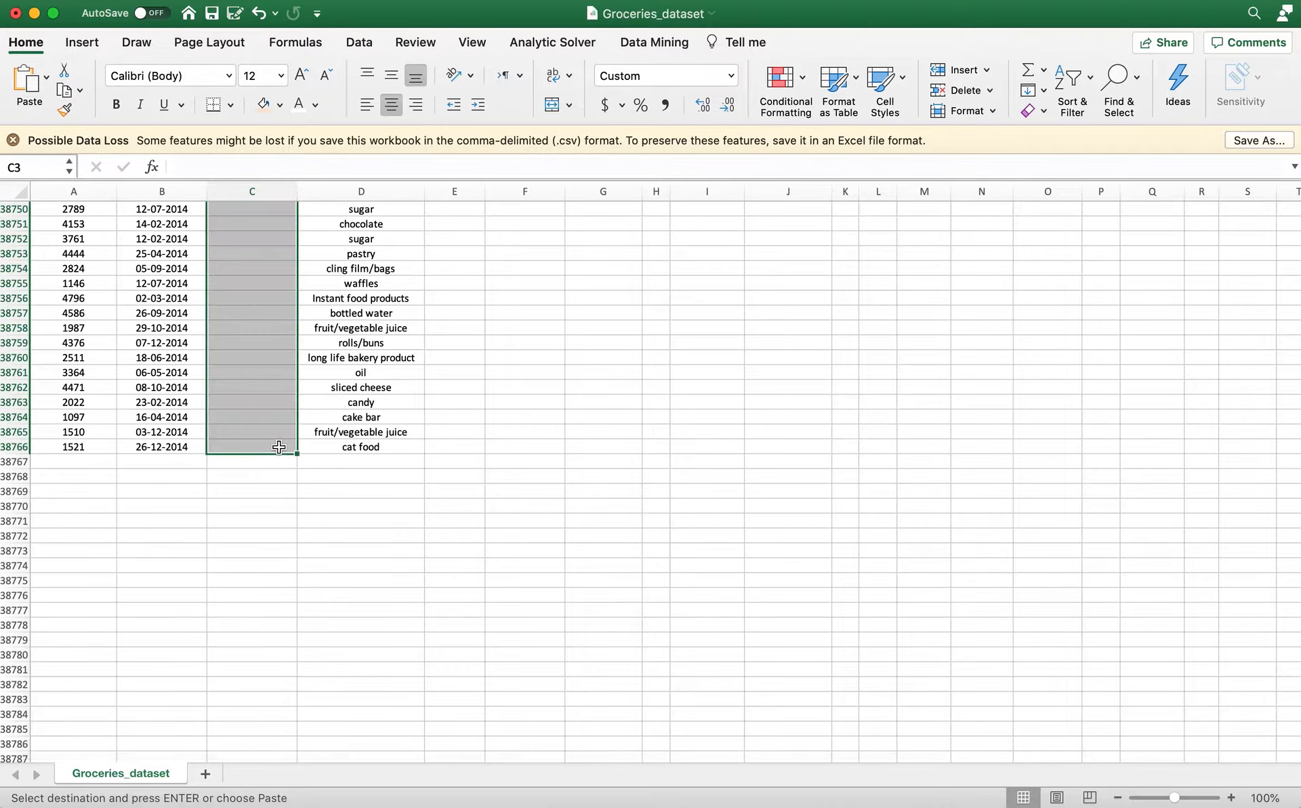
right_click(268, 361)
mouse_move(332, 424)
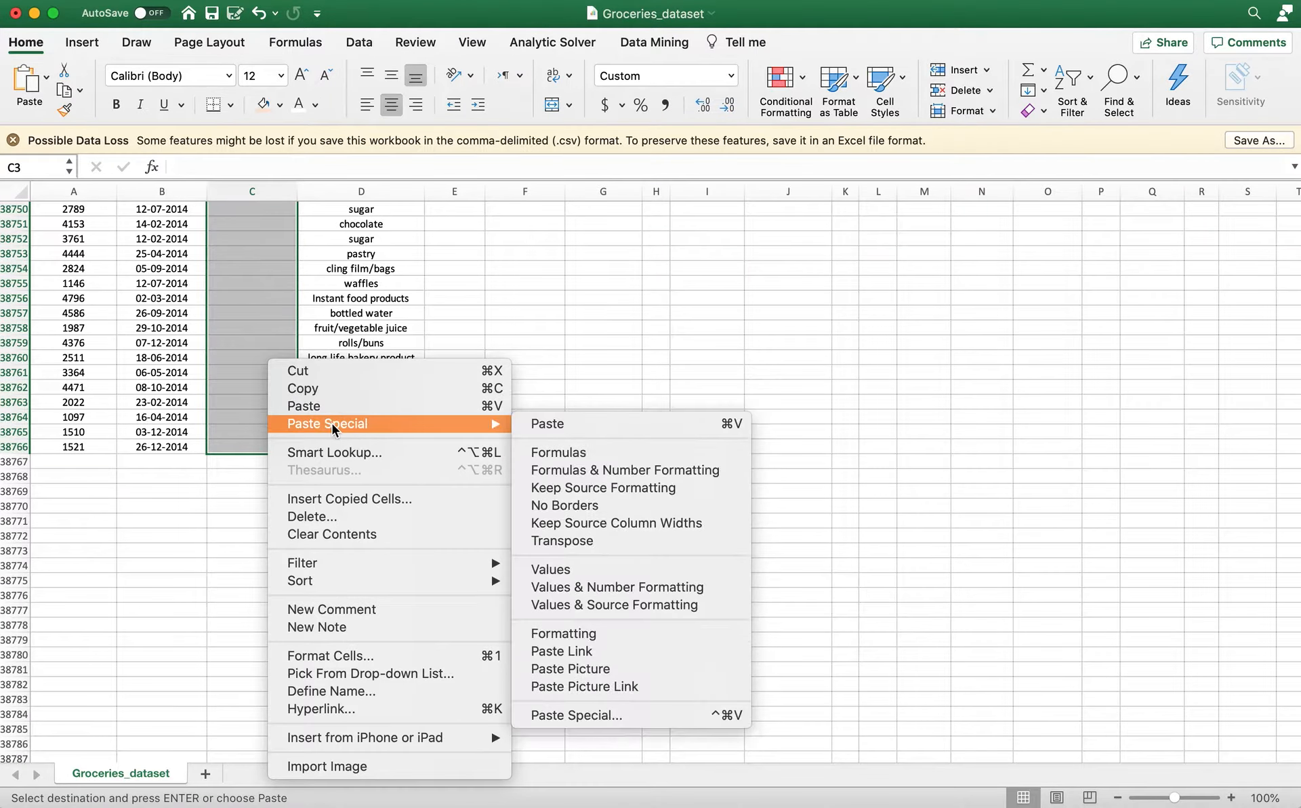
click(583, 458)
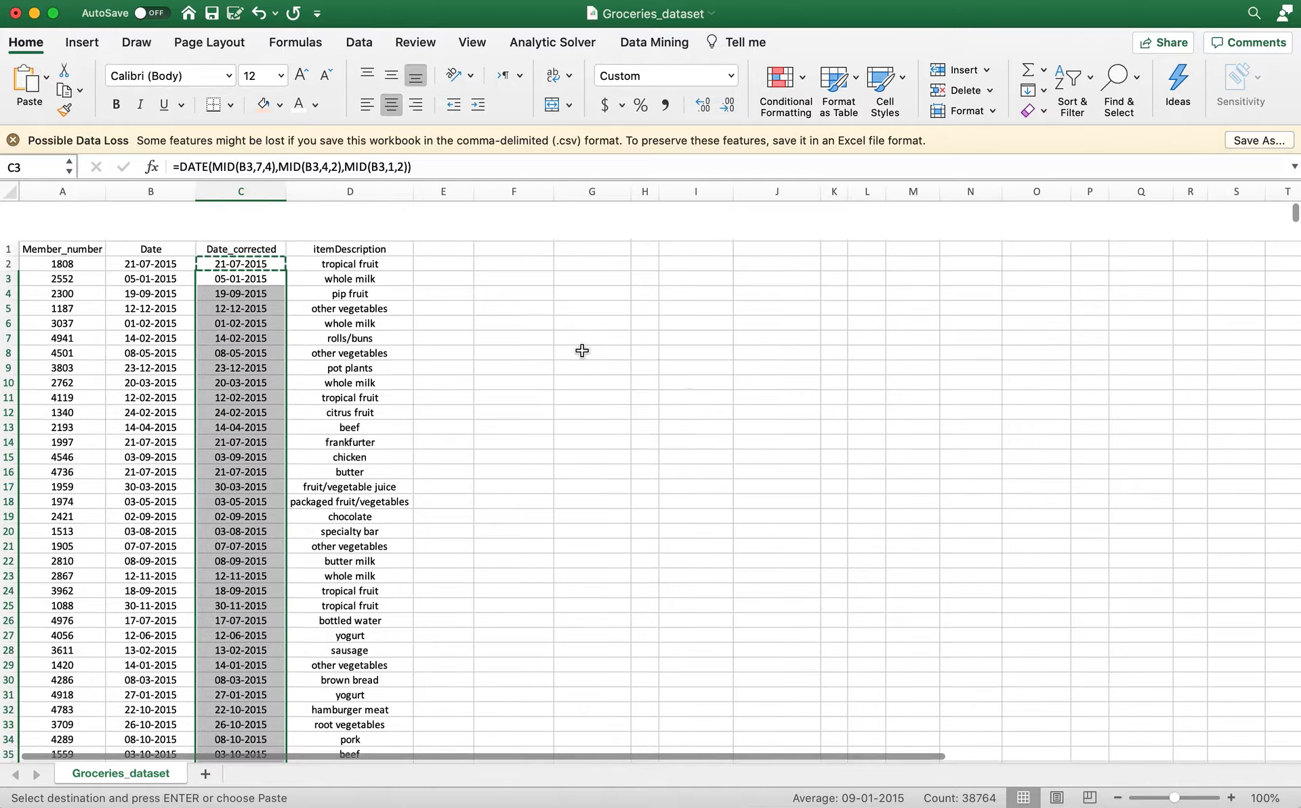
key(super+s)
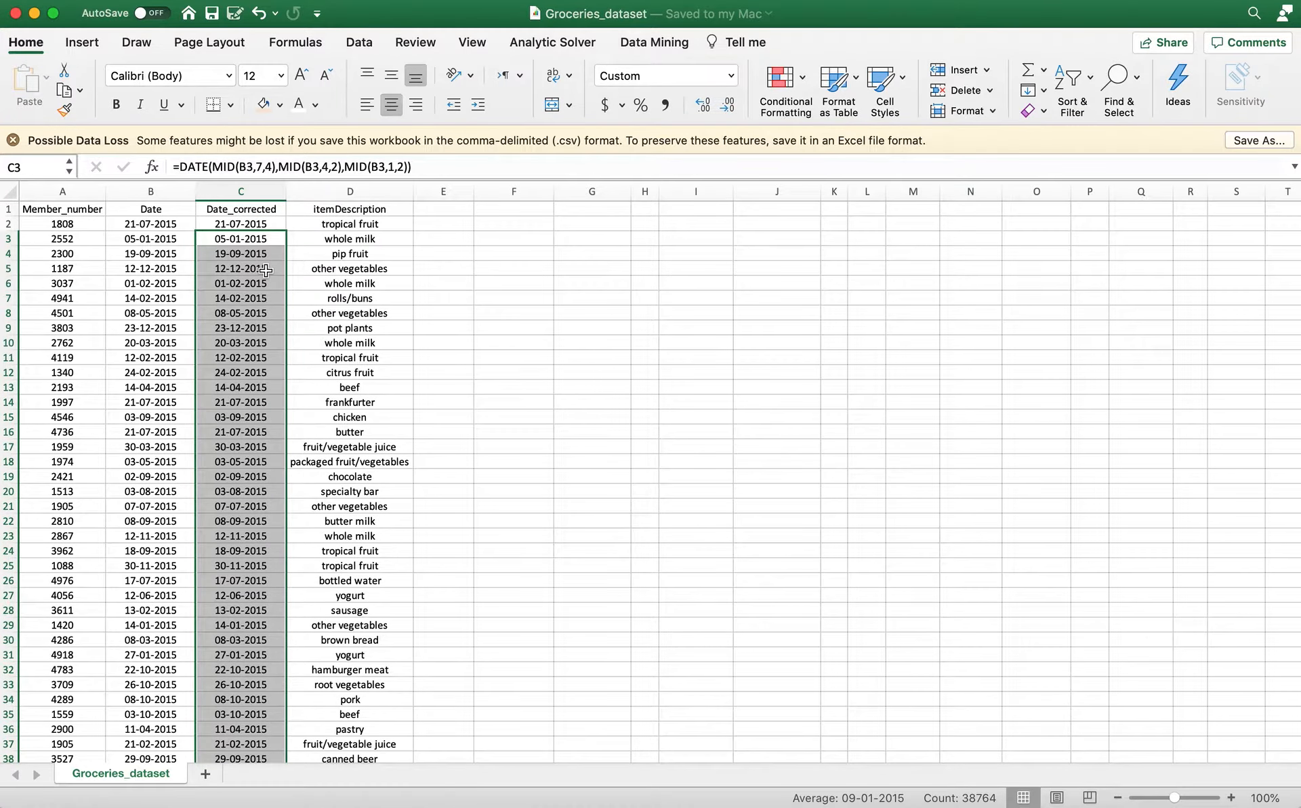
Create a PivotTable from columns A to D of Groceries_dataset on a new worksheet.
click(333, 238)
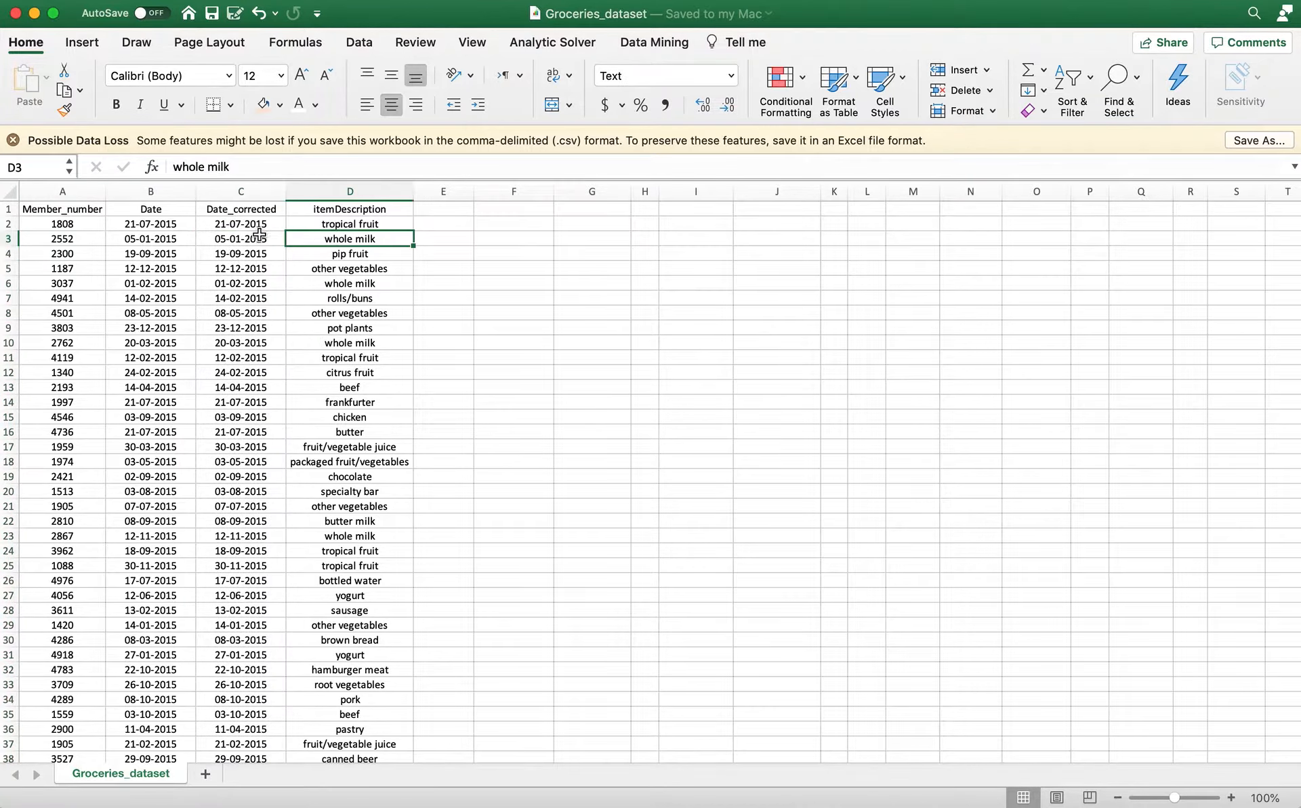
click(234, 192)
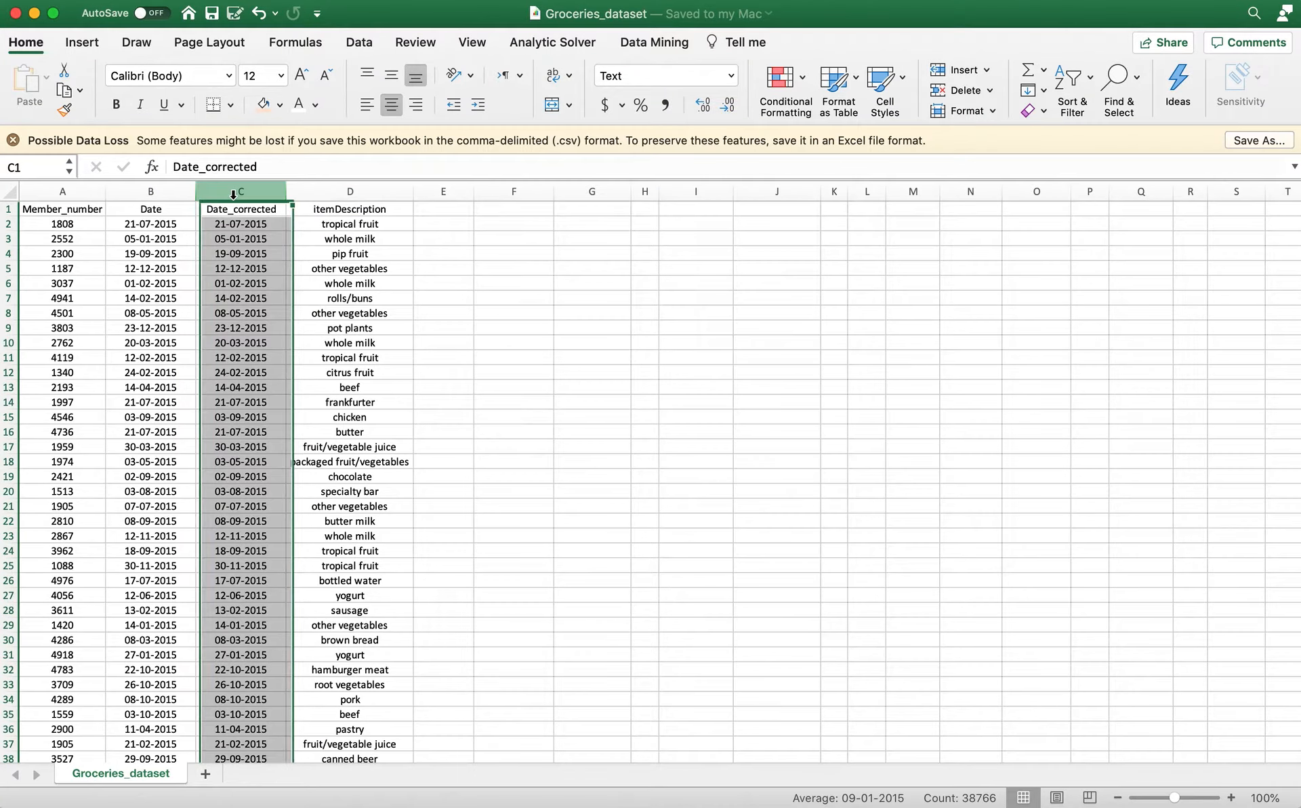
click(336, 198)
click(58, 195)
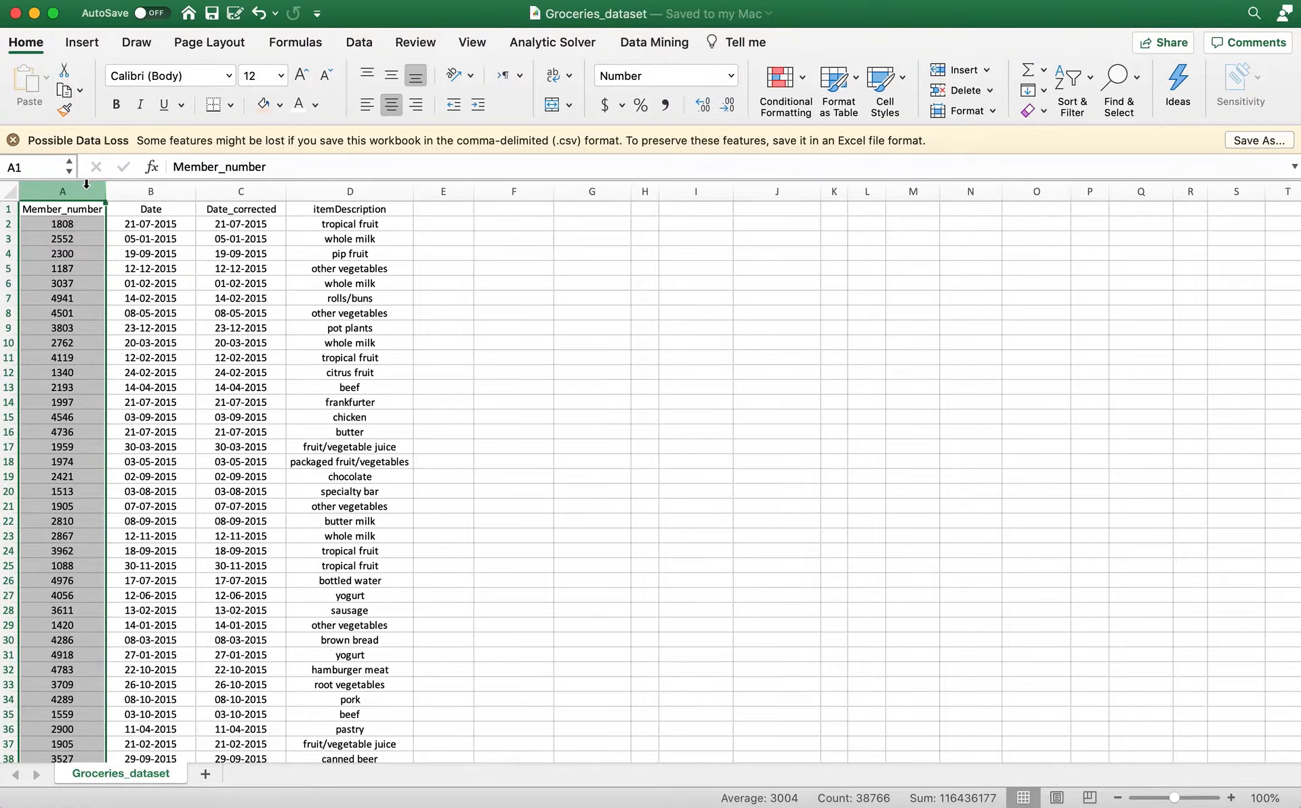
drag(86, 184, 317, 191)
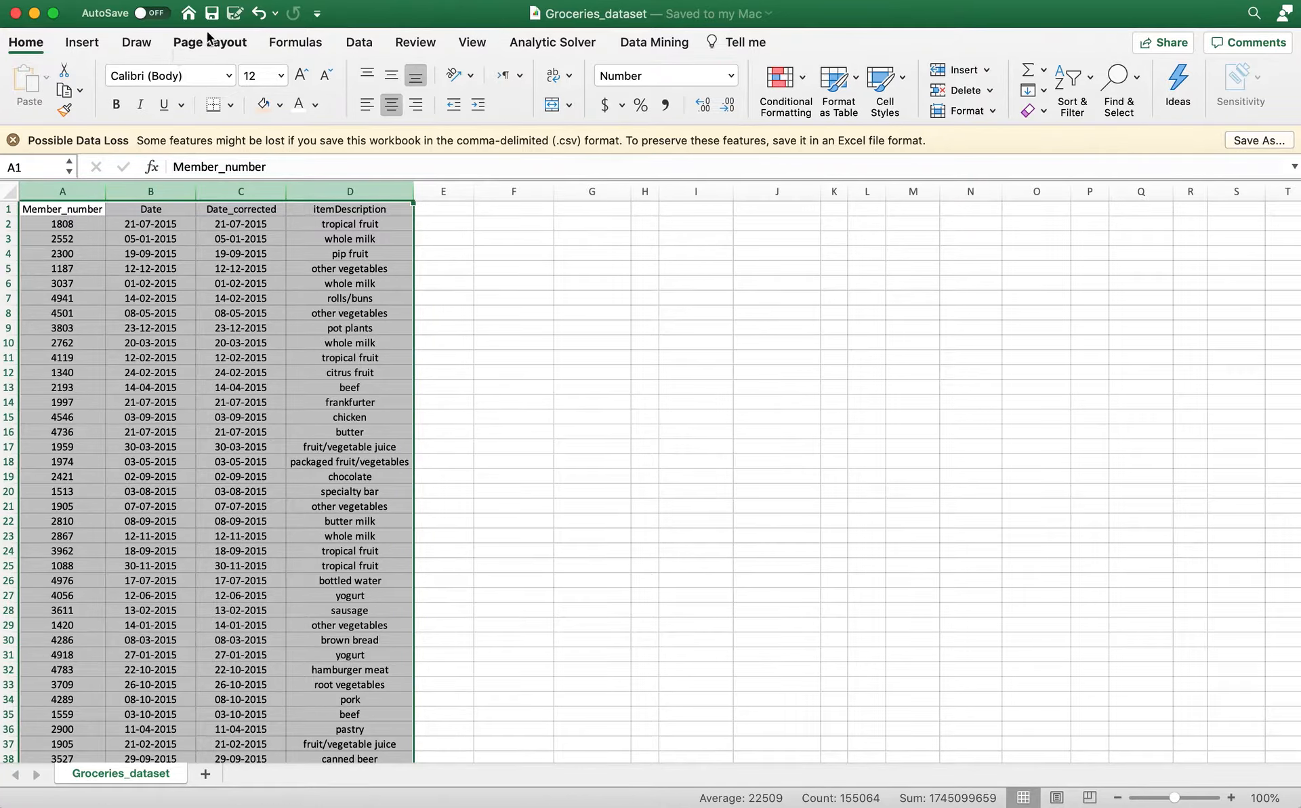
click(97, 42)
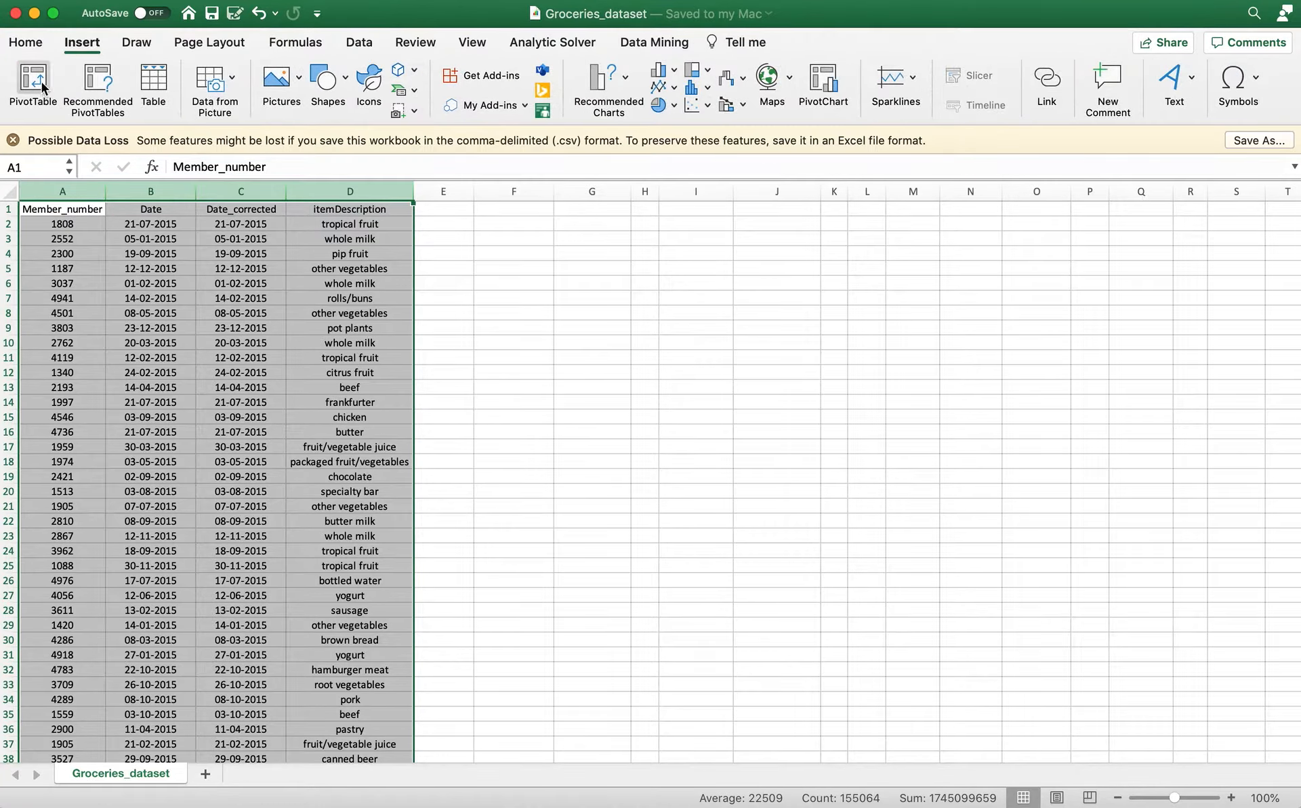
click(42, 82)
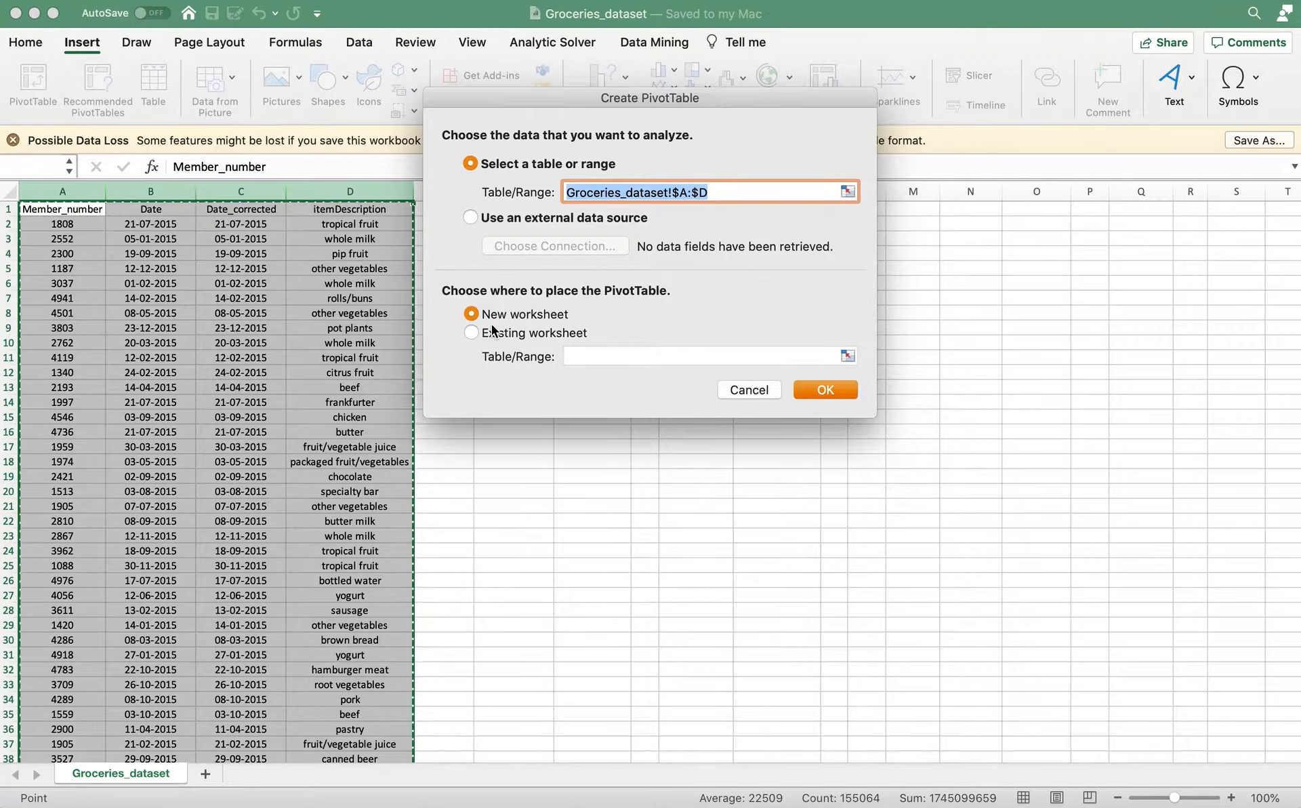
click(819, 390)
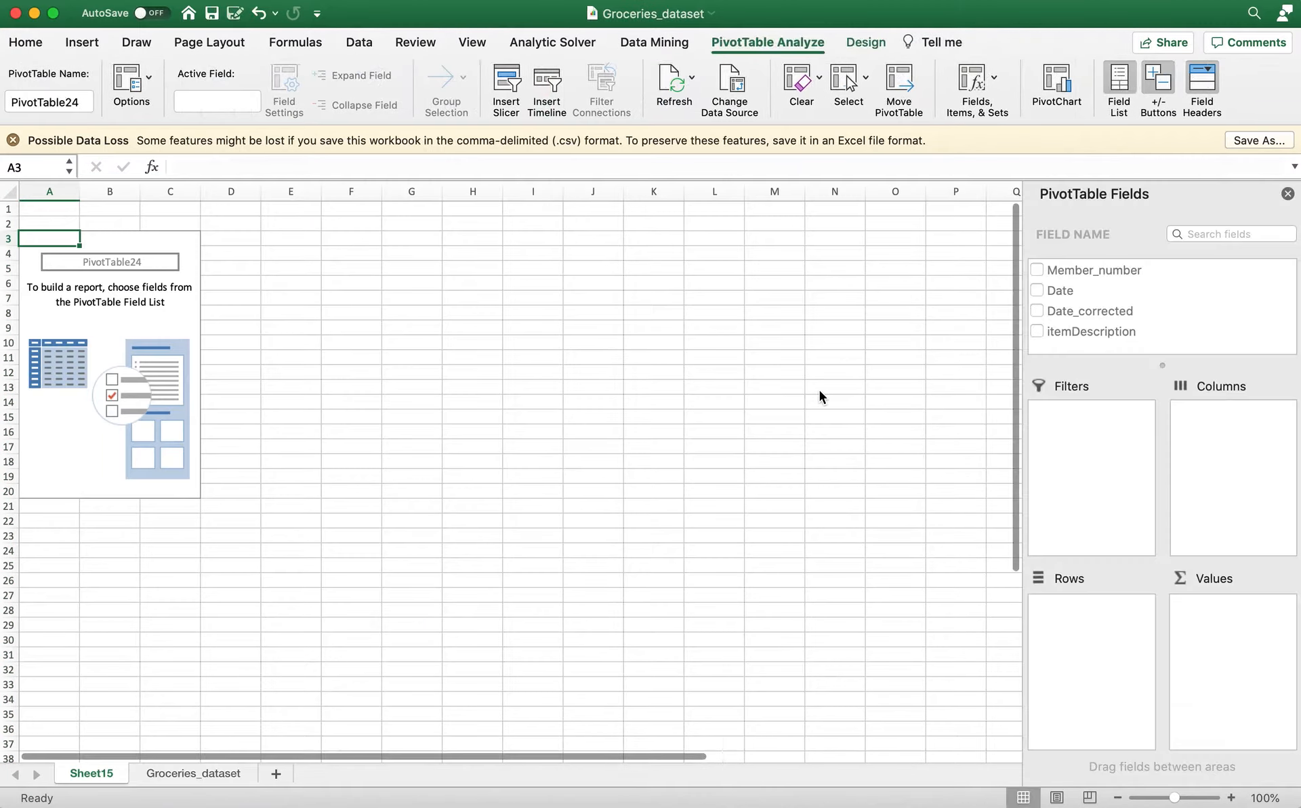
Rename the new PivotTable worksheet as Report.
double_click(109, 774)
text(Report)
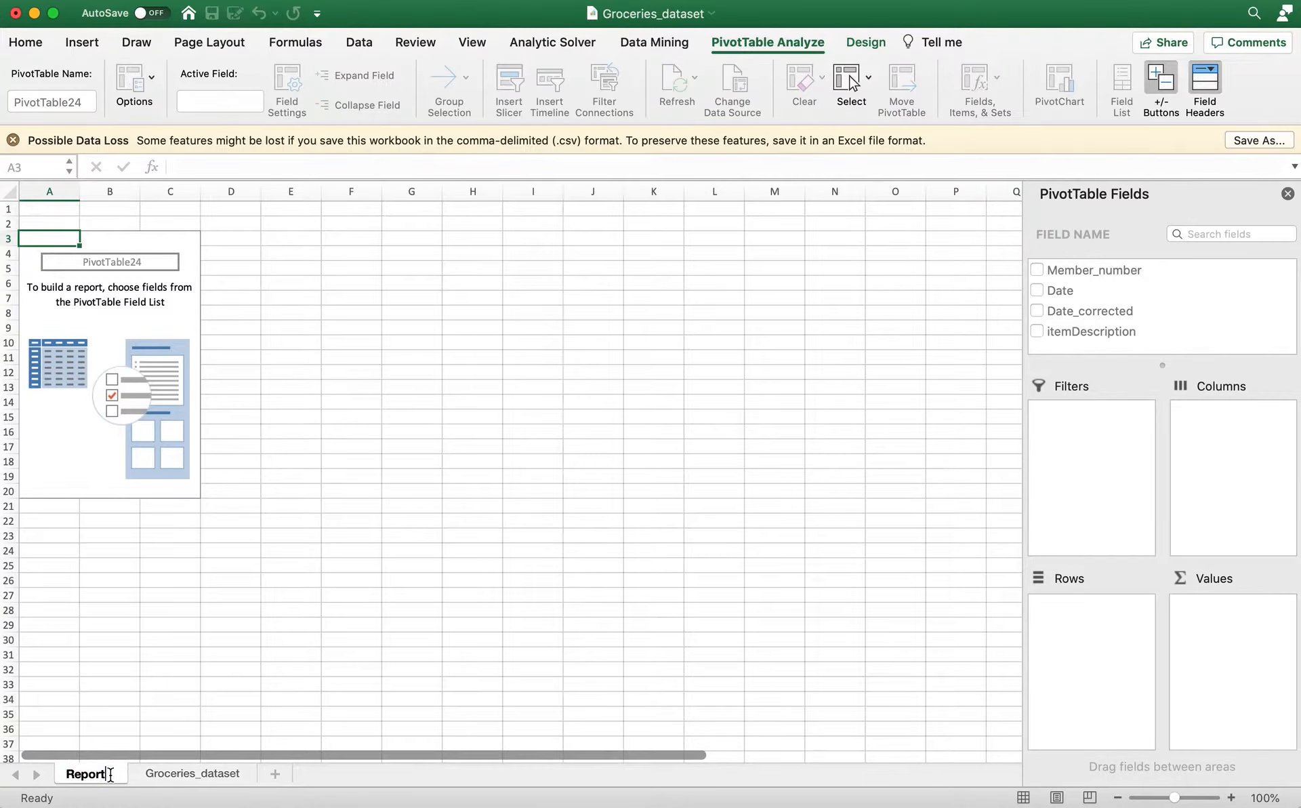
key(Return)
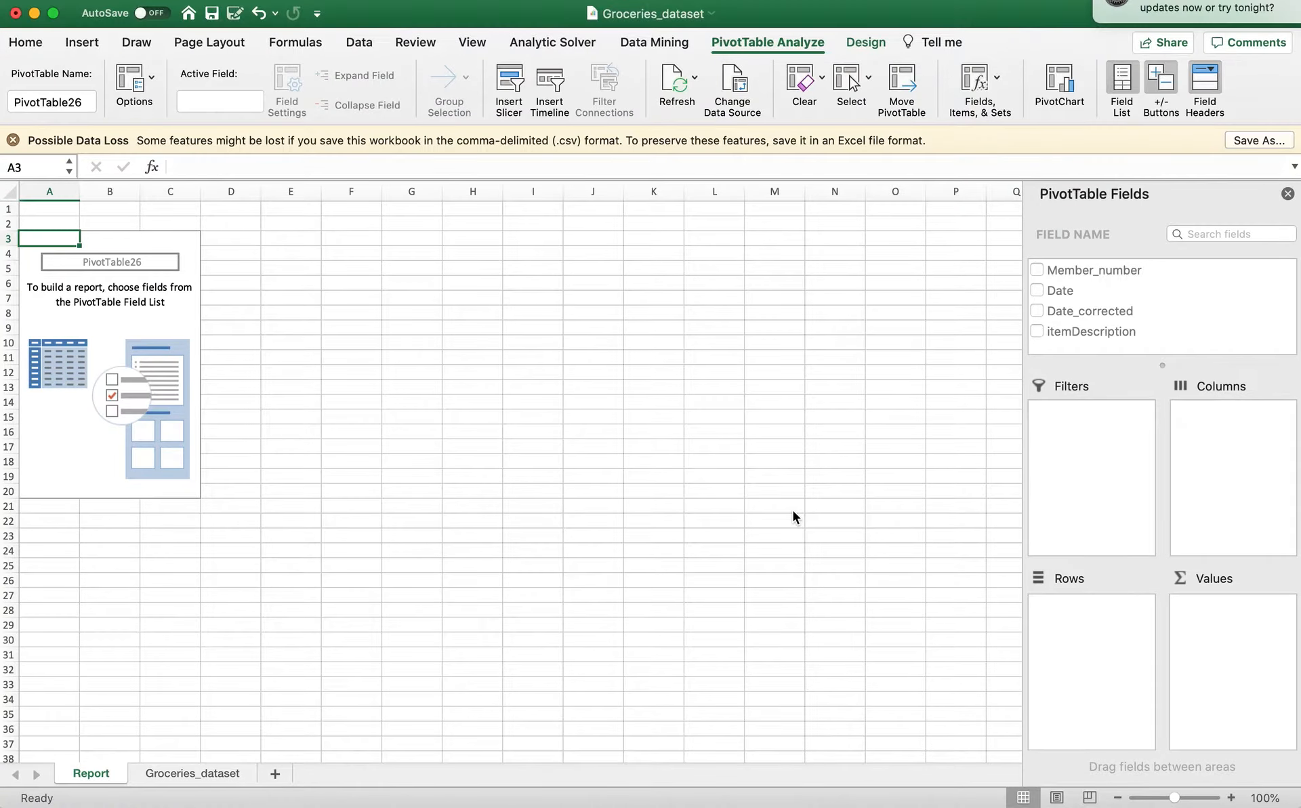
Add the itemDescription field to the PivotTable's values.
click(128, 324)
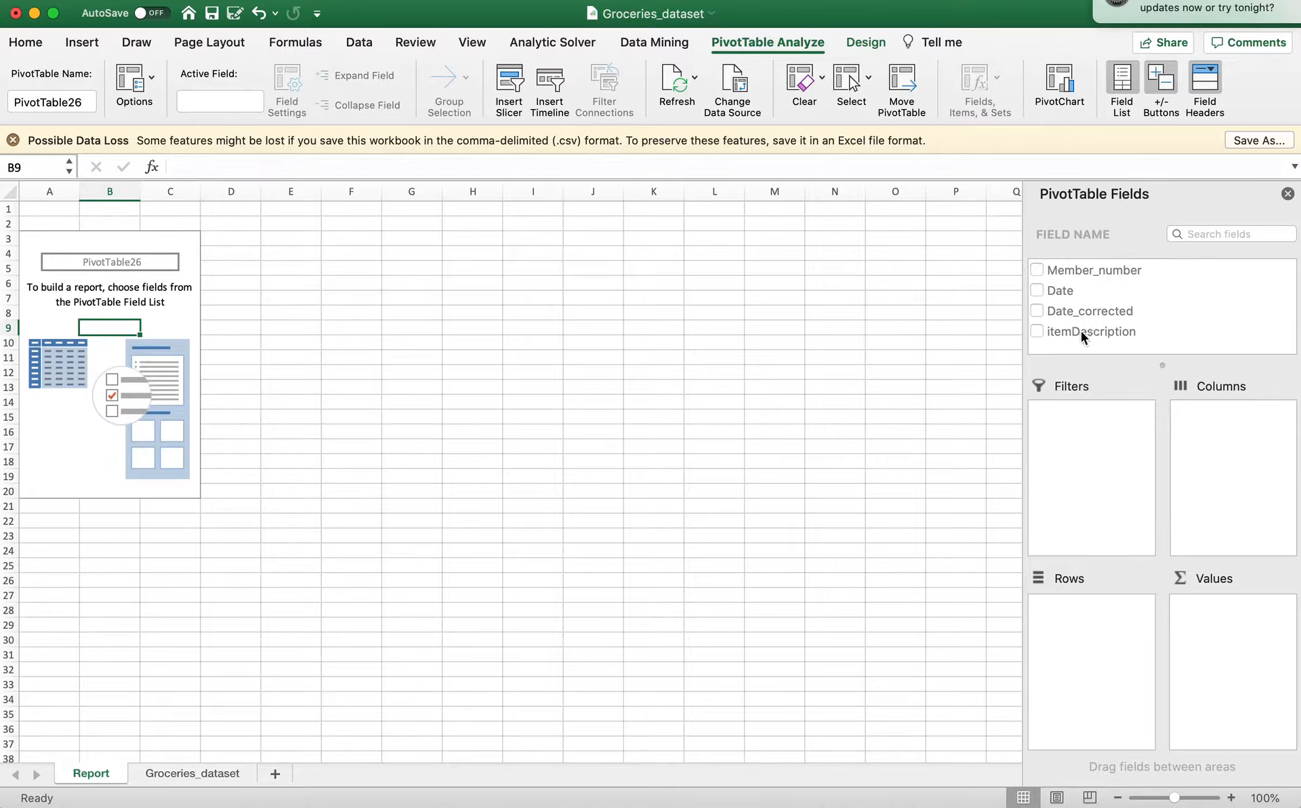
drag(1080, 330, 1243, 604)
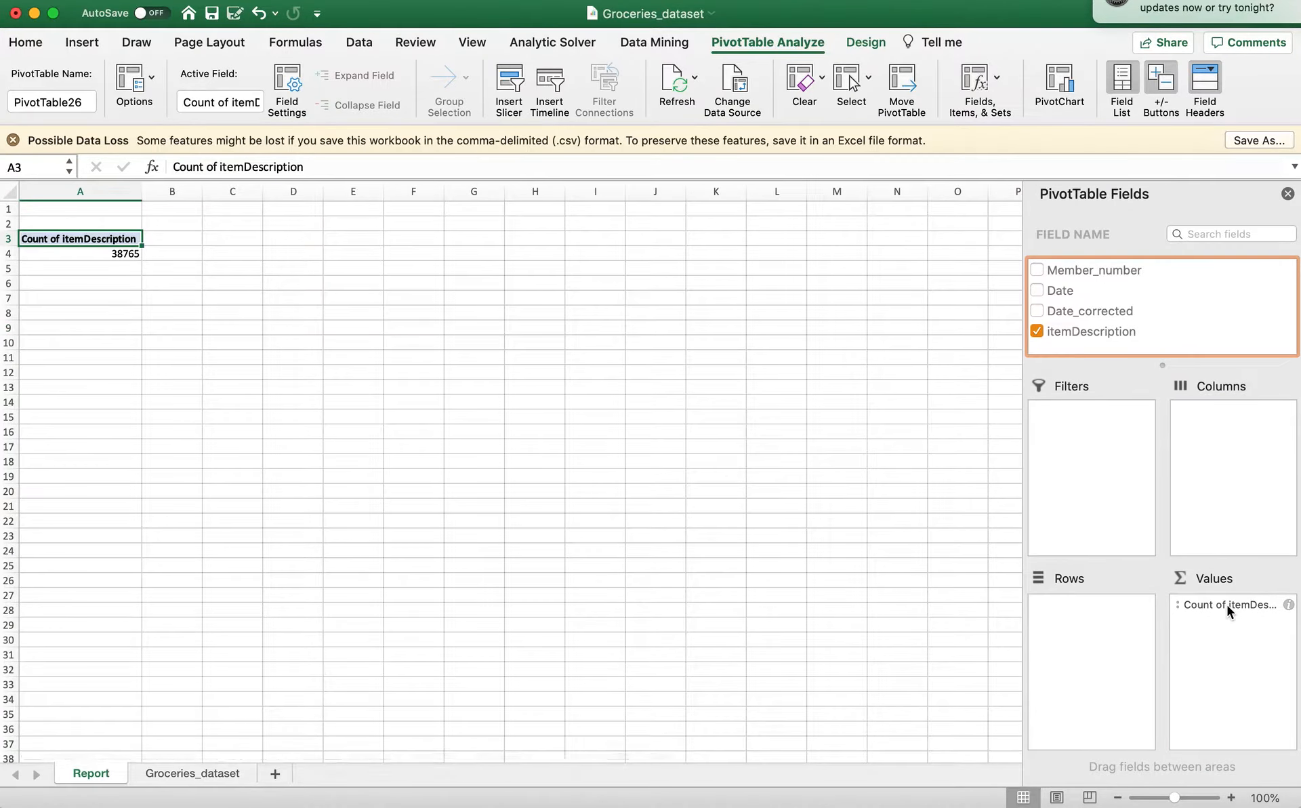
Examine the summary function options in the field settings of the itemDescription value, leaving them as they are.
click(1227, 605)
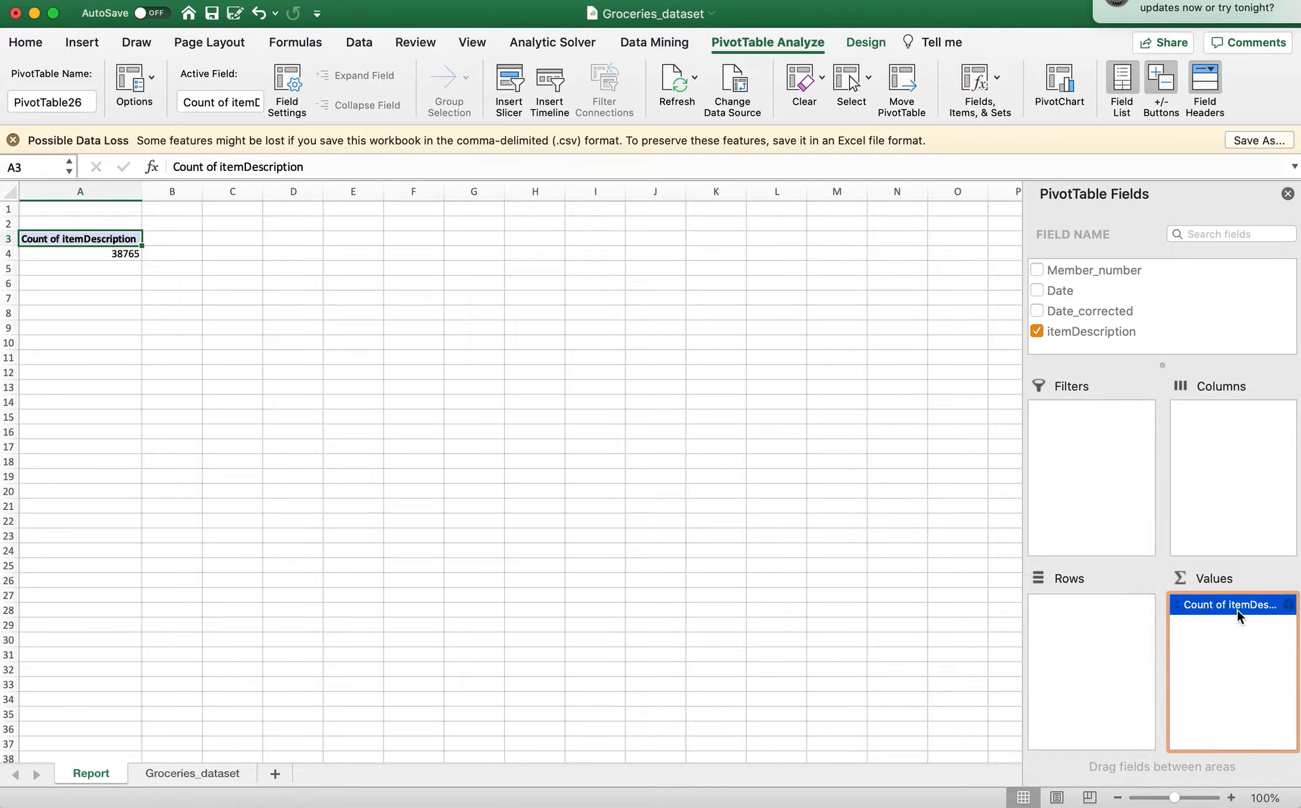
click(1197, 607)
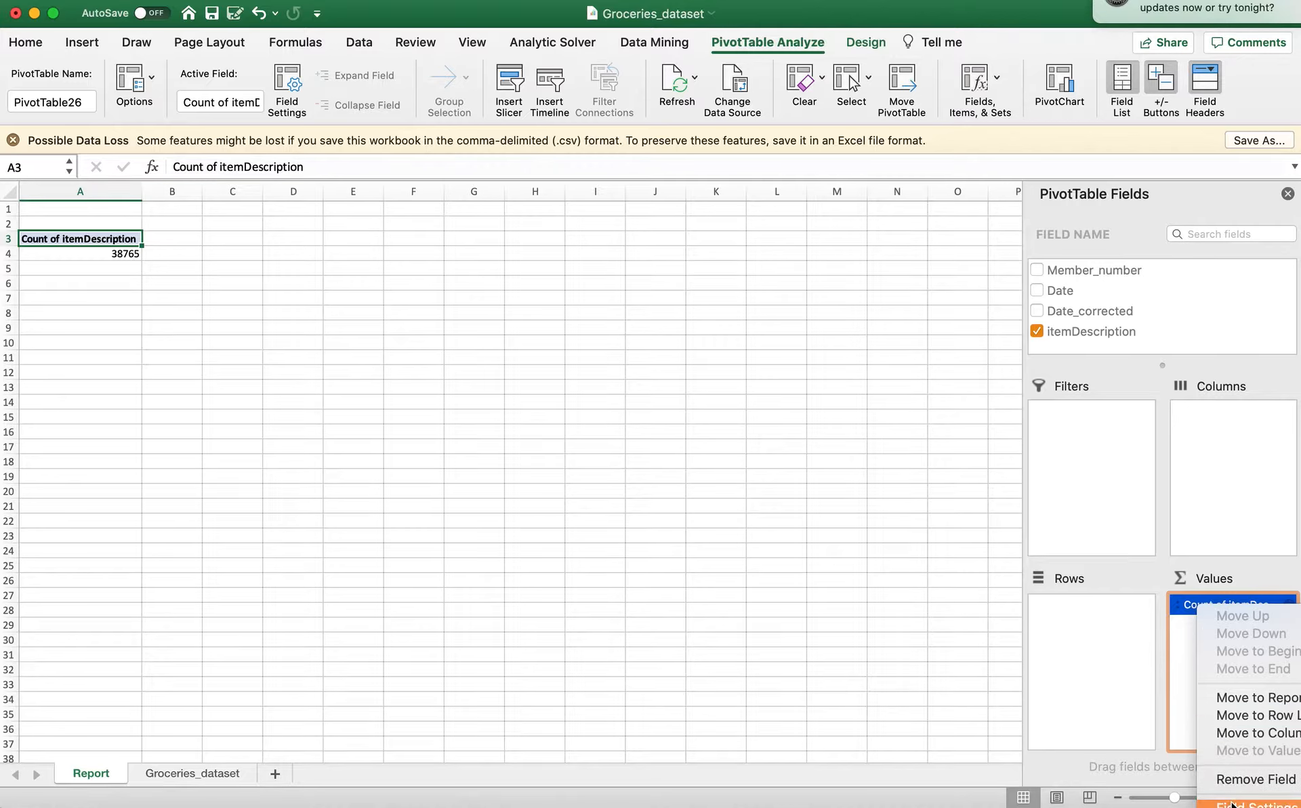
click(1185, 608)
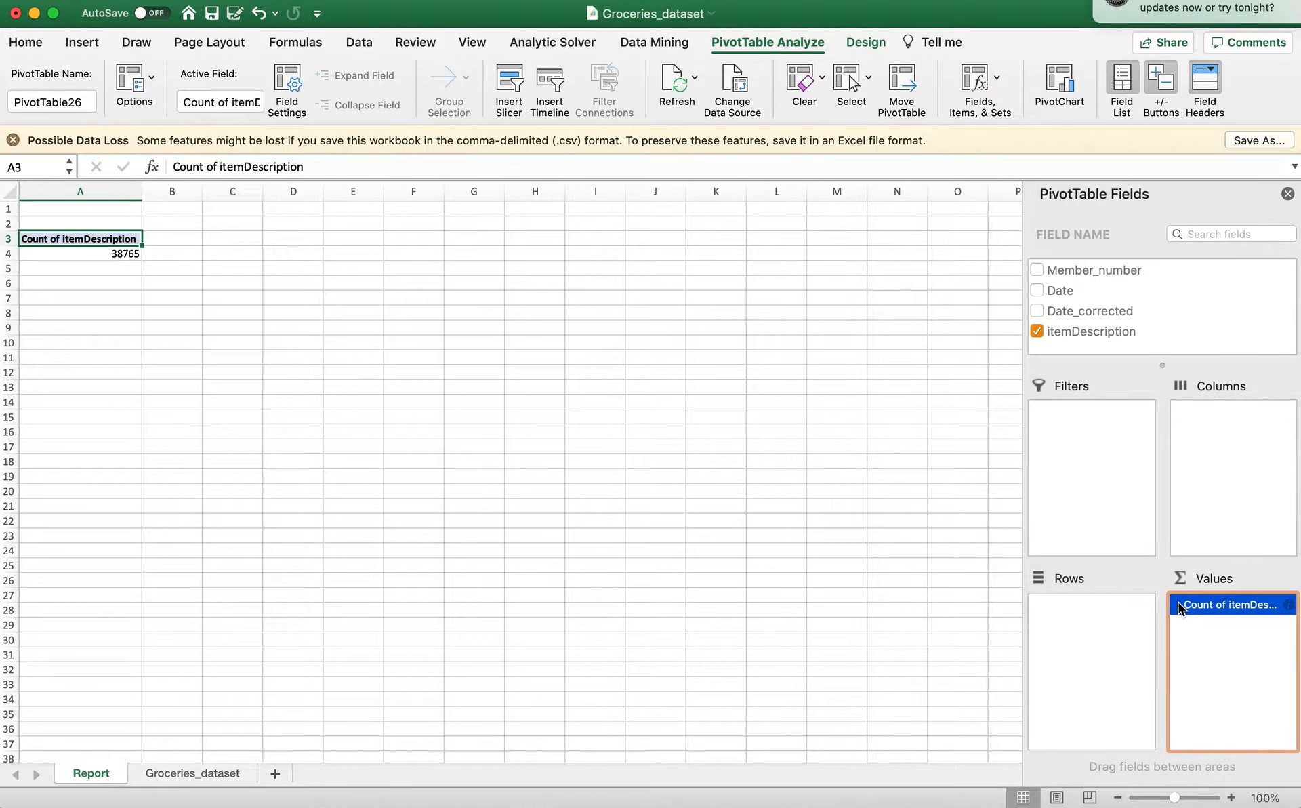
click(1190, 607)
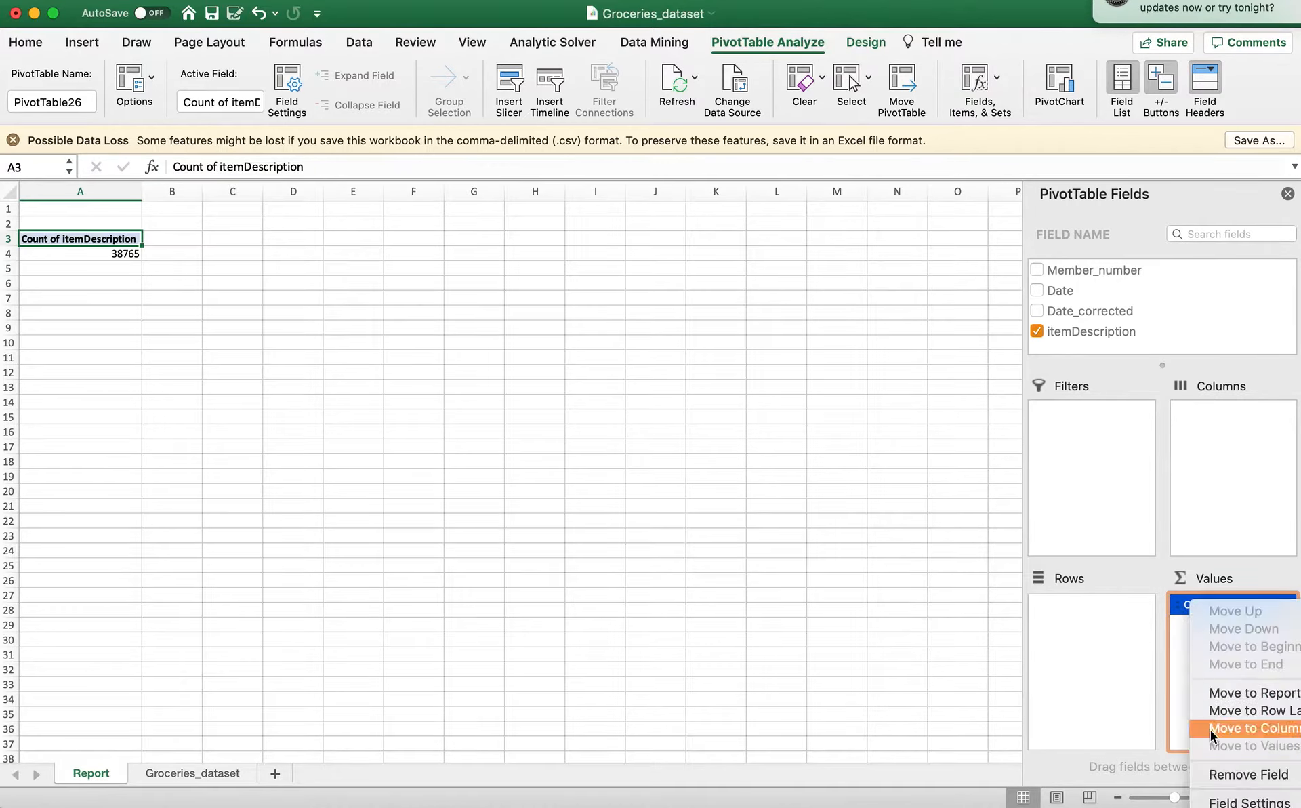
click(1203, 802)
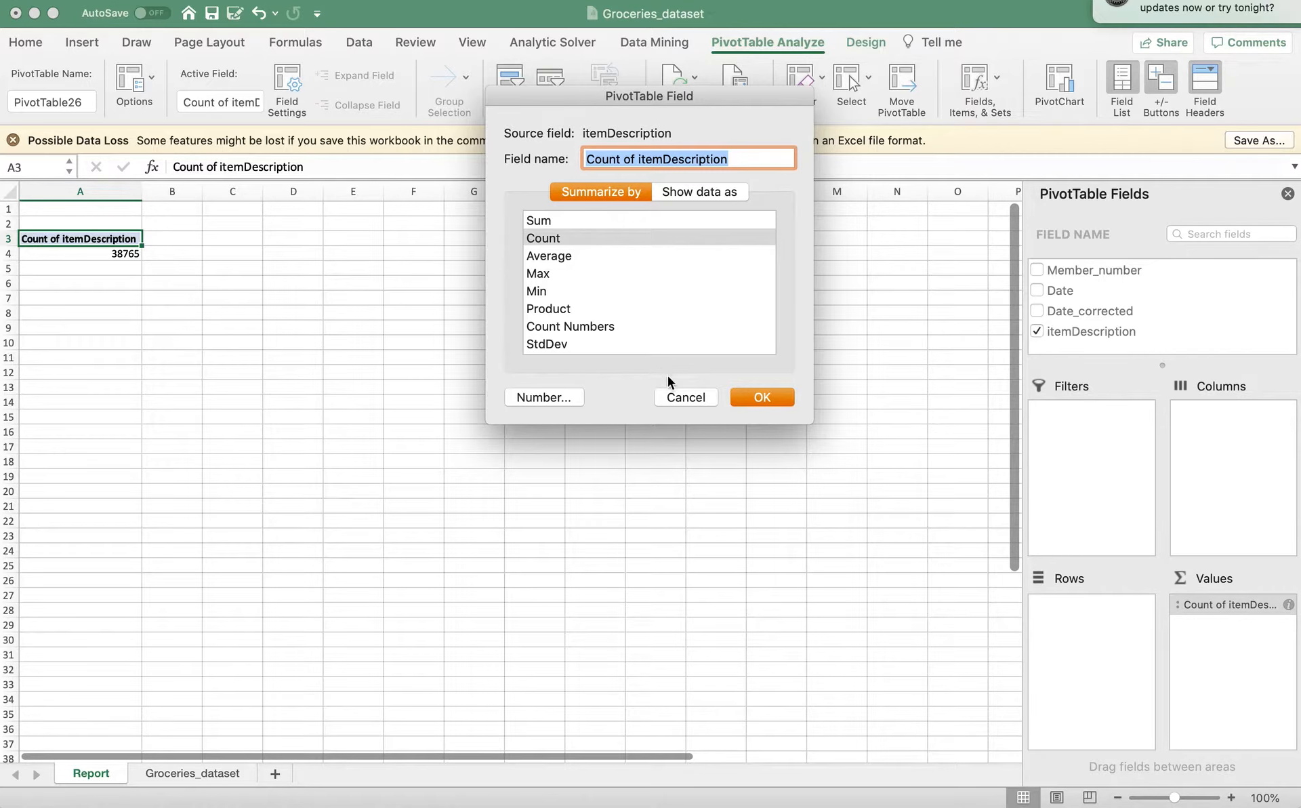
click(679, 397)
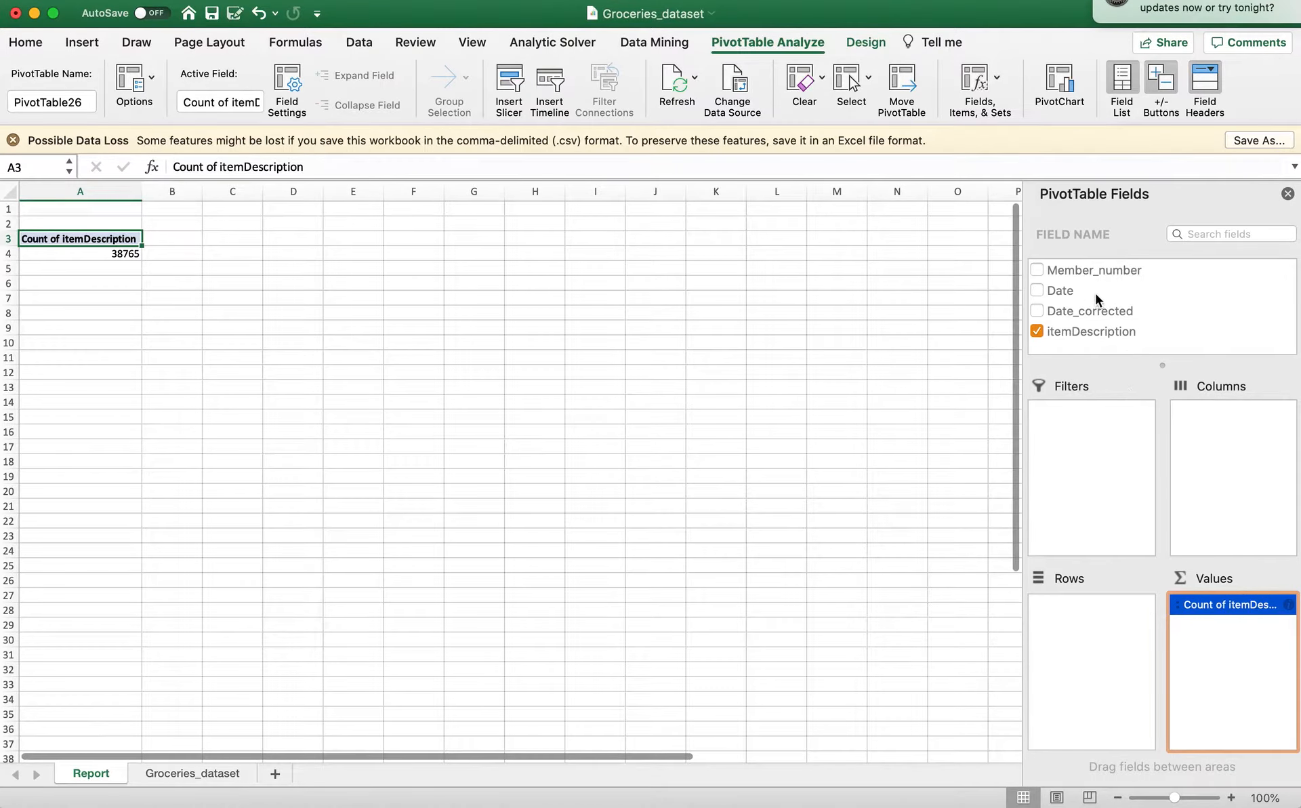
Remove and re-add itemDescription as the PivotTable value, and place Date_corrected in the rows with the 2014 group expanded.
click(1036, 332)
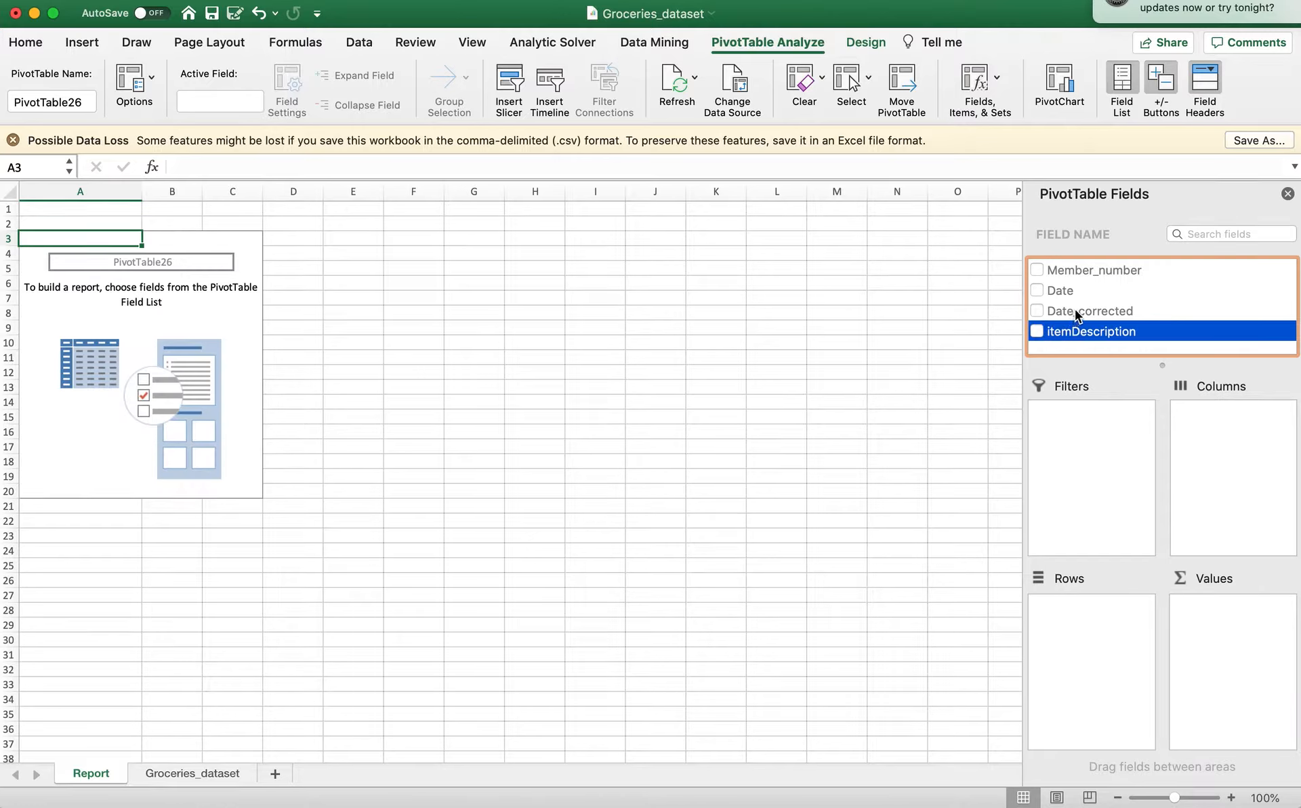
click(1037, 331)
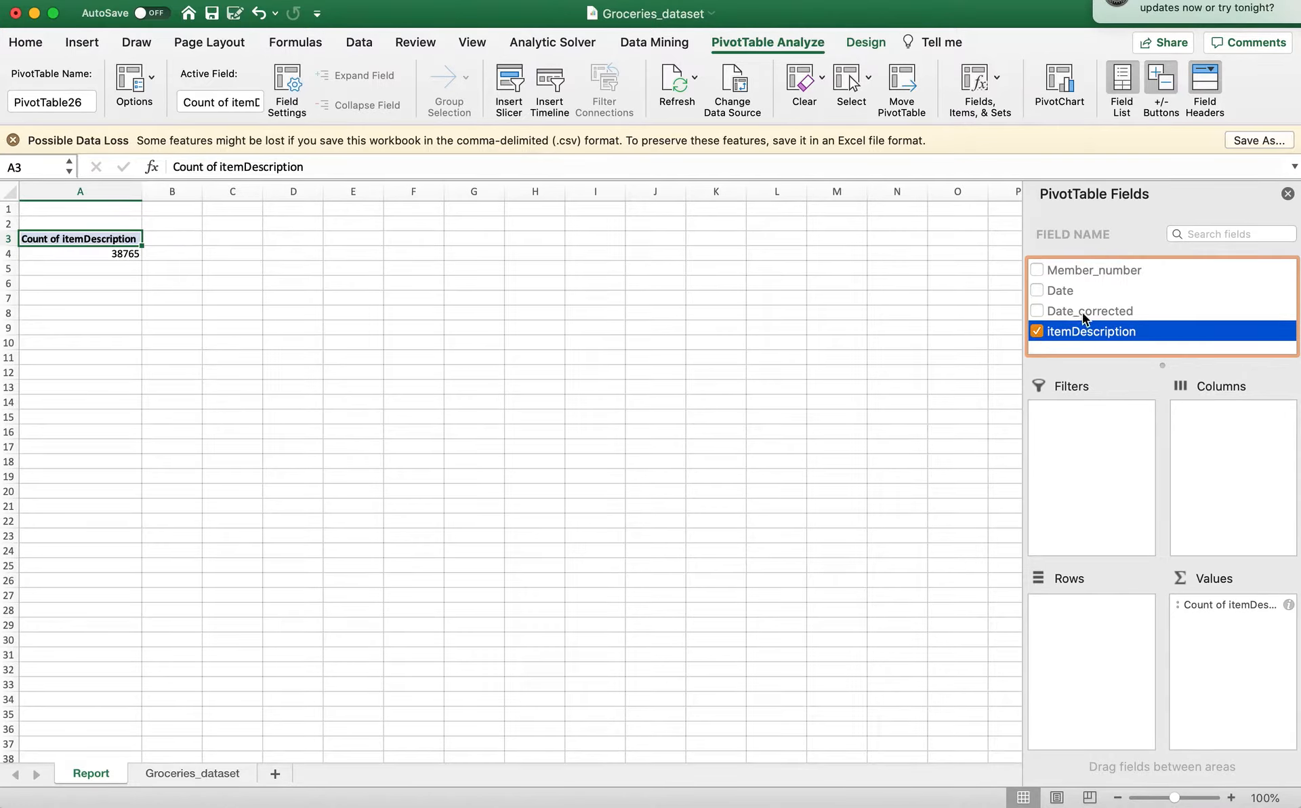
drag(1067, 314, 1100, 612)
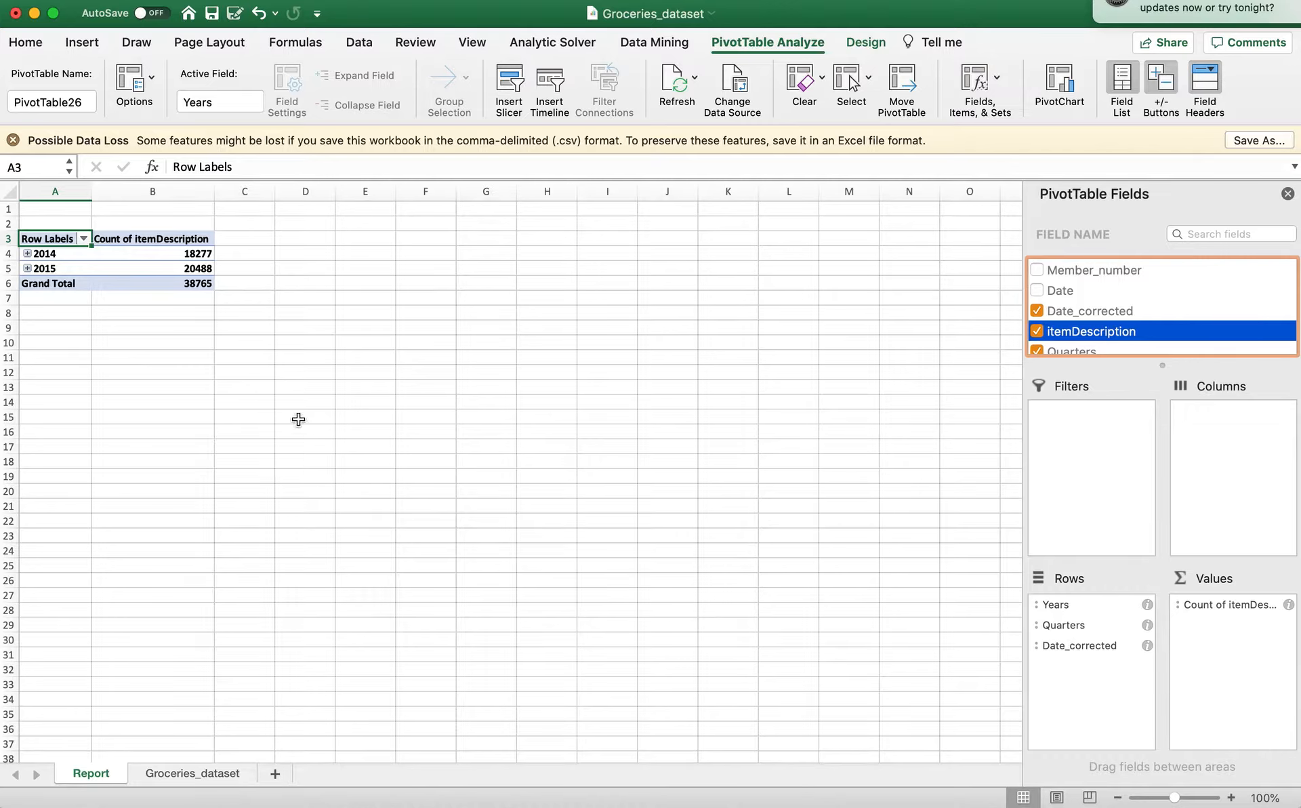
click(27, 254)
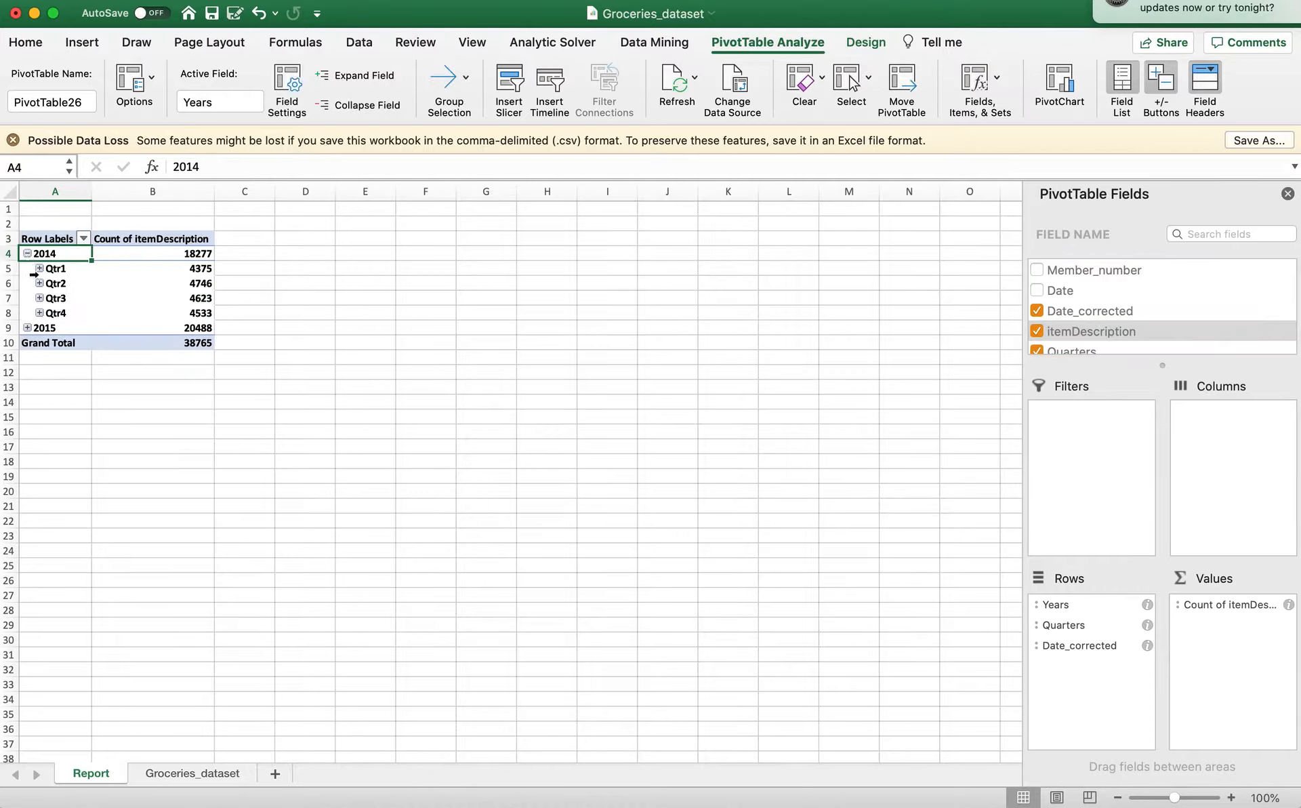
Expand the 2015 group and the Qtr1, Qtr2 and Qtr3 groups to examine the monthly item counts.
click(39, 268)
click(39, 269)
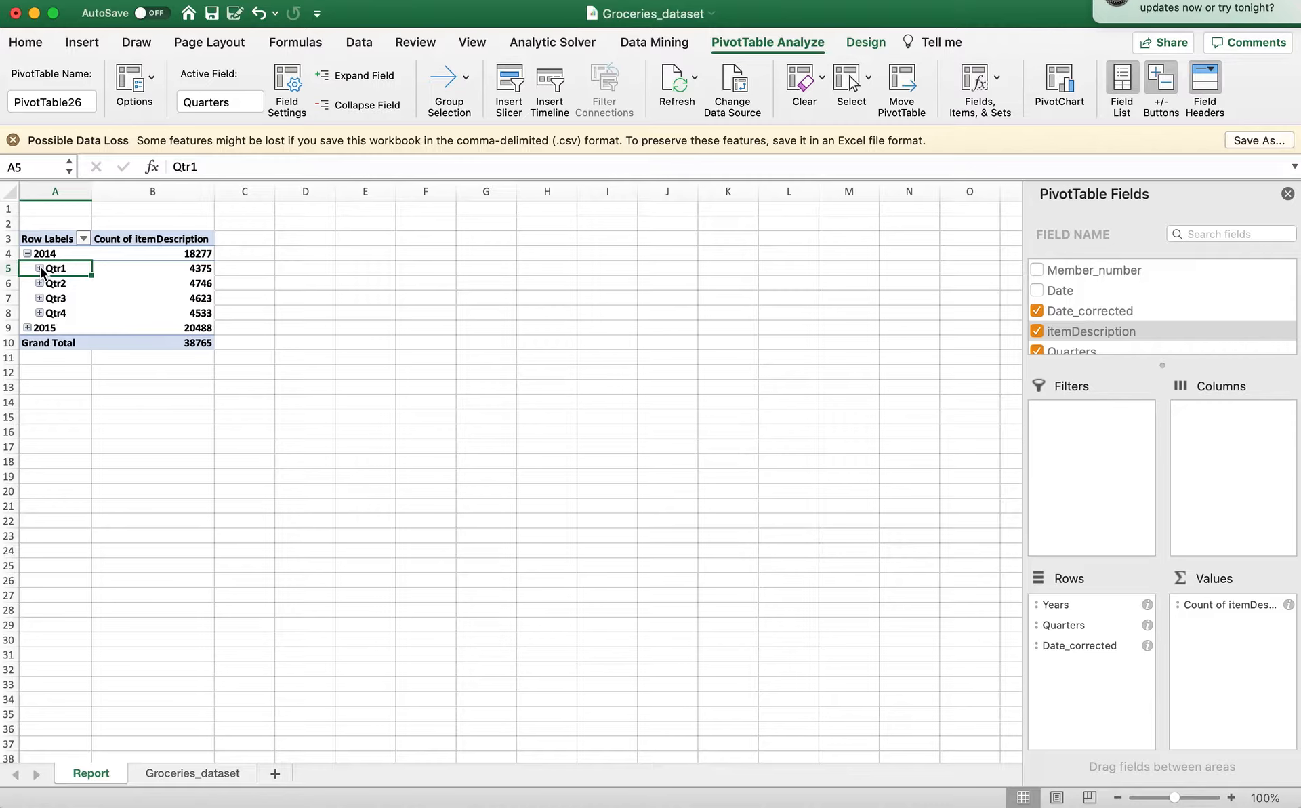
click(27, 328)
click(36, 343)
click(39, 343)
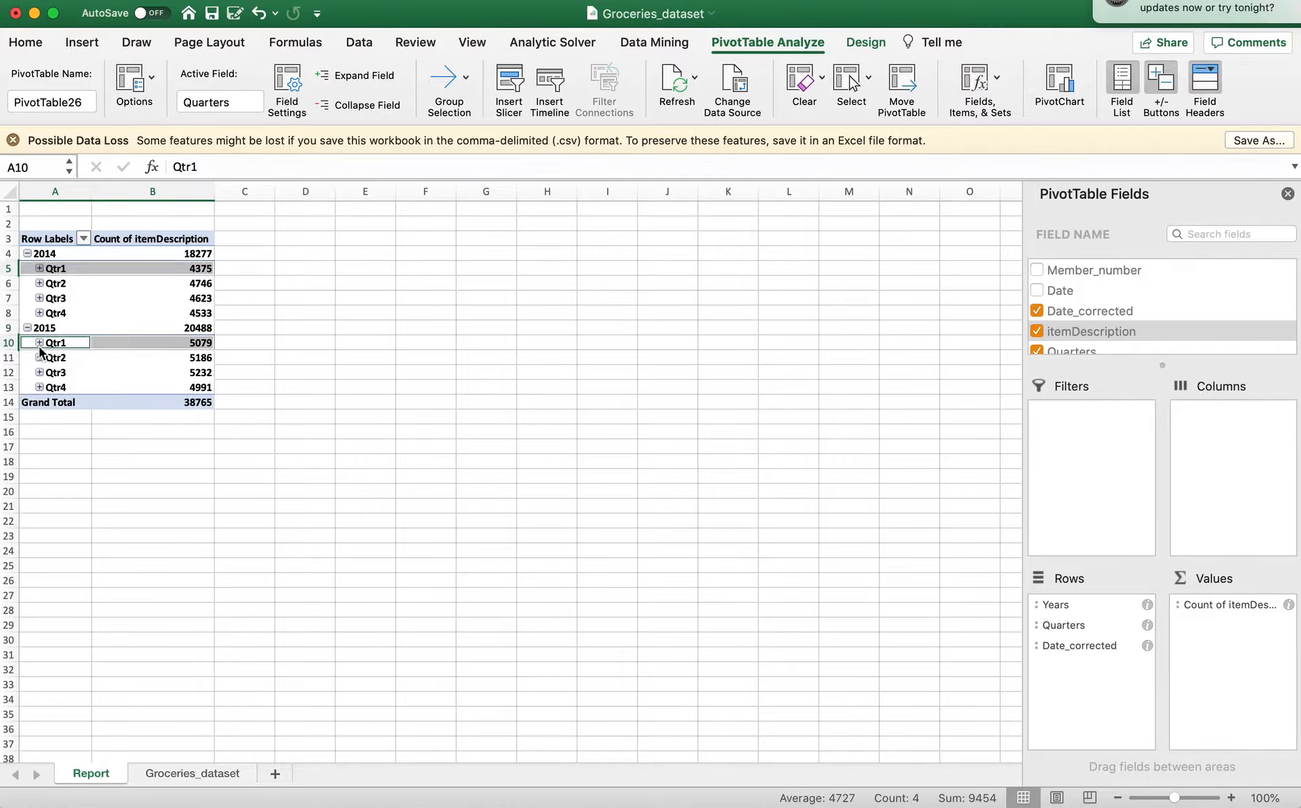
click(40, 343)
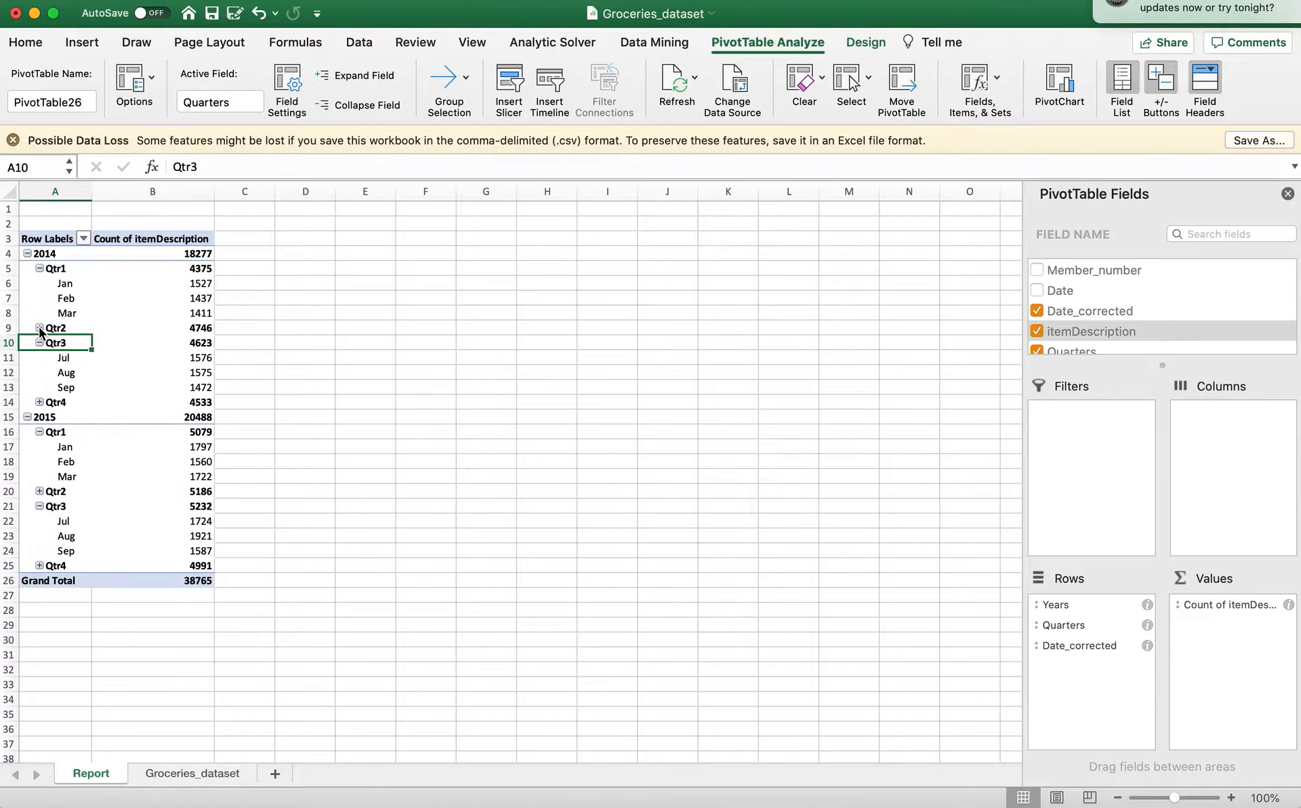
click(39, 328)
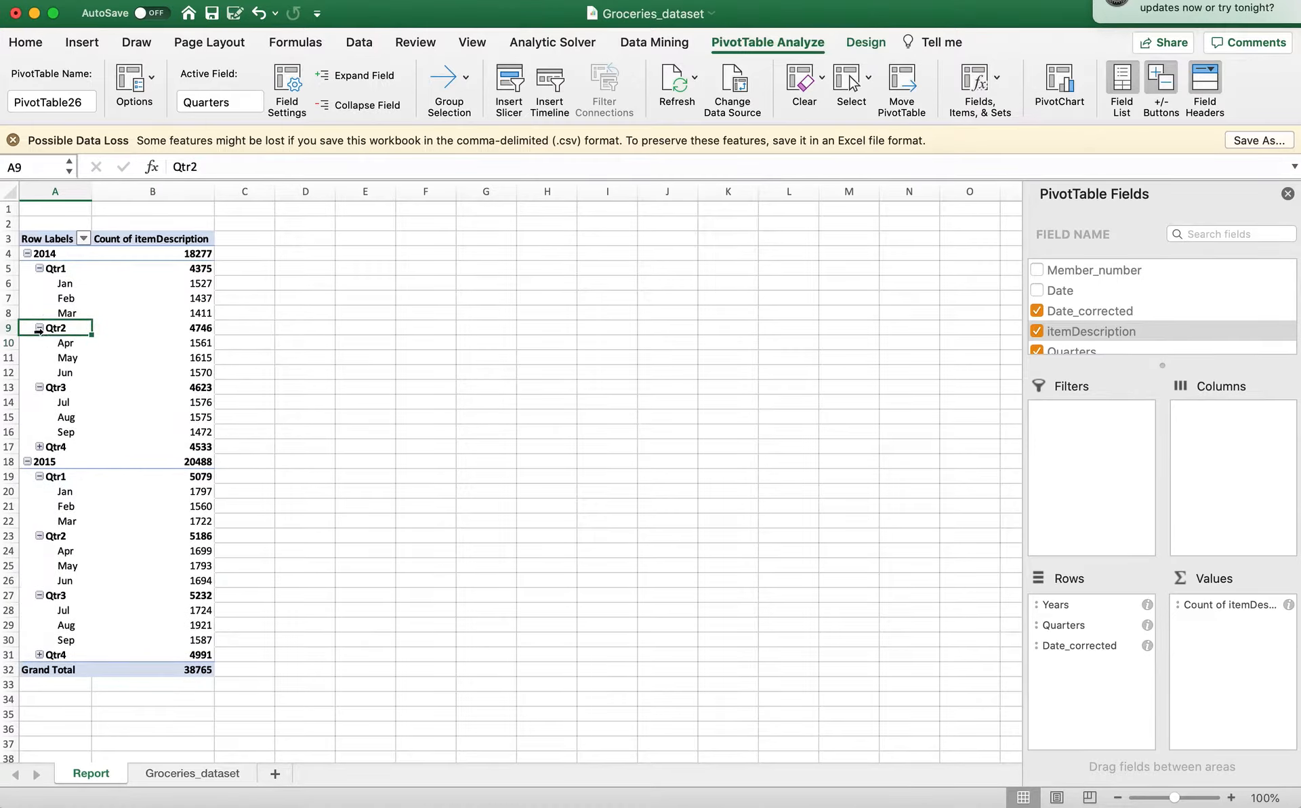
Collapse the first quarter and both the 2014 and 2015 groups in the PivotTable.
click(40, 268)
click(27, 254)
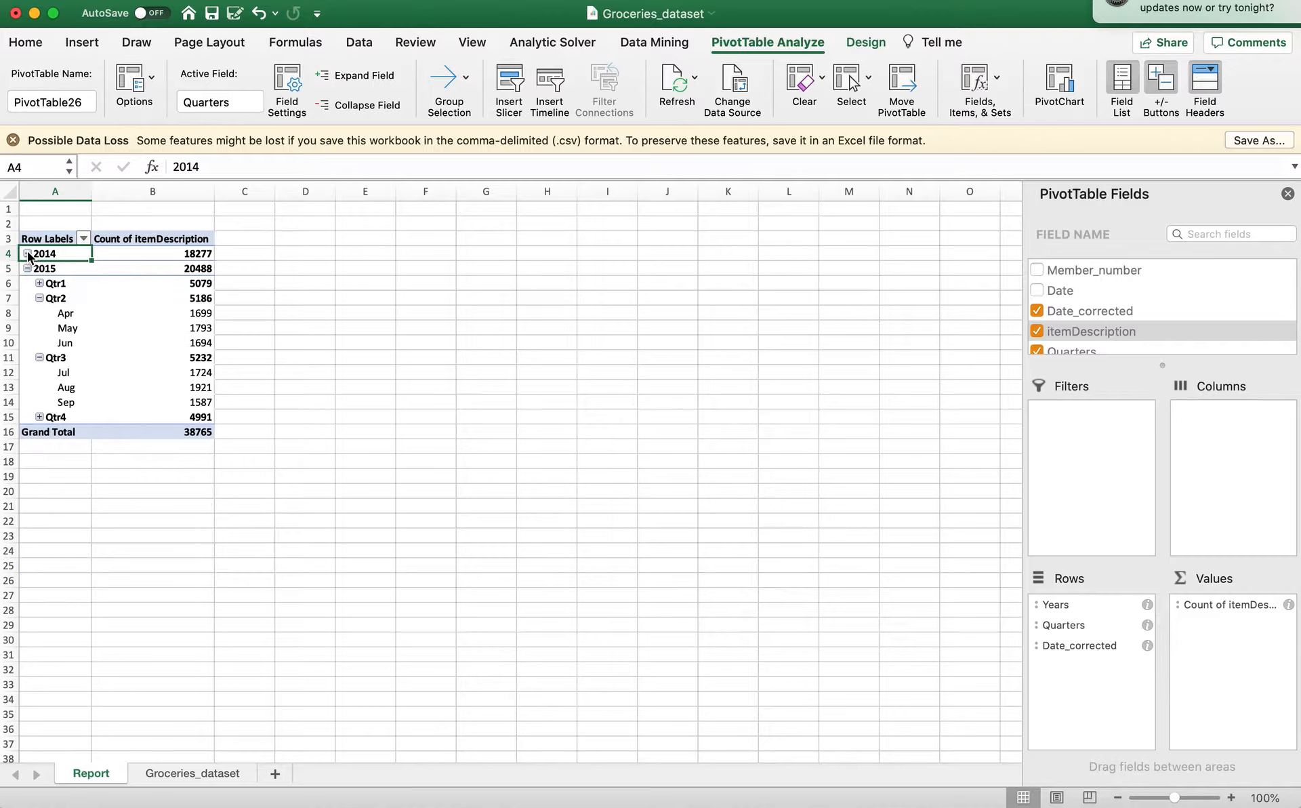
click(27, 269)
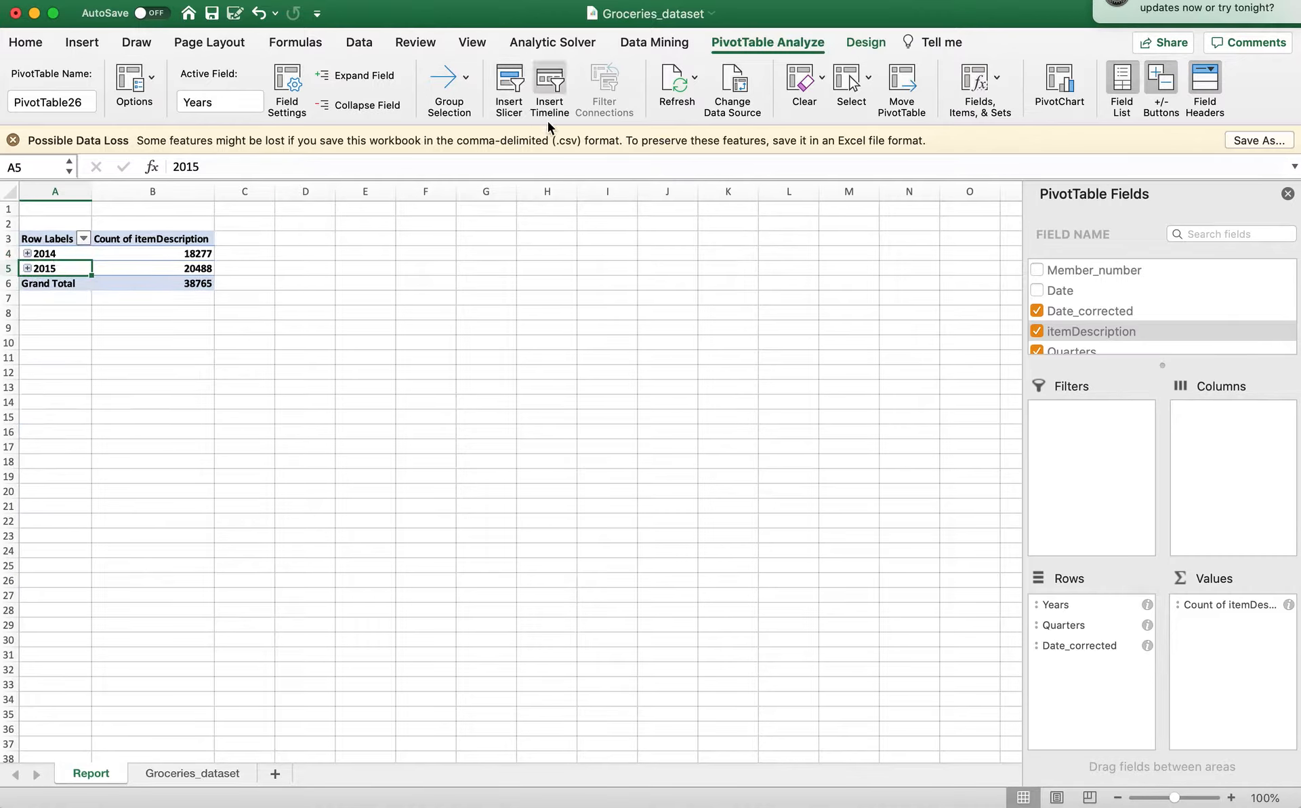
Ungroup the date row labels so the PivotTable lists counts for each individual Date_corrected value.
click(465, 83)
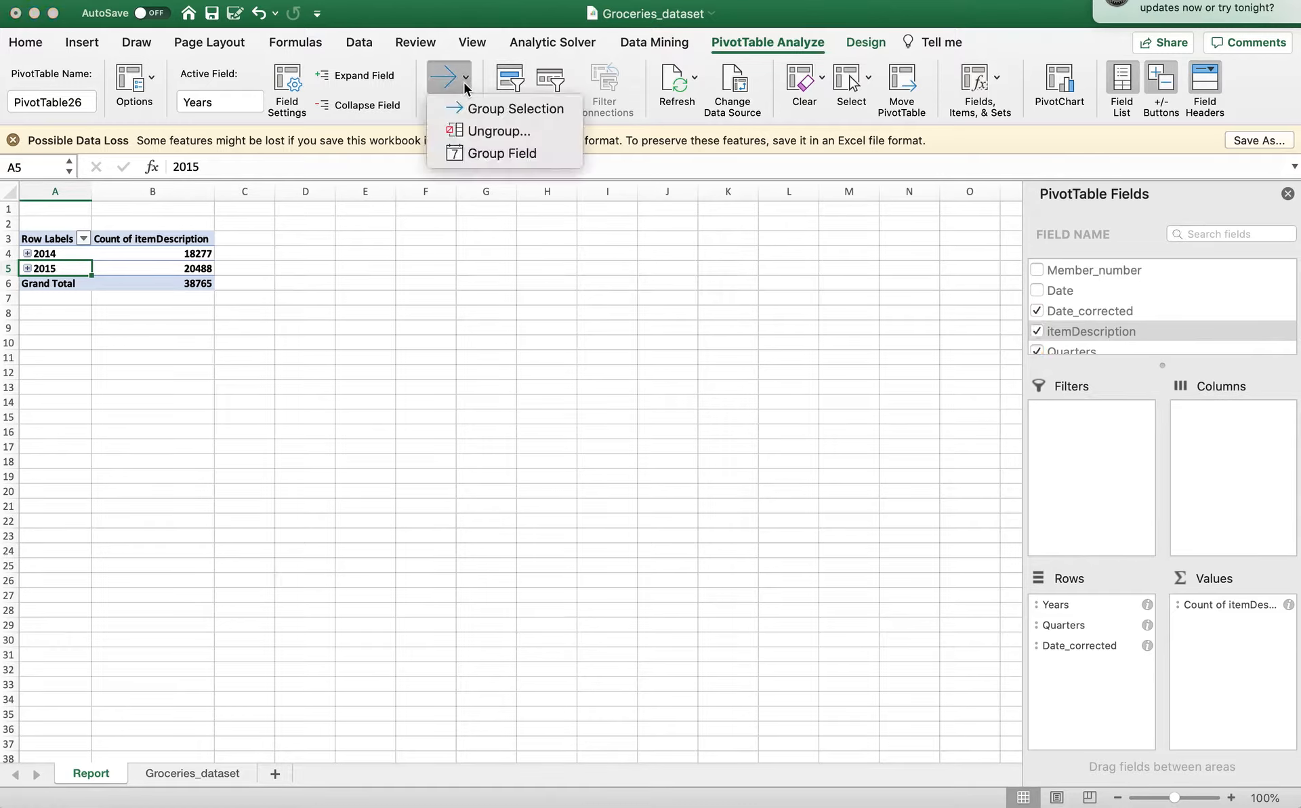
click(469, 130)
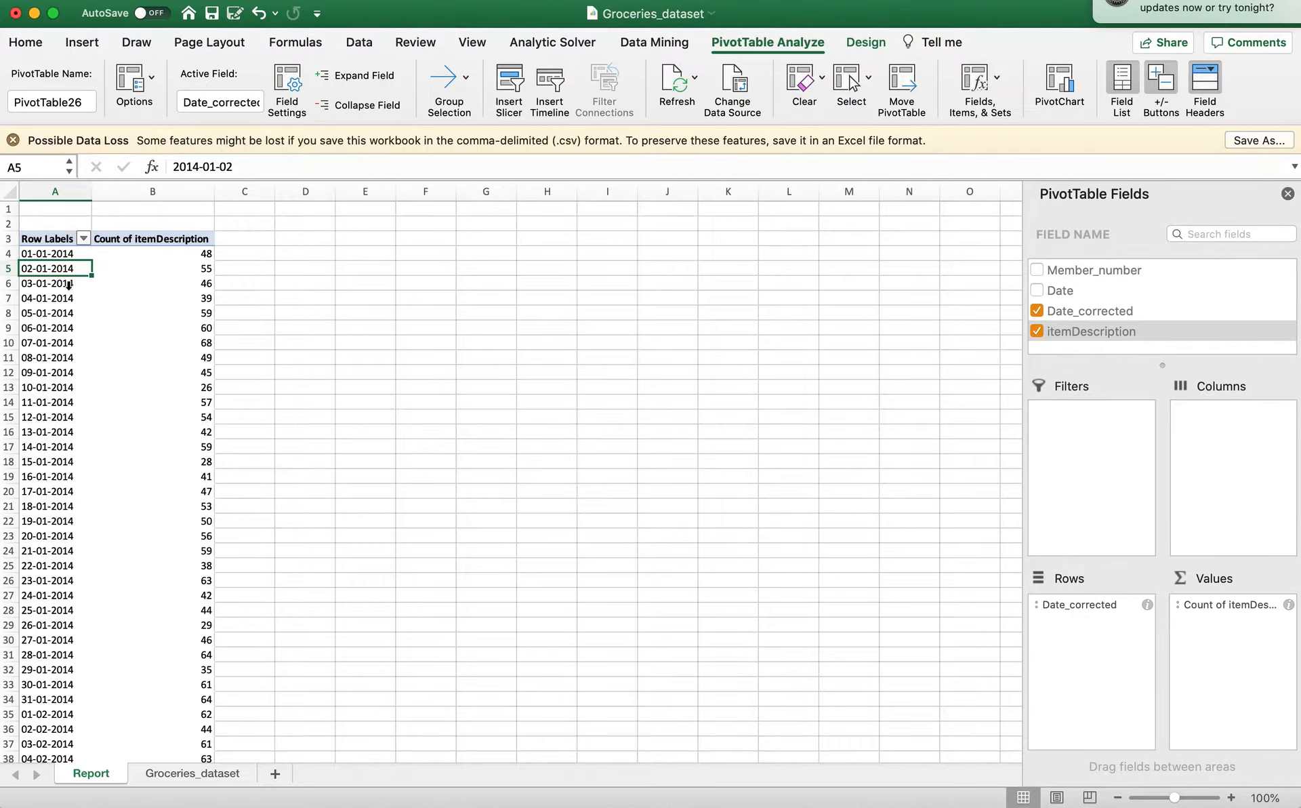
scroll(46, 539, down, 5)
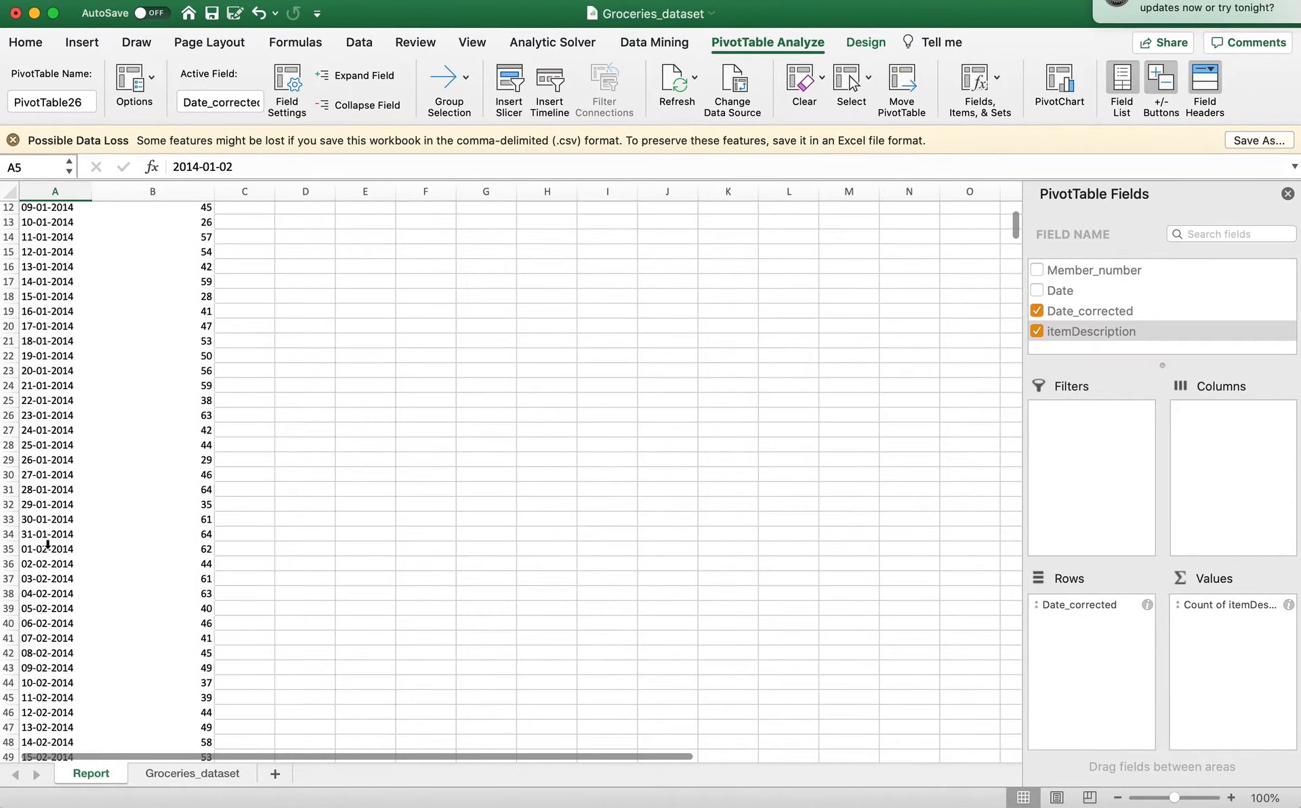
scroll(48, 543, down, 8)
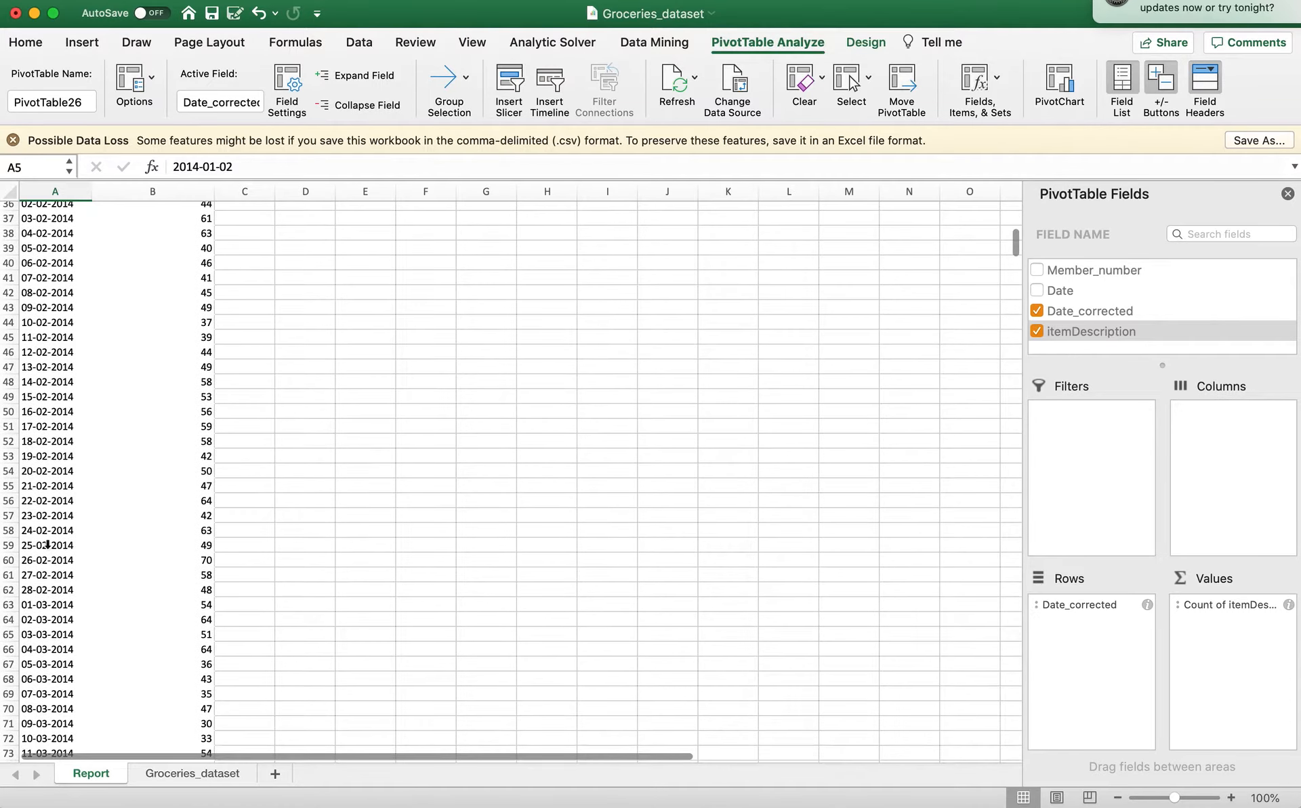
scroll(48, 545, up, 12)
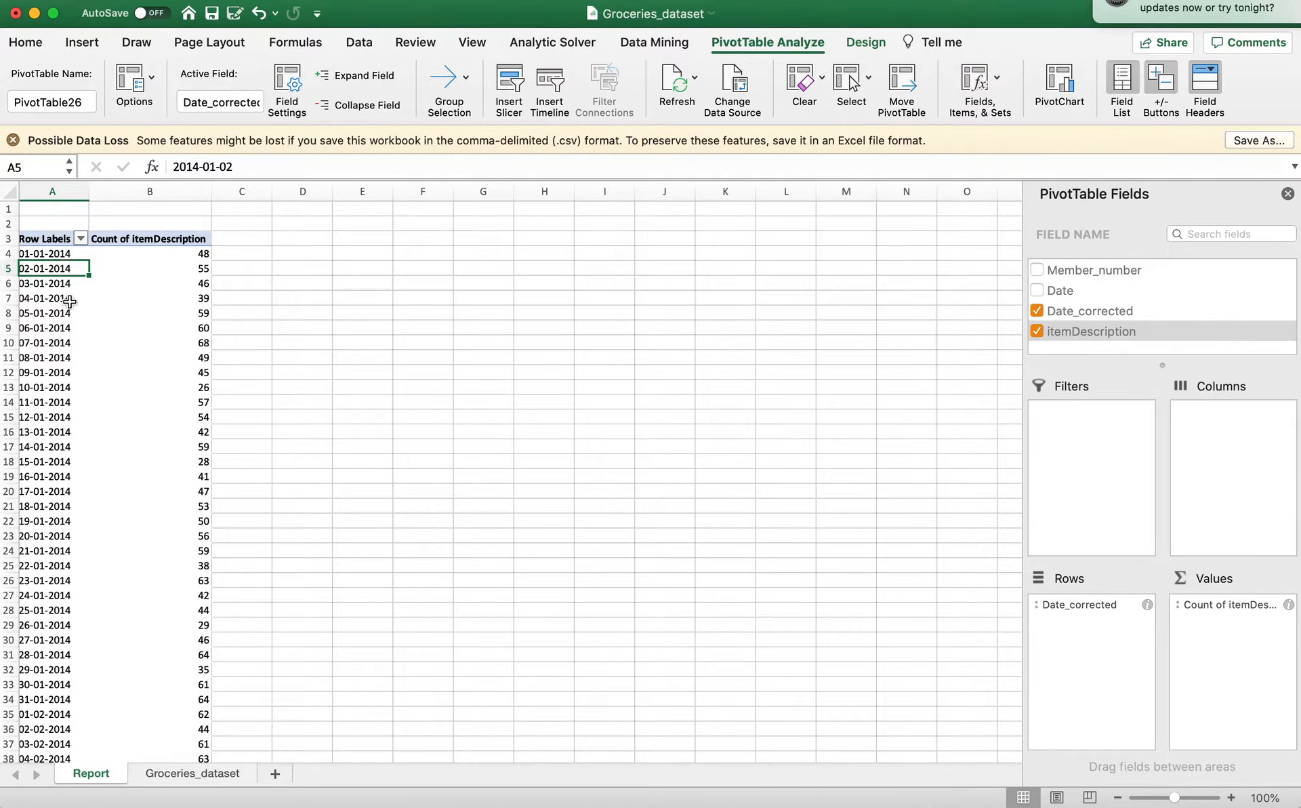
Insert a 2-D Line chart from the PivotTable's daily item counts.
click(145, 253)
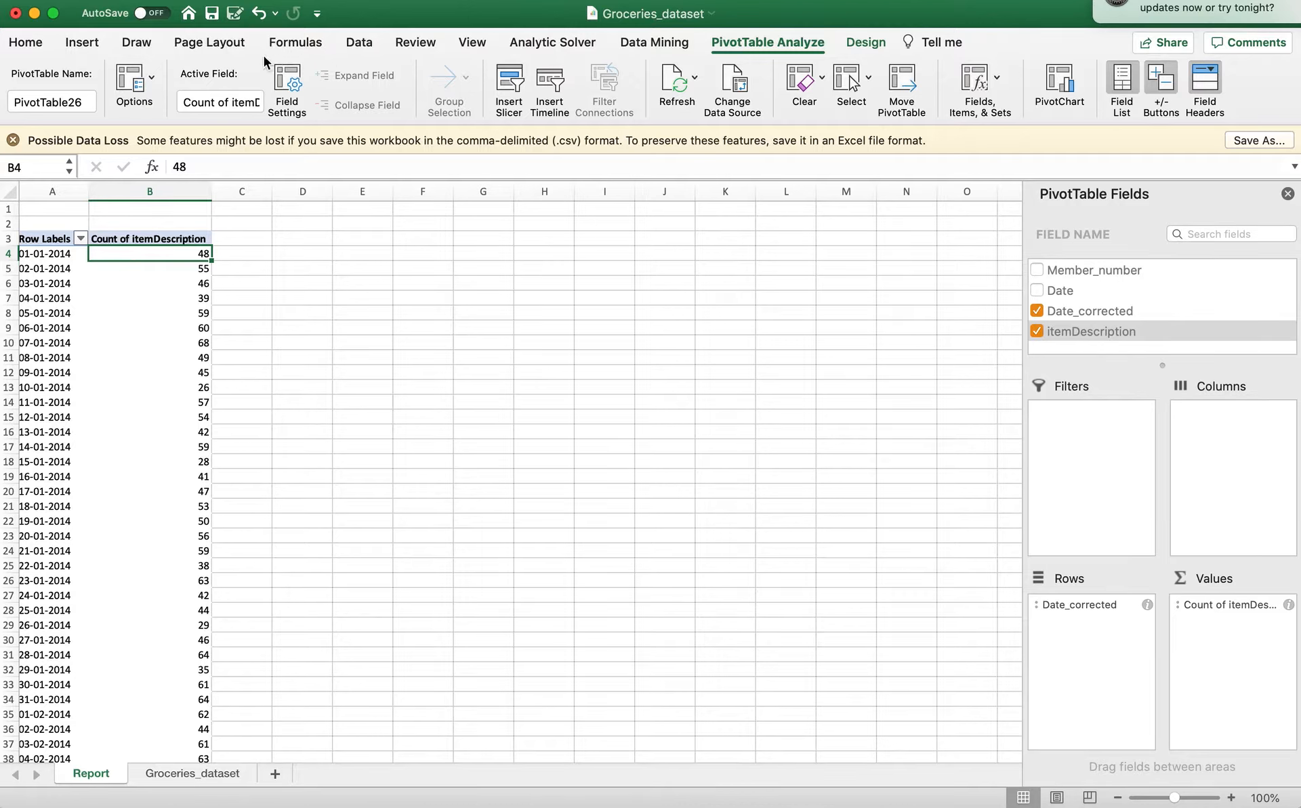
click(75, 46)
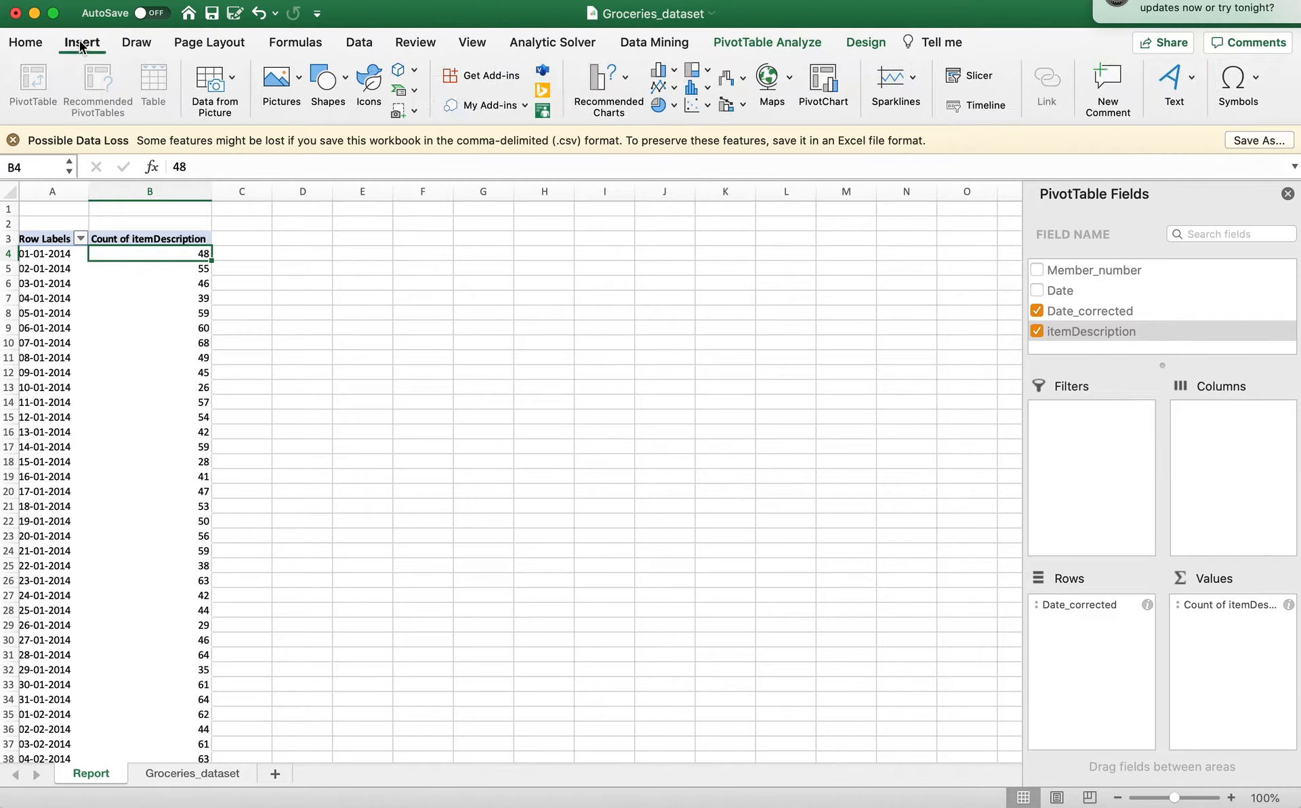
click(673, 87)
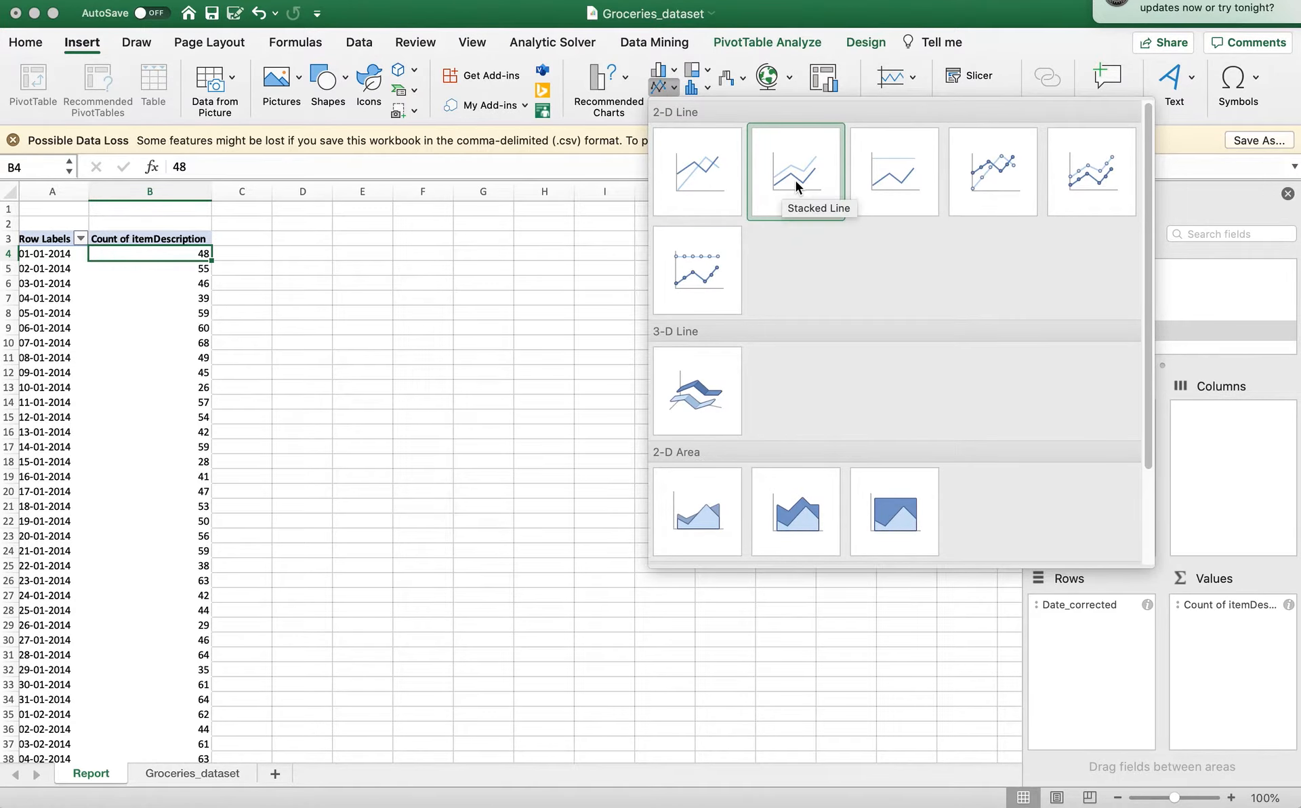
click(721, 193)
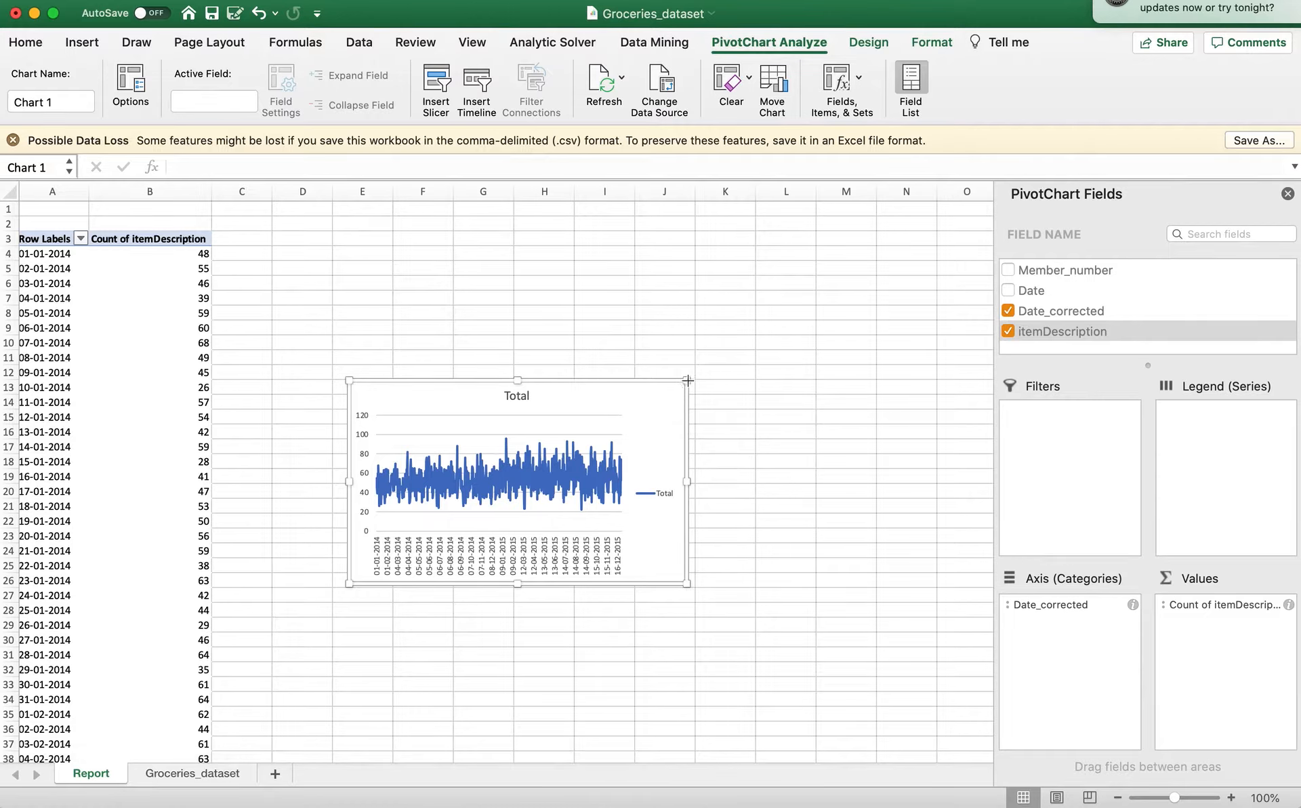
Enlarge the line chart so it spans about columns C to O and rows 3 to 36.
drag(687, 380, 919, 225)
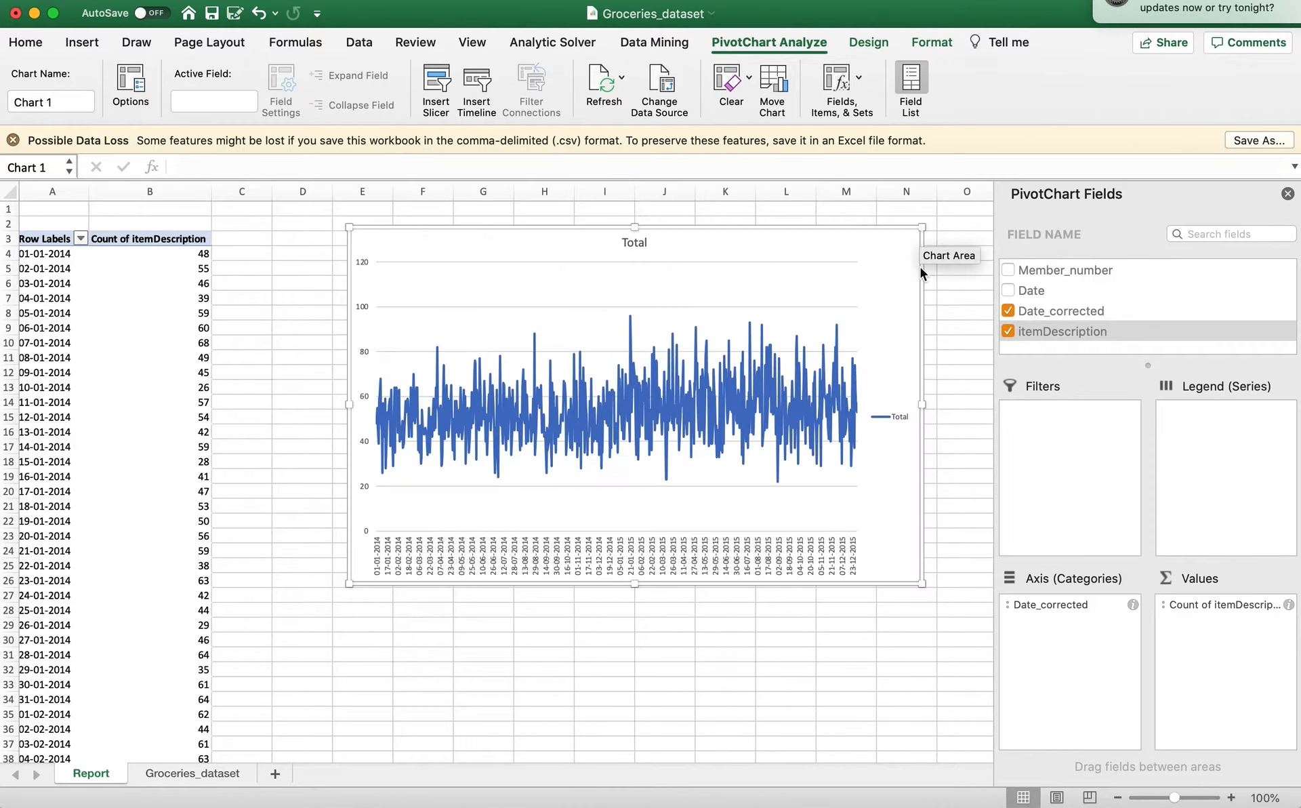
drag(923, 584, 954, 677)
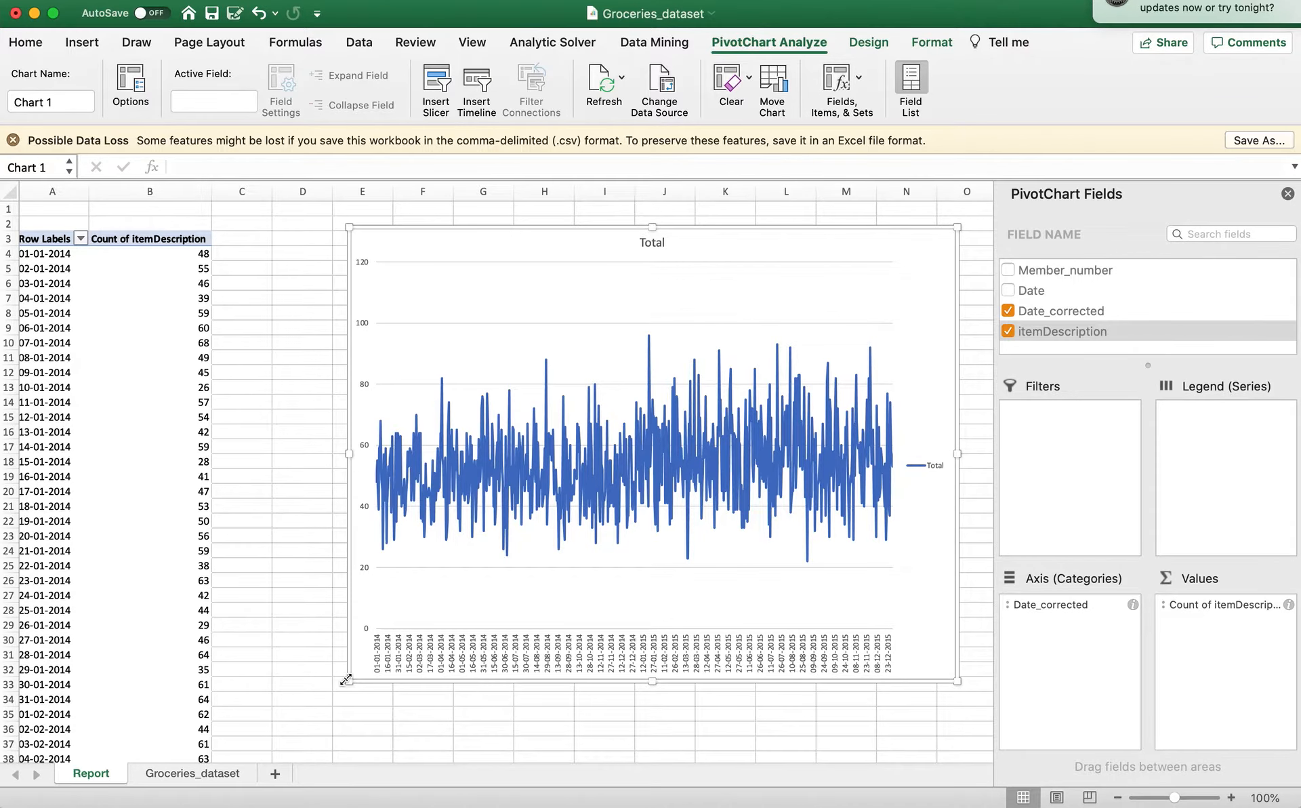
drag(348, 681, 239, 717)
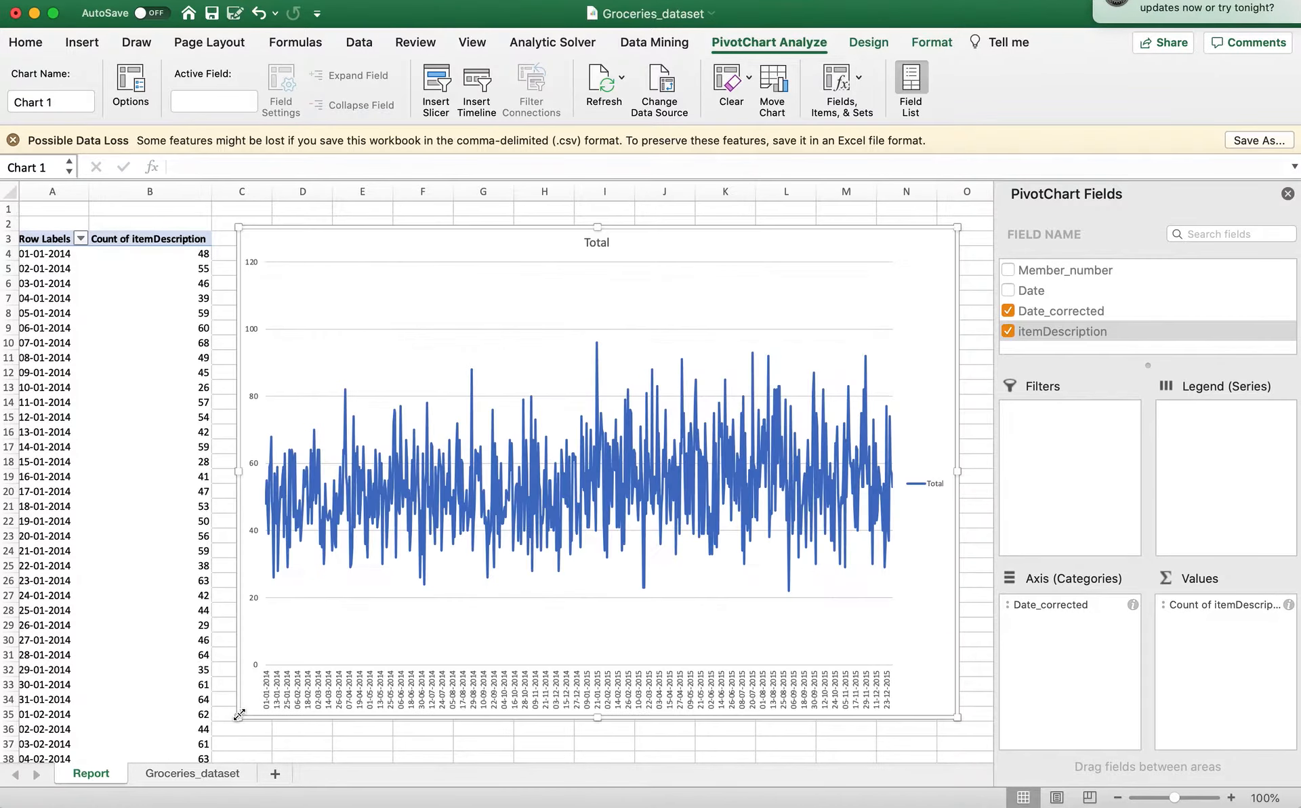
drag(960, 719, 986, 742)
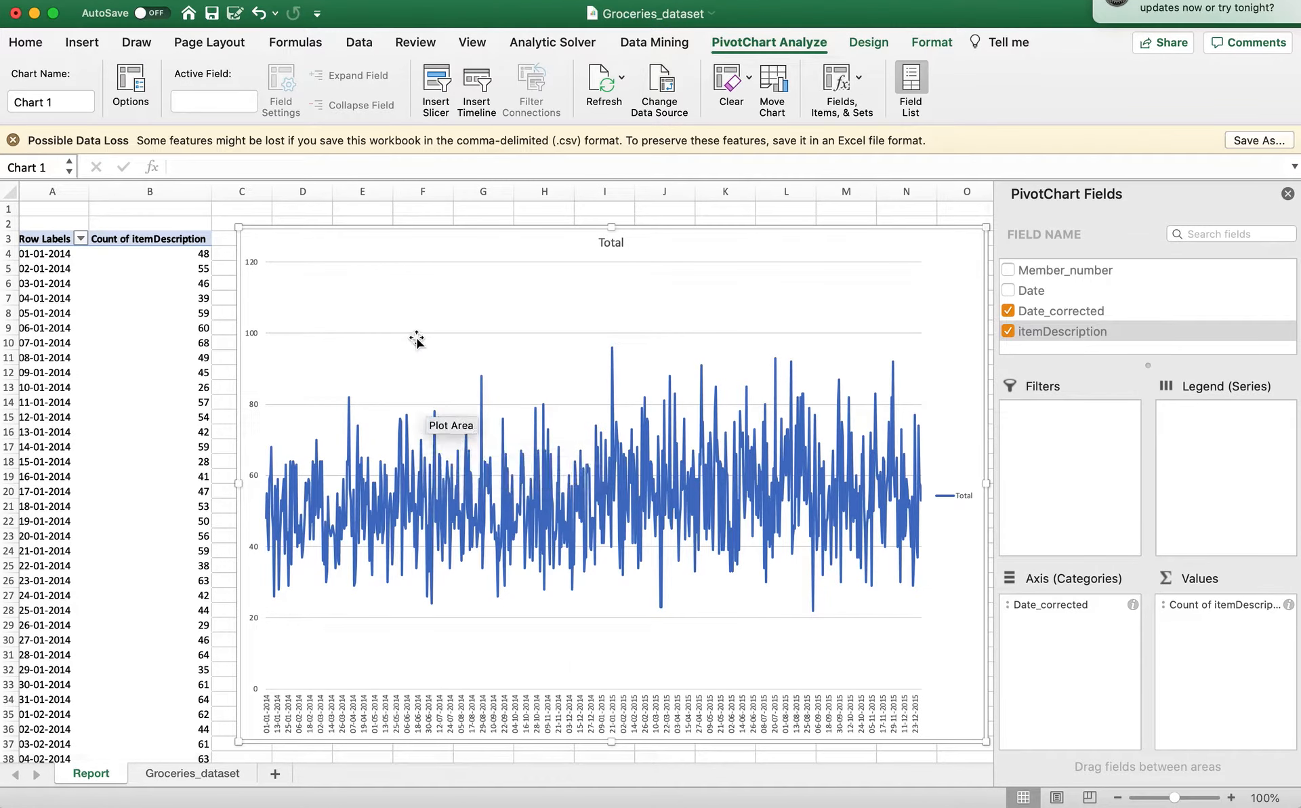
Delete the Total legend from the line chart.
click(608, 244)
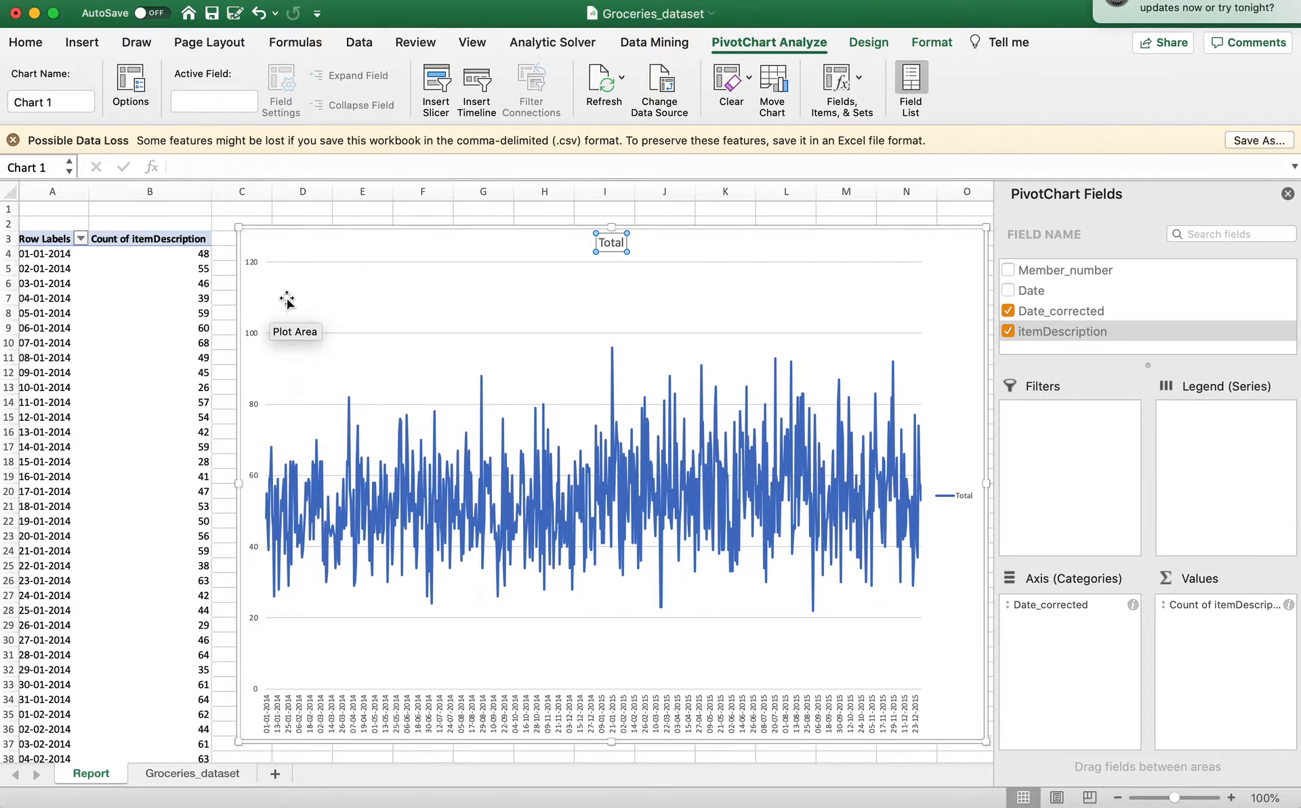
click(956, 497)
key(Delete)
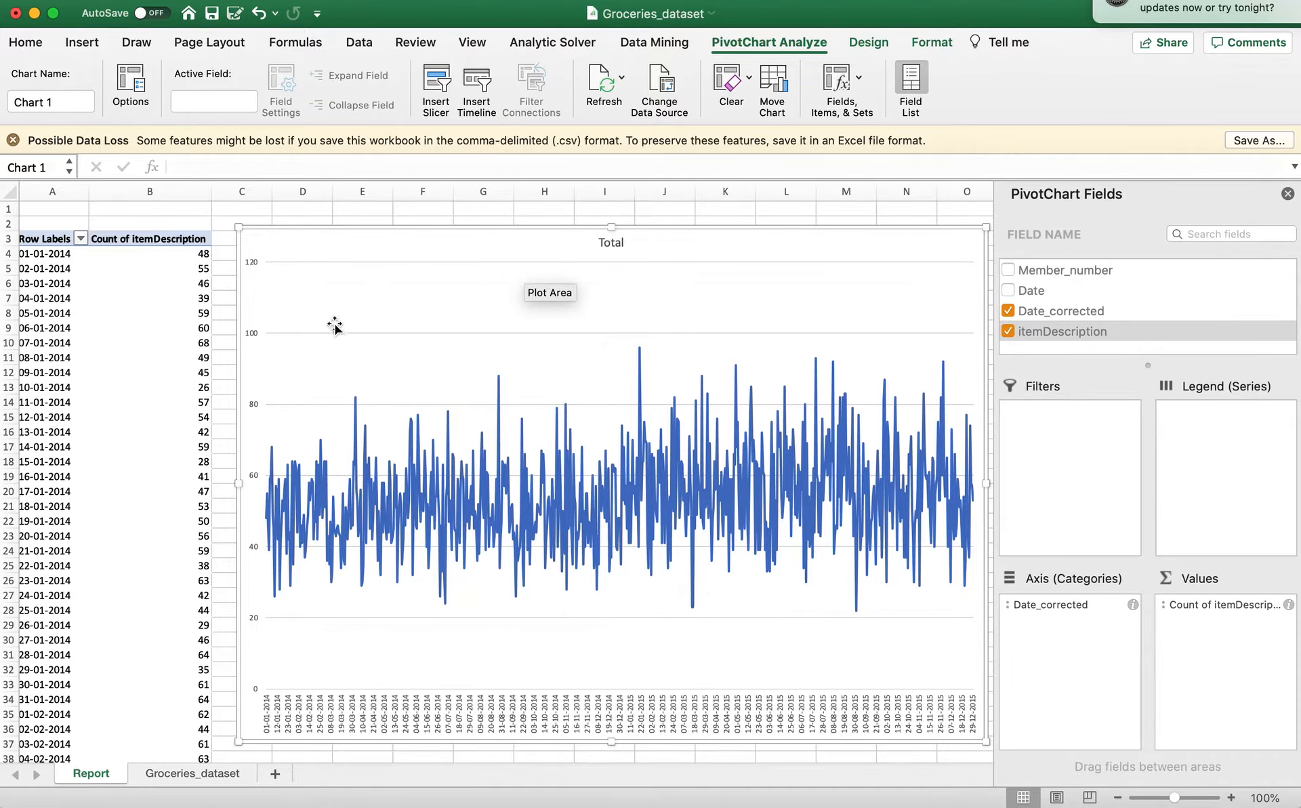
Examine the chart type choices, the plot area's fill, border and effects options, and the chart area's text options.
right_click(350, 287)
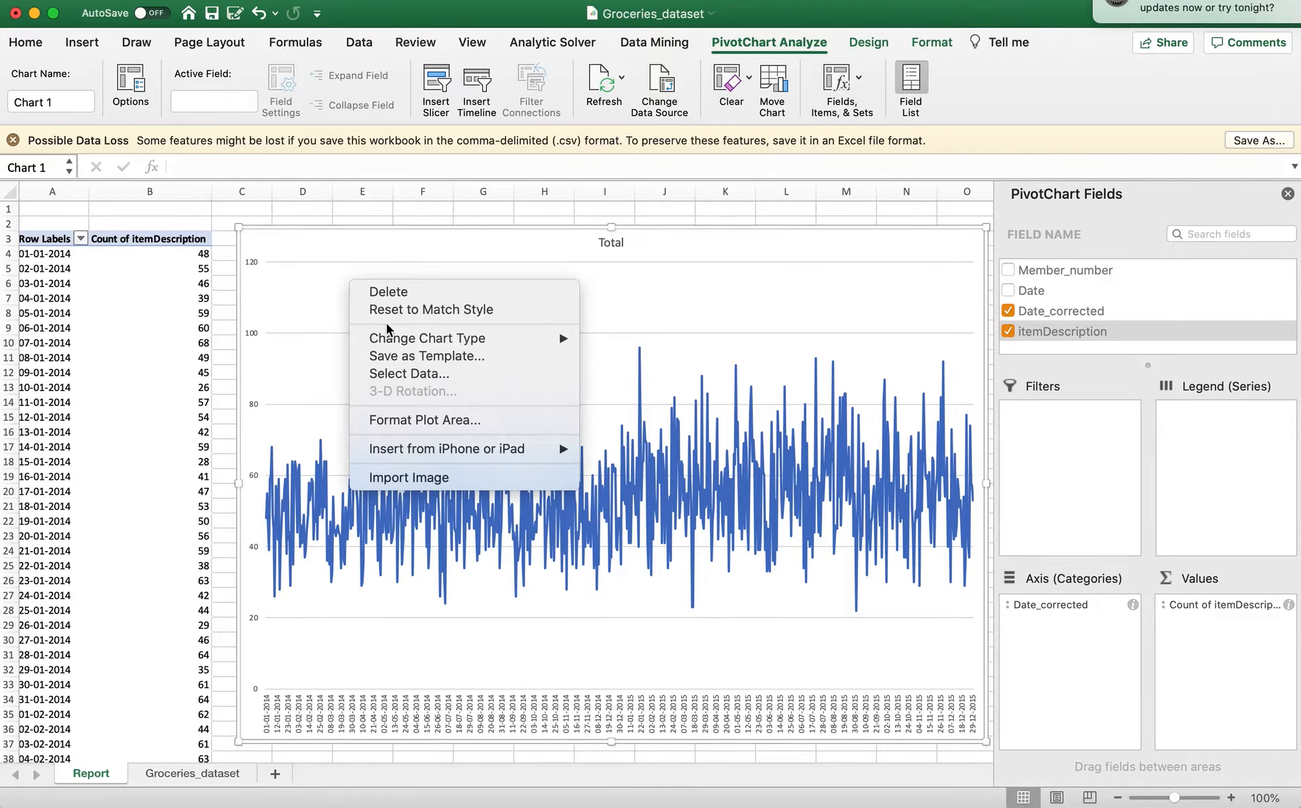
mouse_move(416, 339)
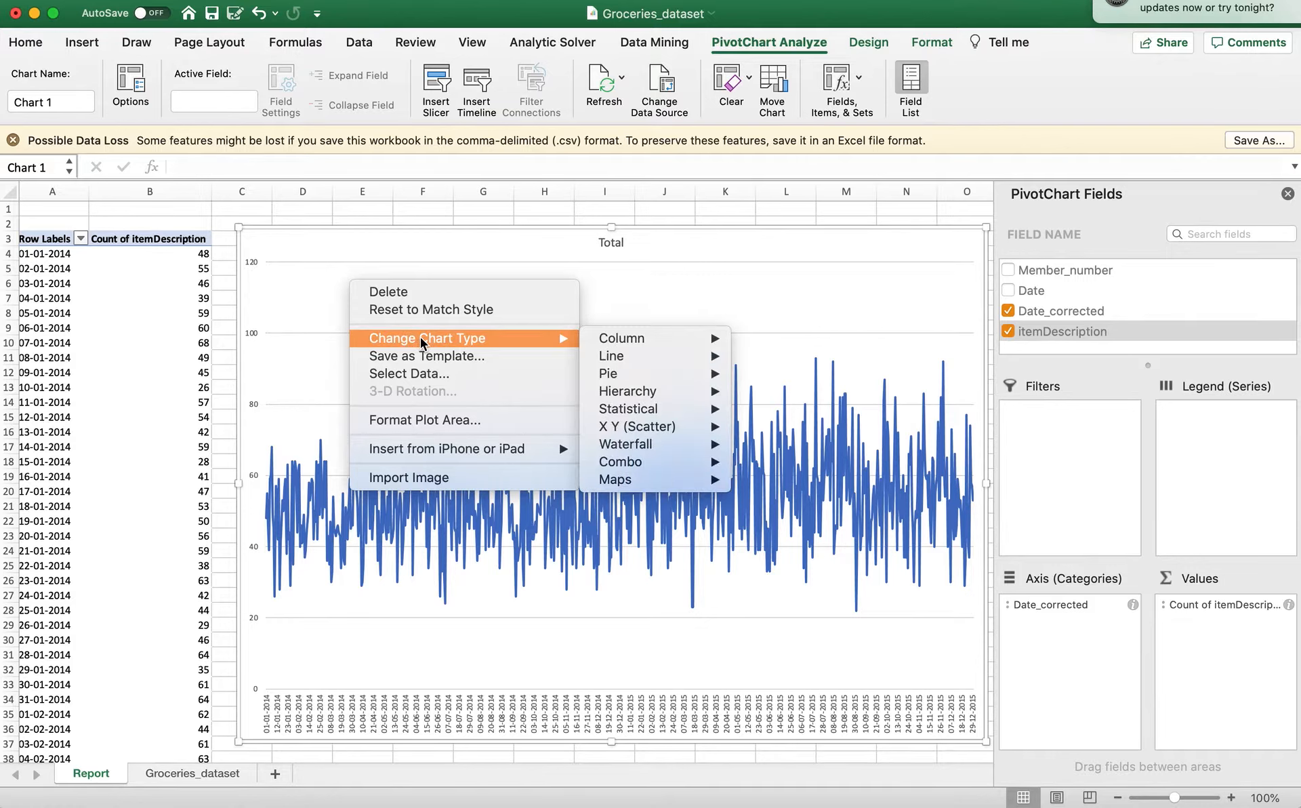
mouse_move(657, 339)
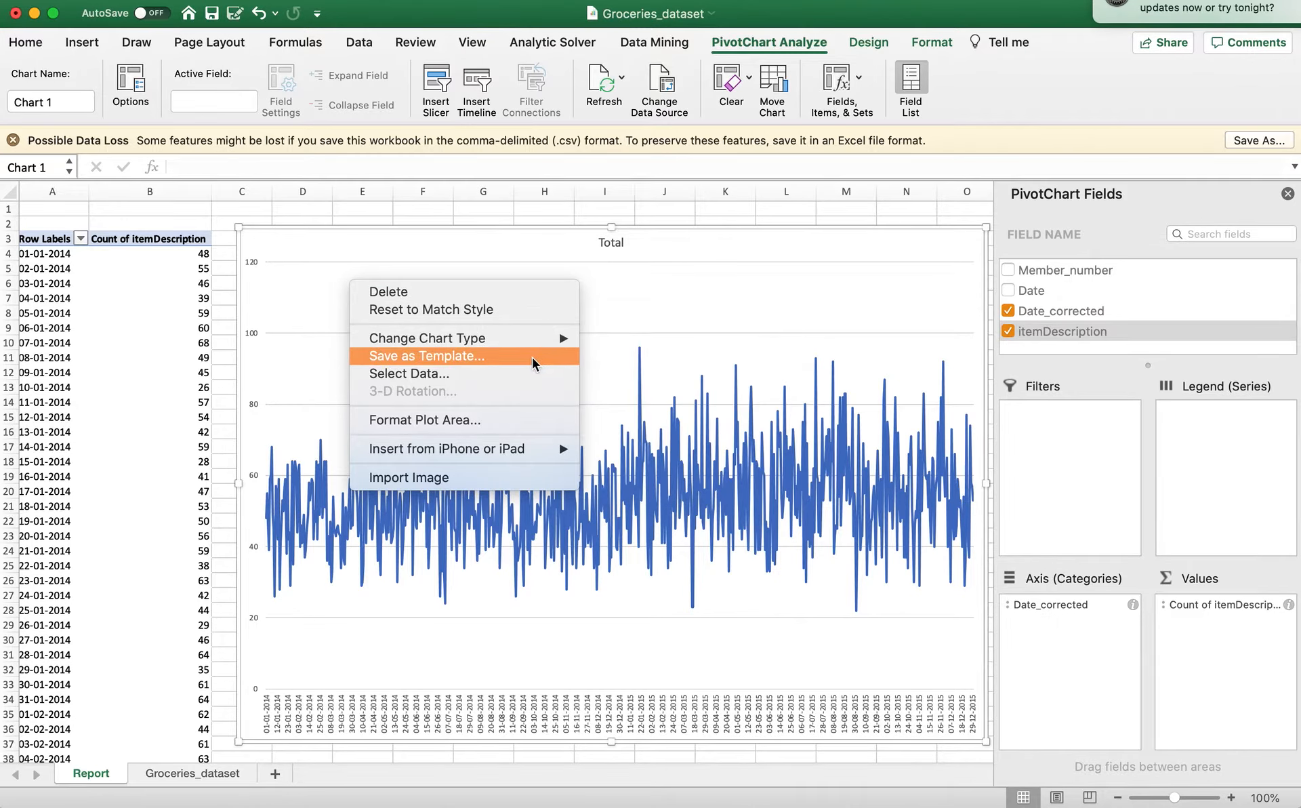
click(503, 420)
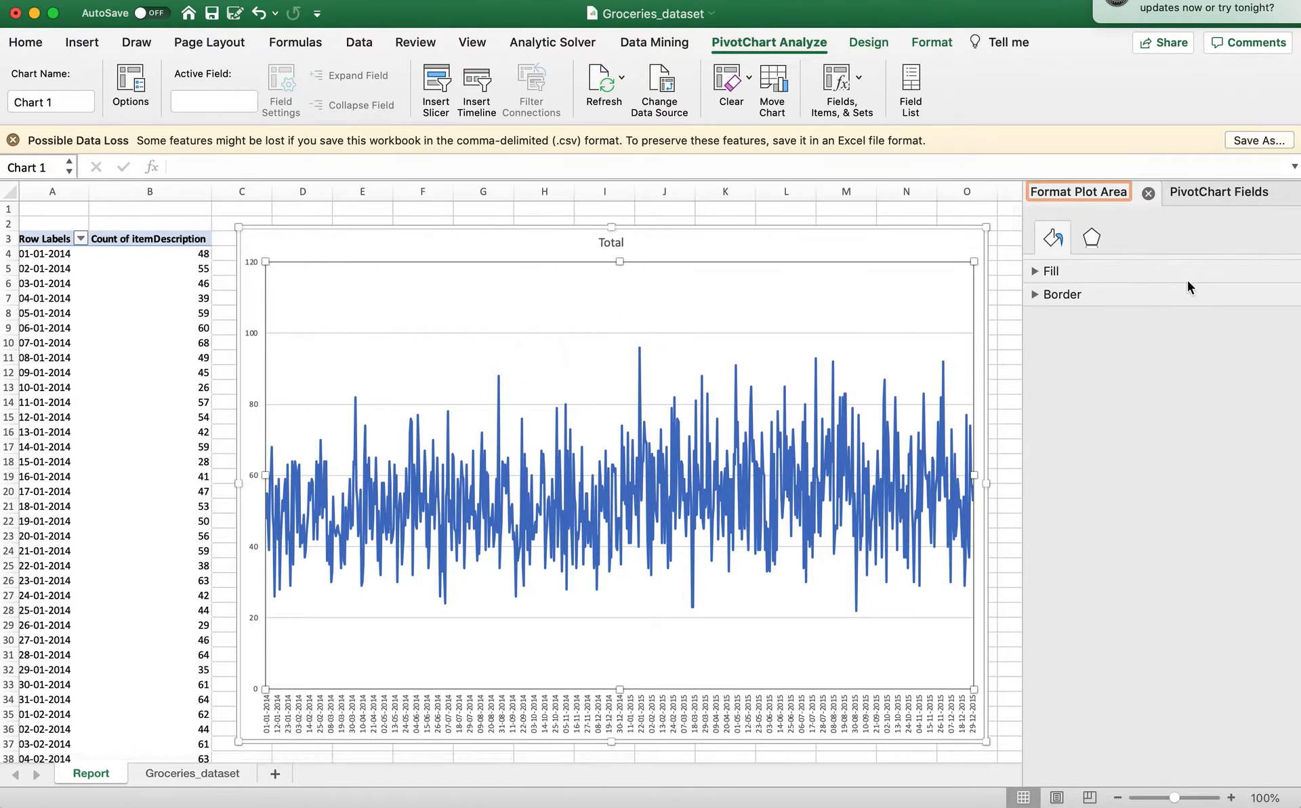
click(1035, 272)
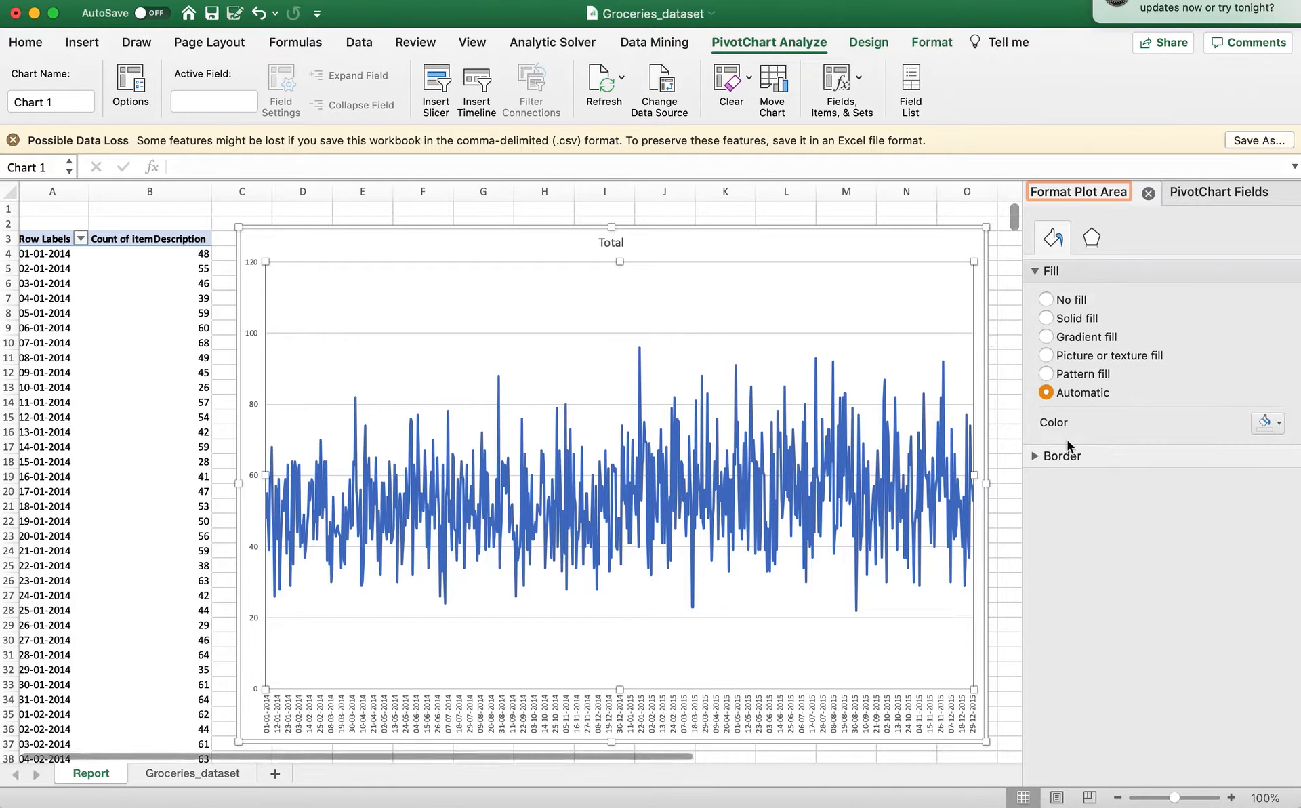
click(1036, 451)
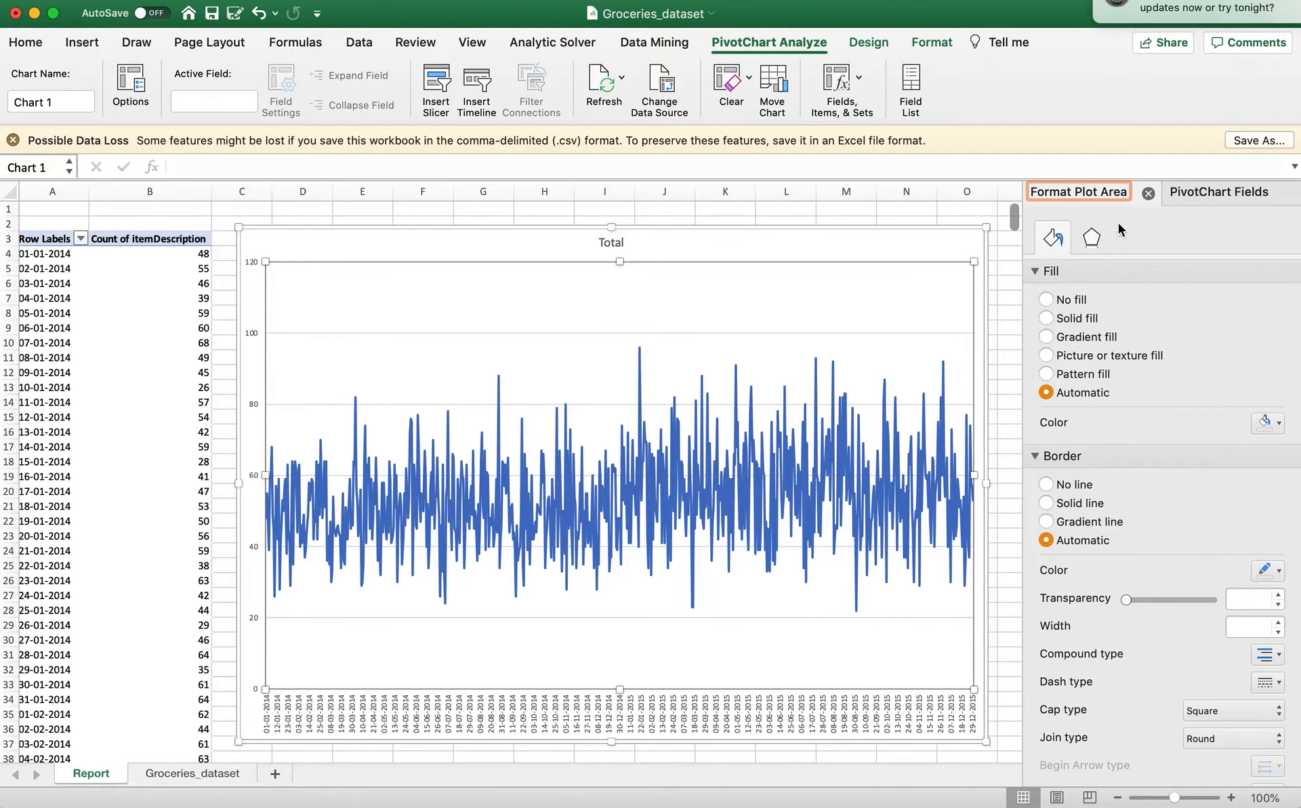
click(1091, 239)
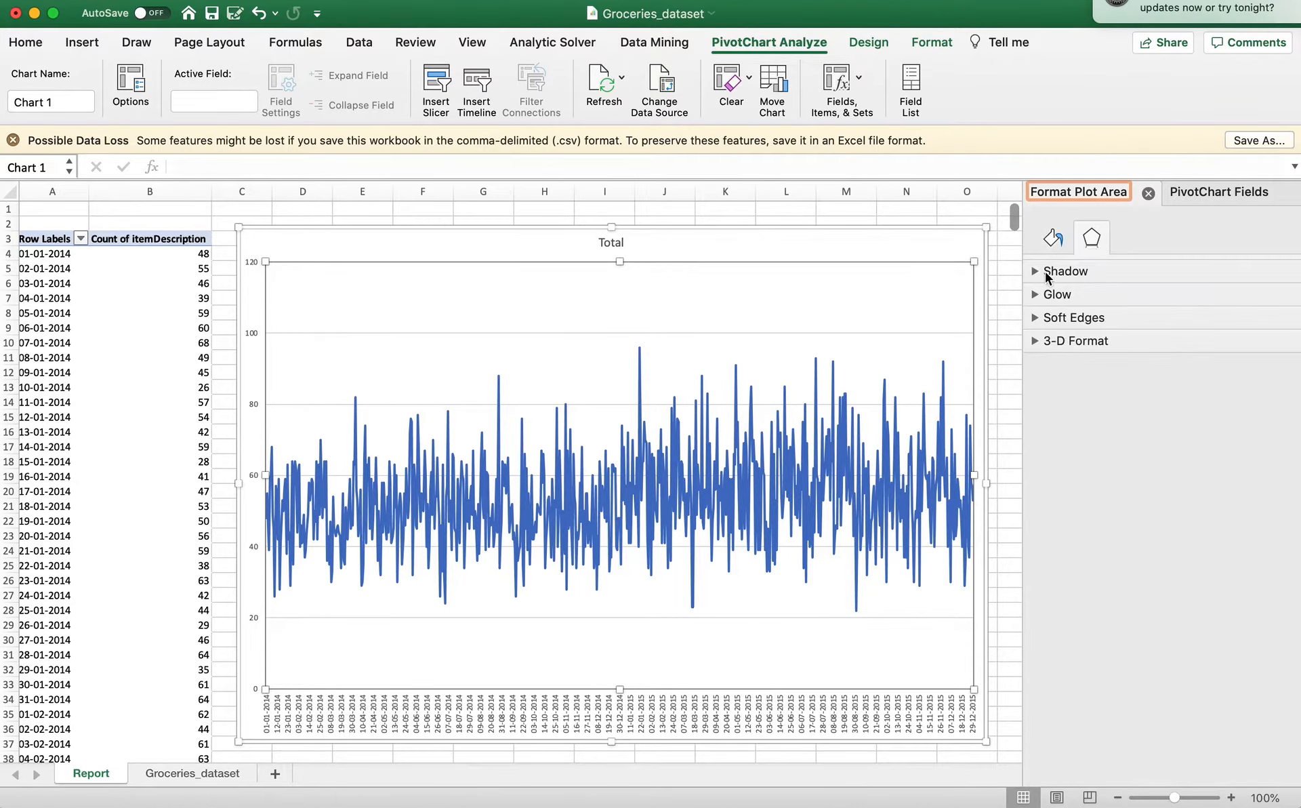
click(1035, 272)
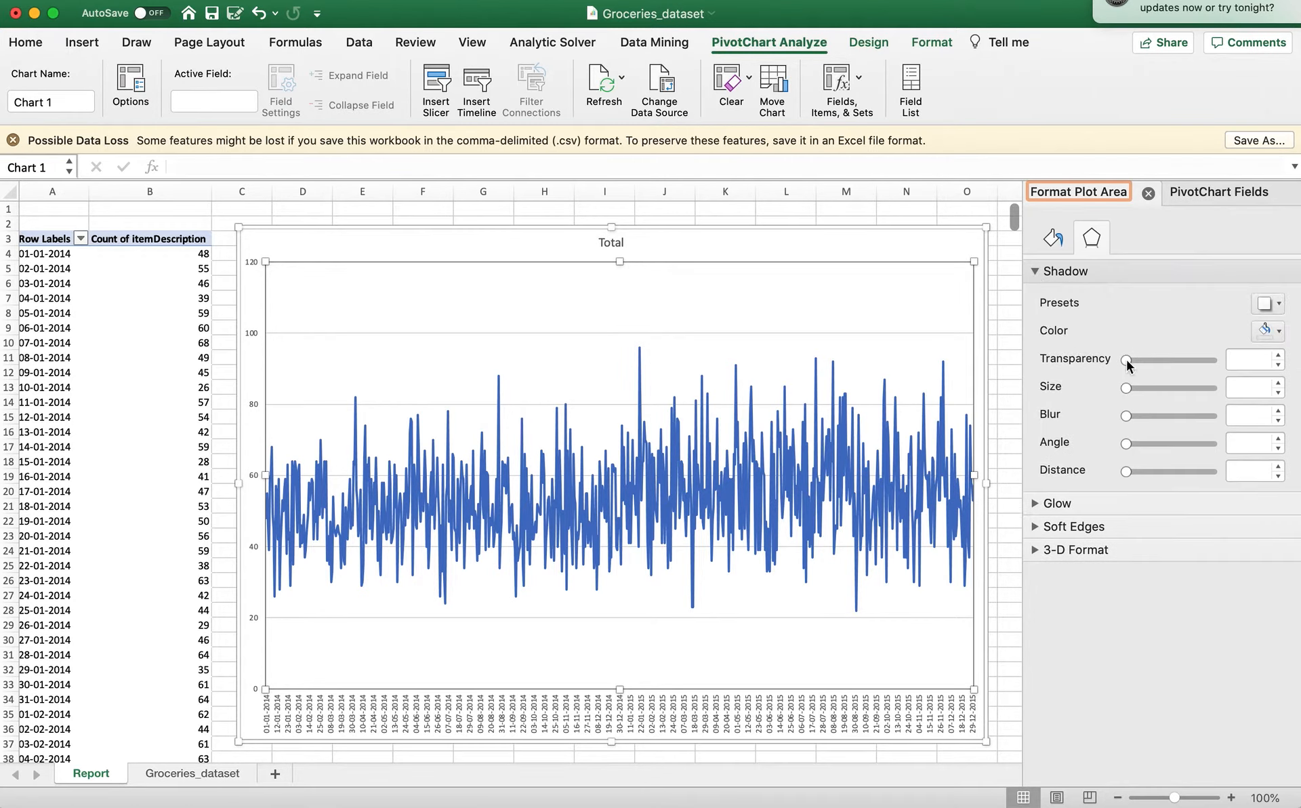
click(1035, 503)
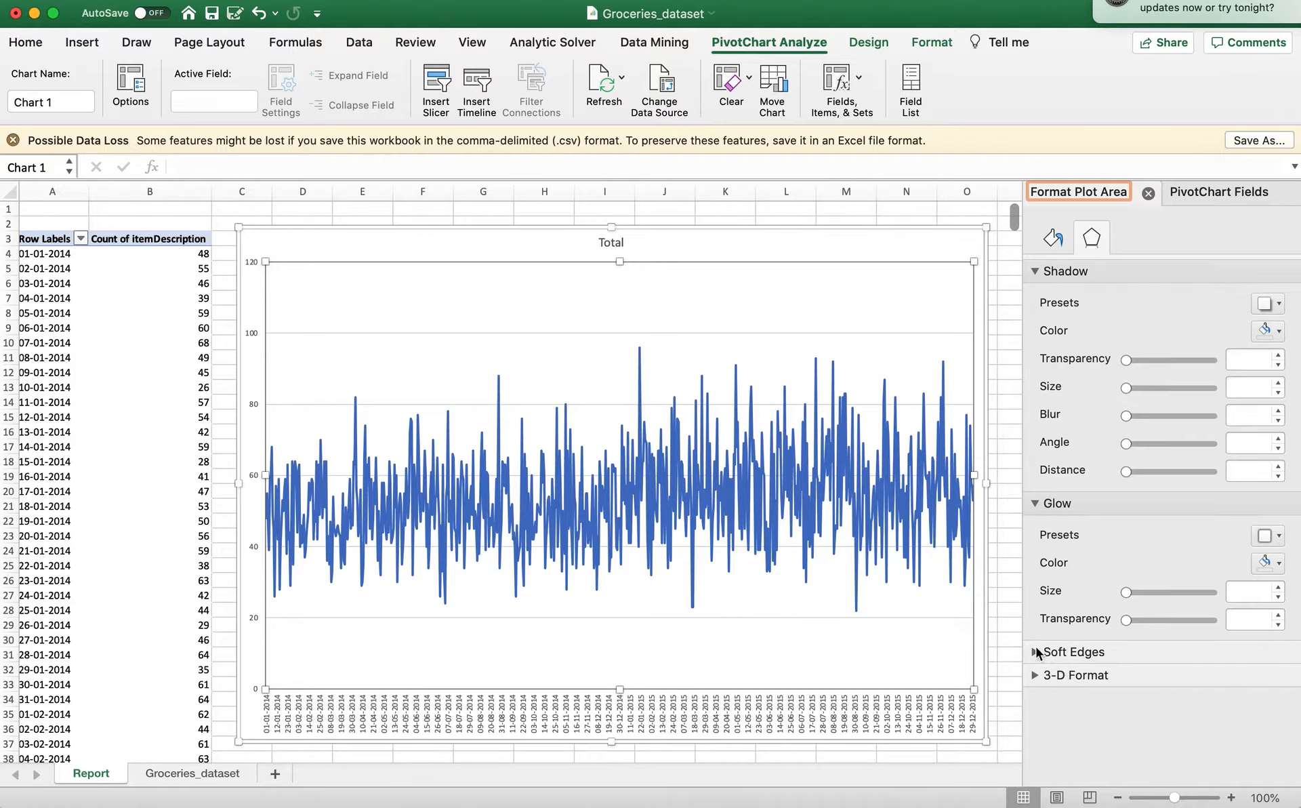
click(1035, 674)
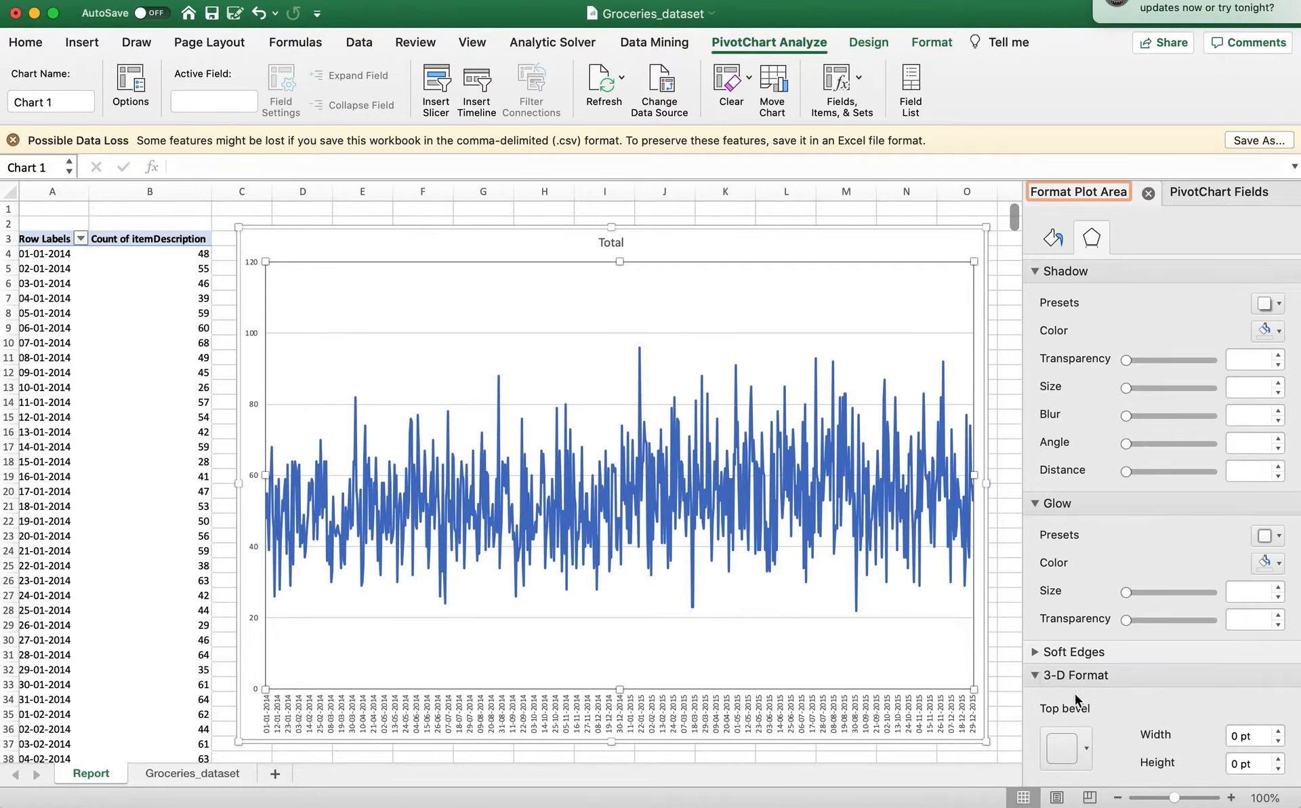
scroll(1075, 694, down, 5)
scroll(1076, 694, up, 2)
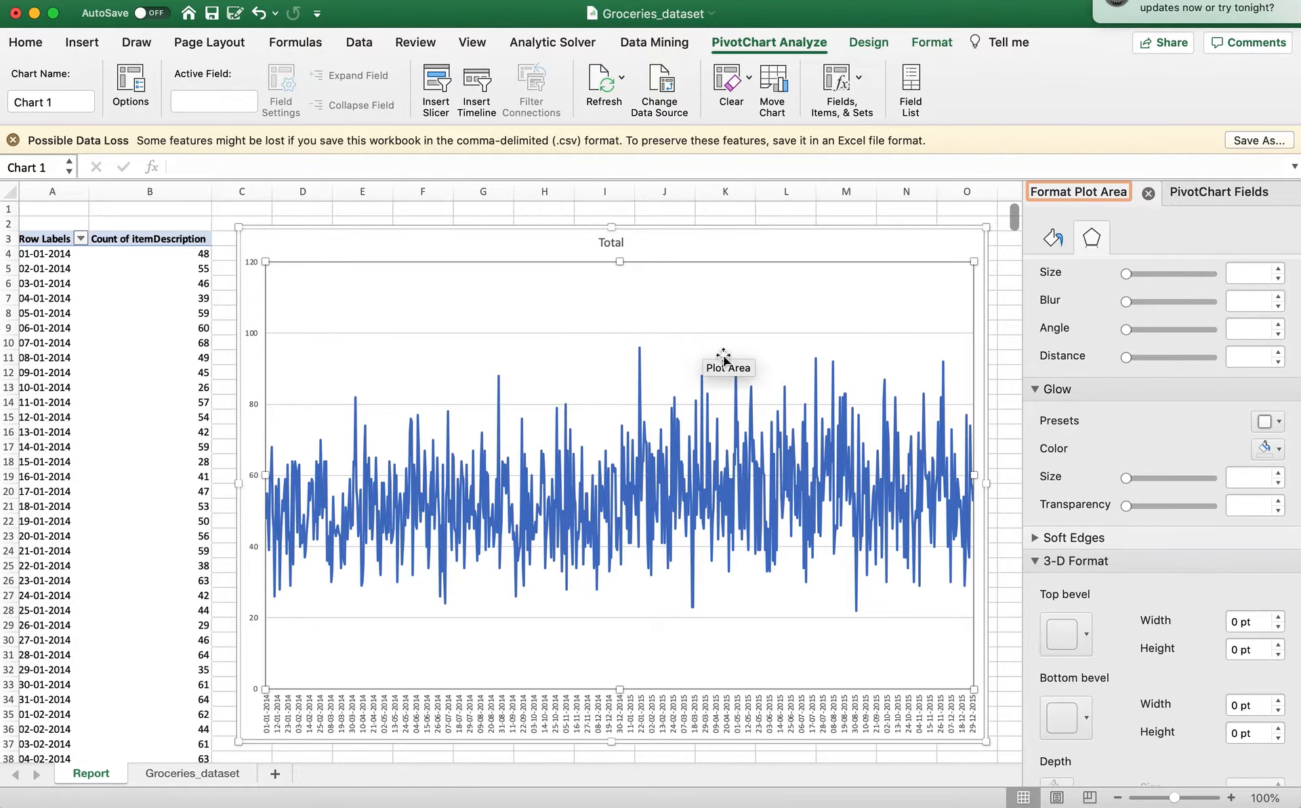
click(787, 256)
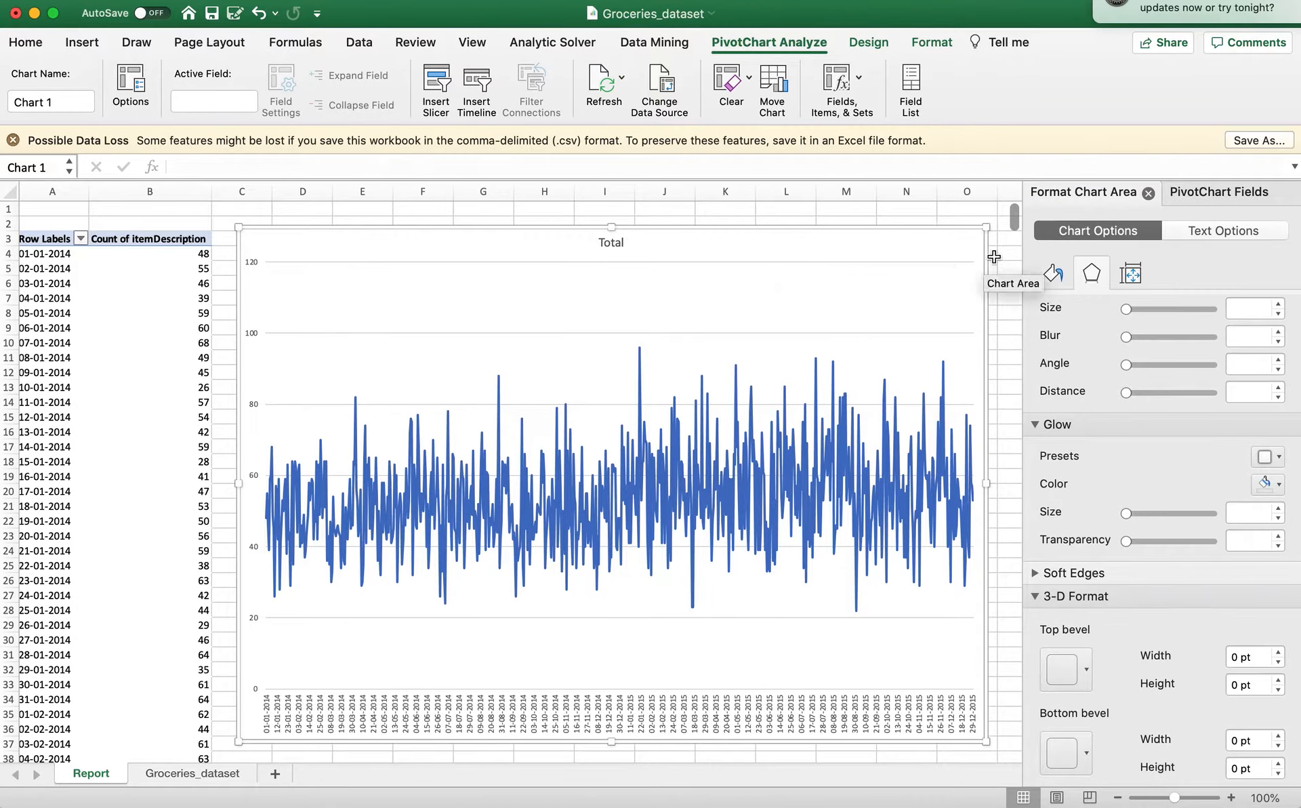
click(1211, 234)
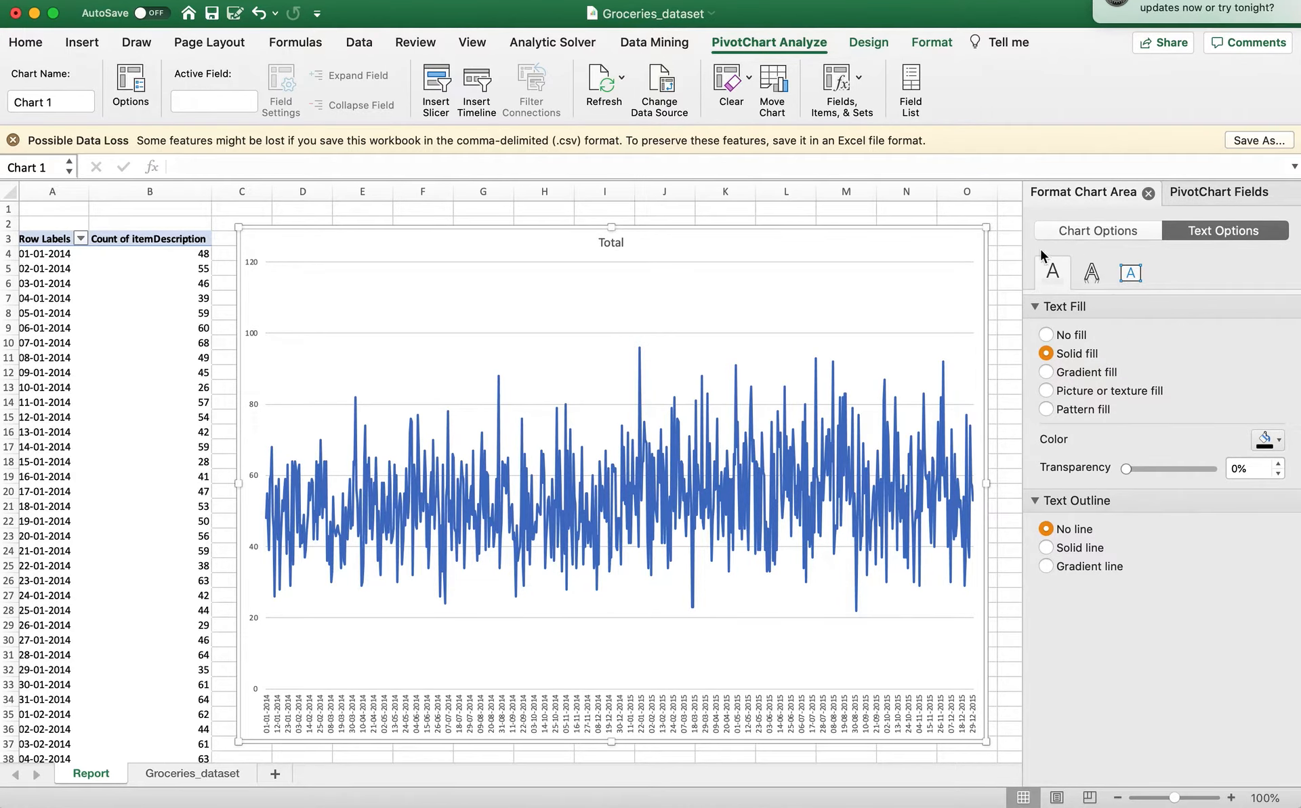
Undo the chart edits and the insertion of the line chart on the Report sheet.
key(super+z)
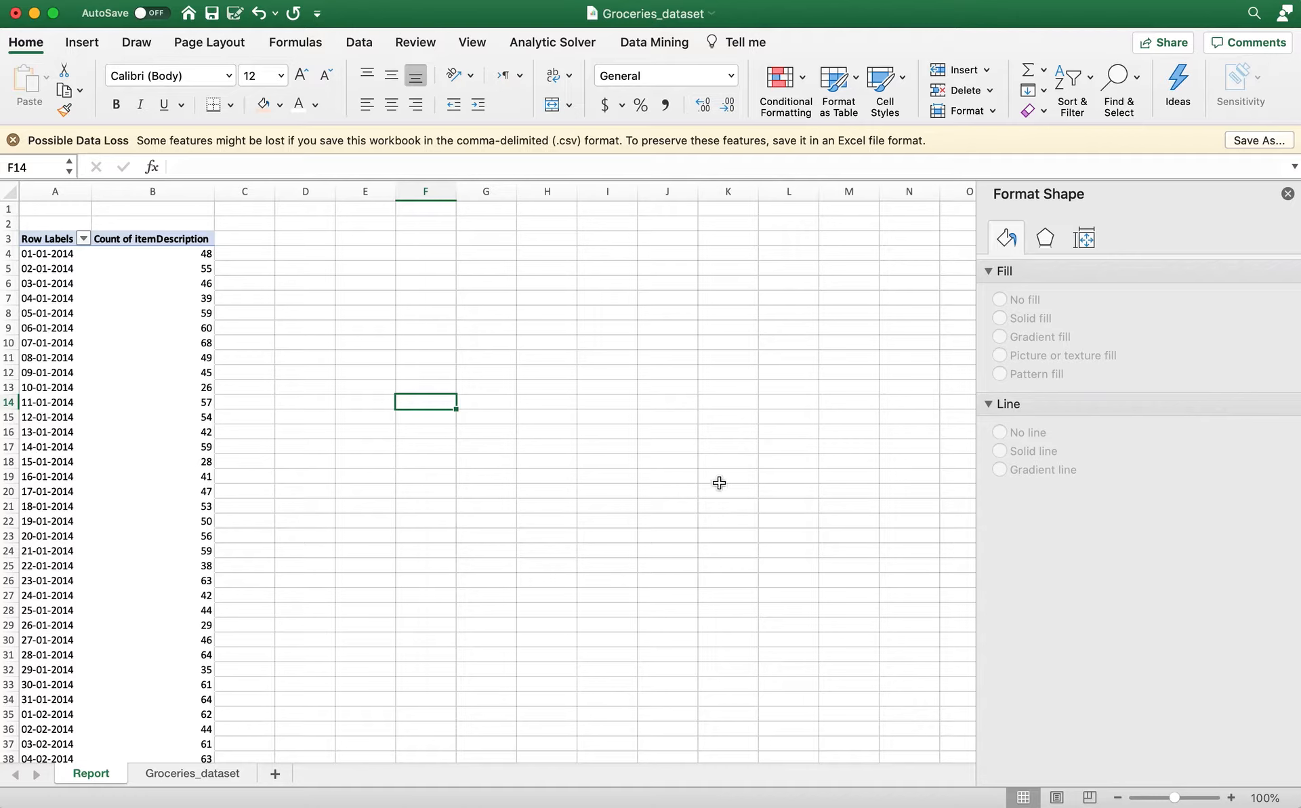
Replace Date_corrected with itemDescription as the row field of the PivotTable on the Report sheet.
click(166, 448)
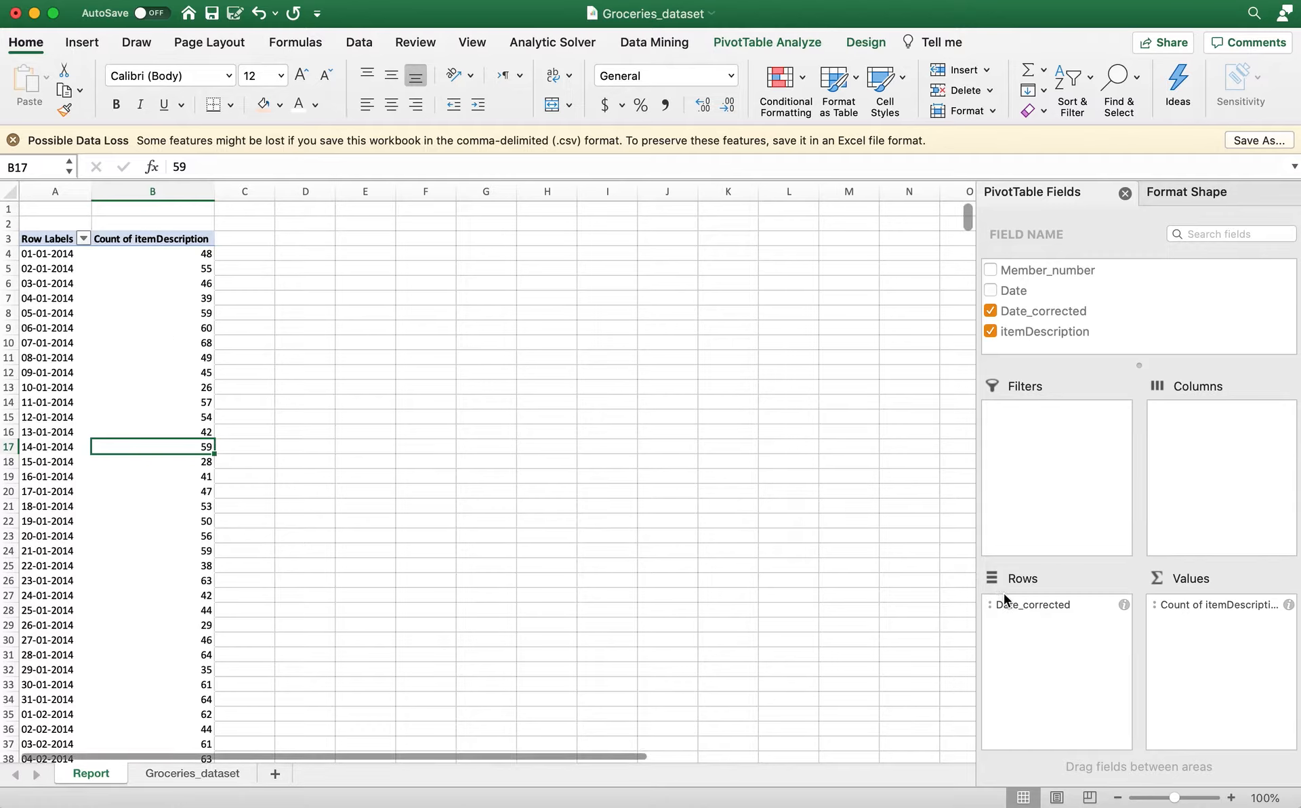
drag(1011, 603, 1077, 297)
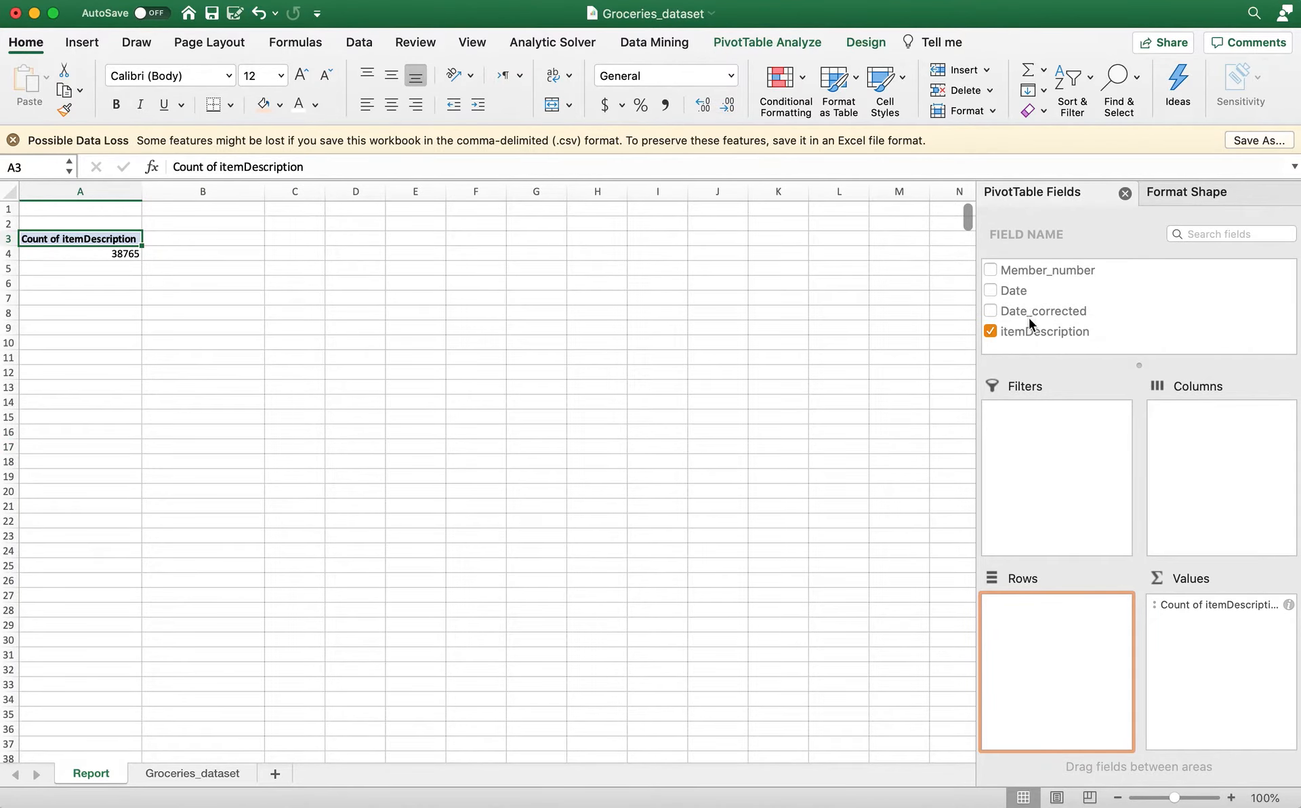
drag(1028, 331, 1051, 605)
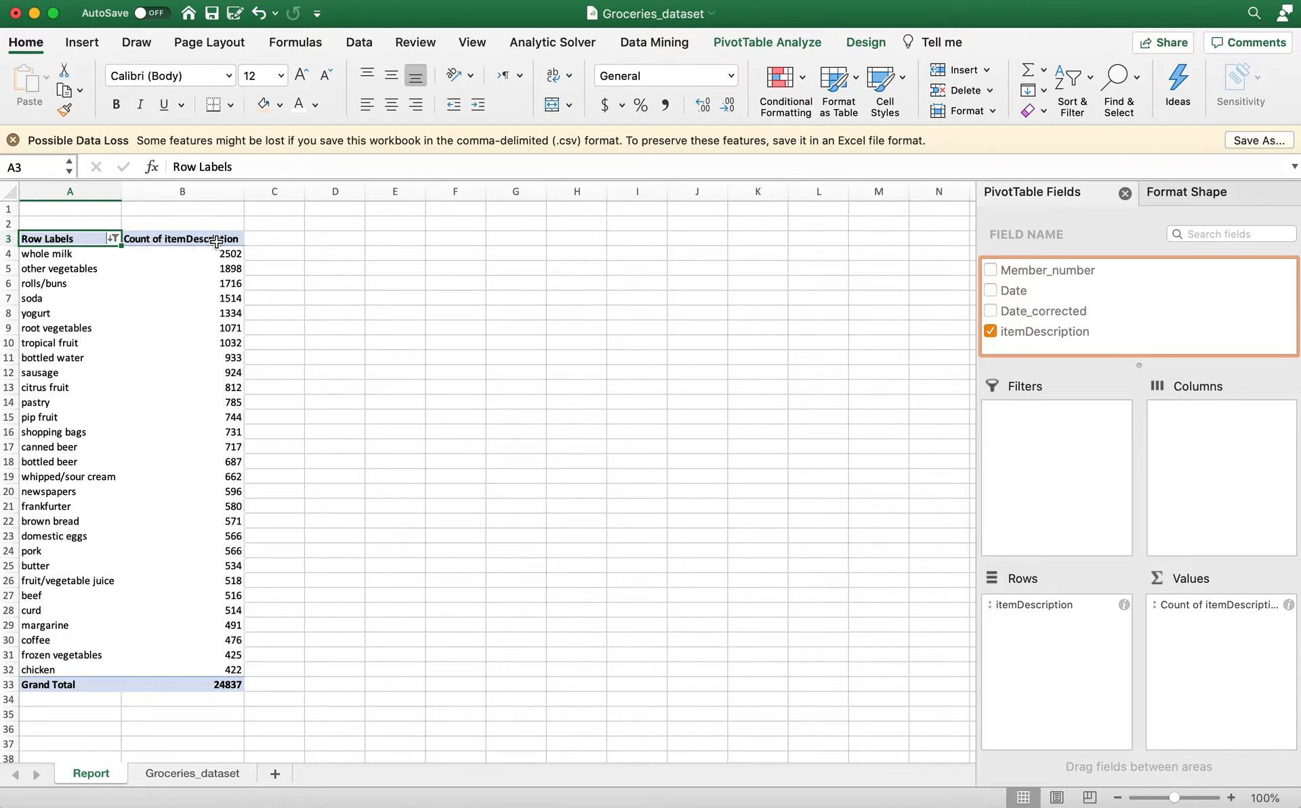
Clear the existing filter on the itemDescription row labels and review the full list of items down to the grand total.
click(112, 238)
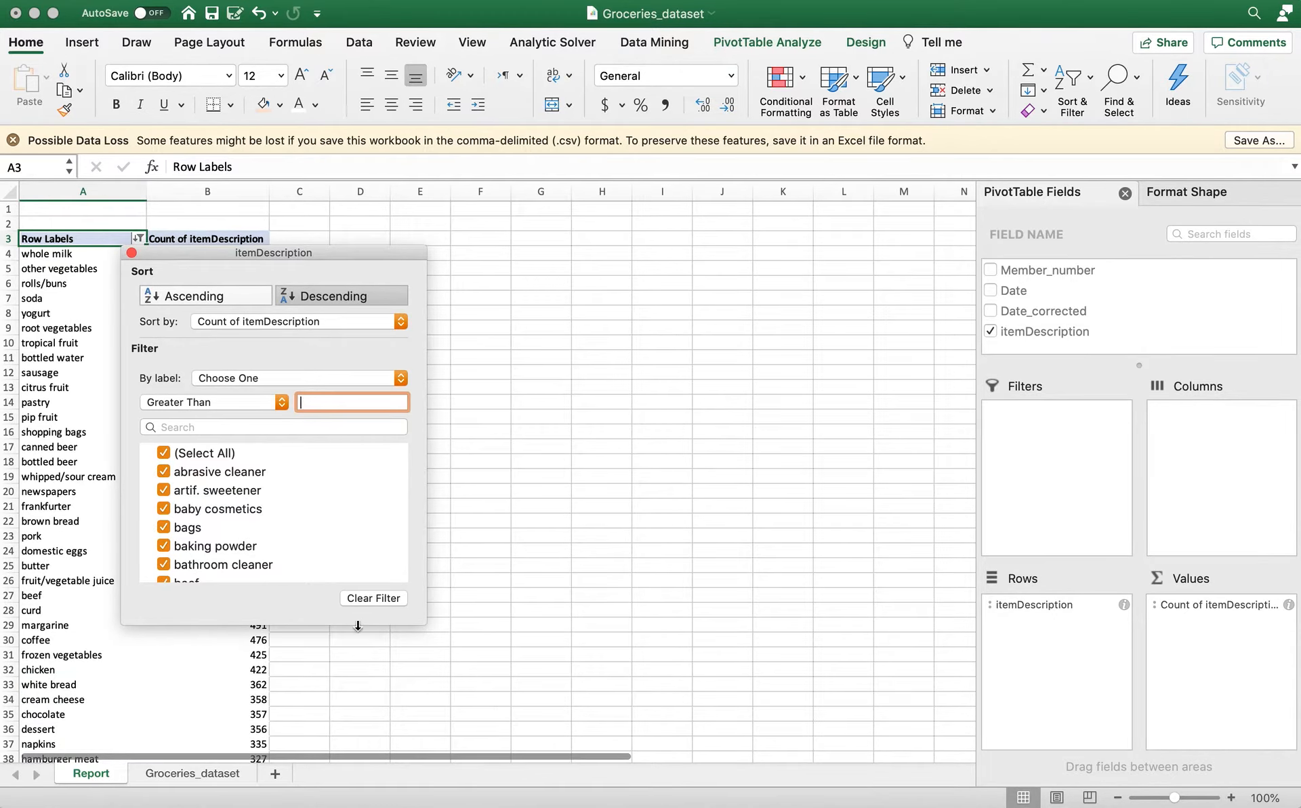
click(366, 601)
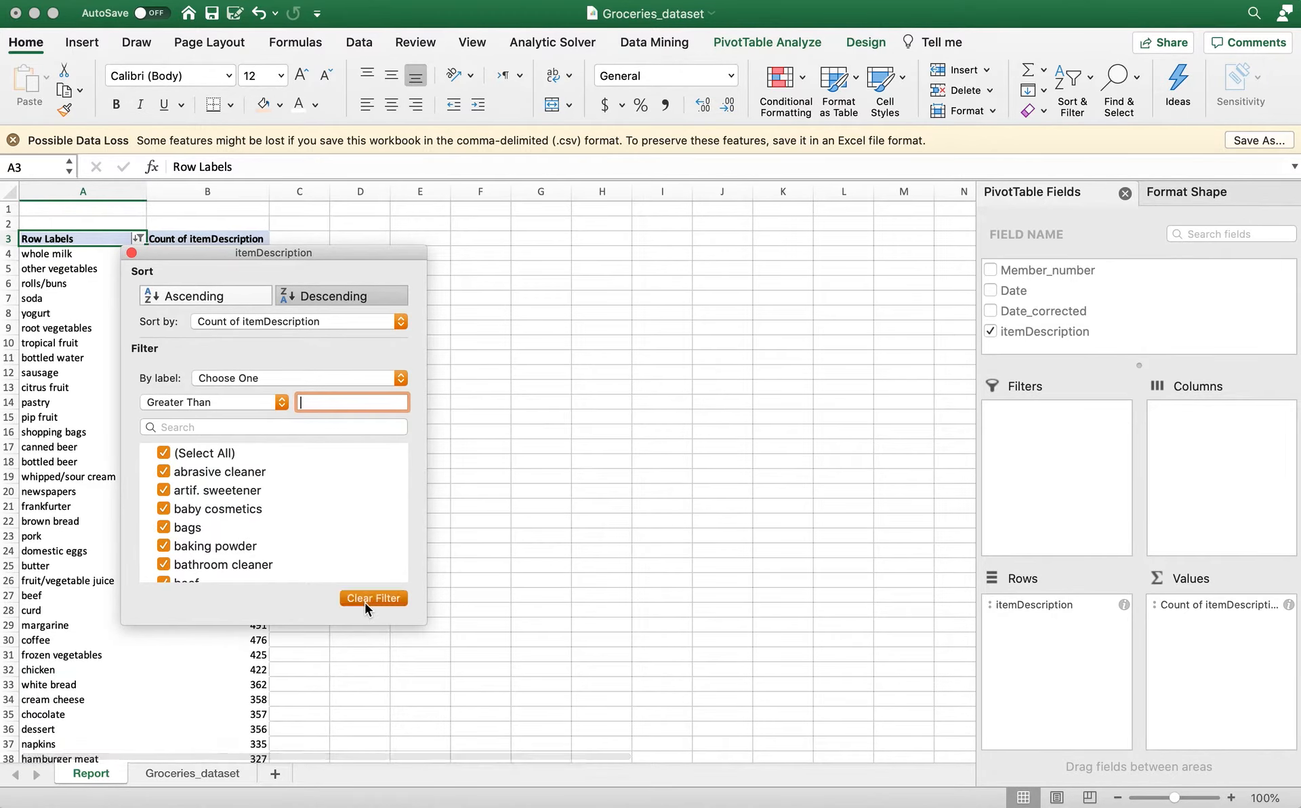
click(131, 253)
scroll(246, 479, down, 20)
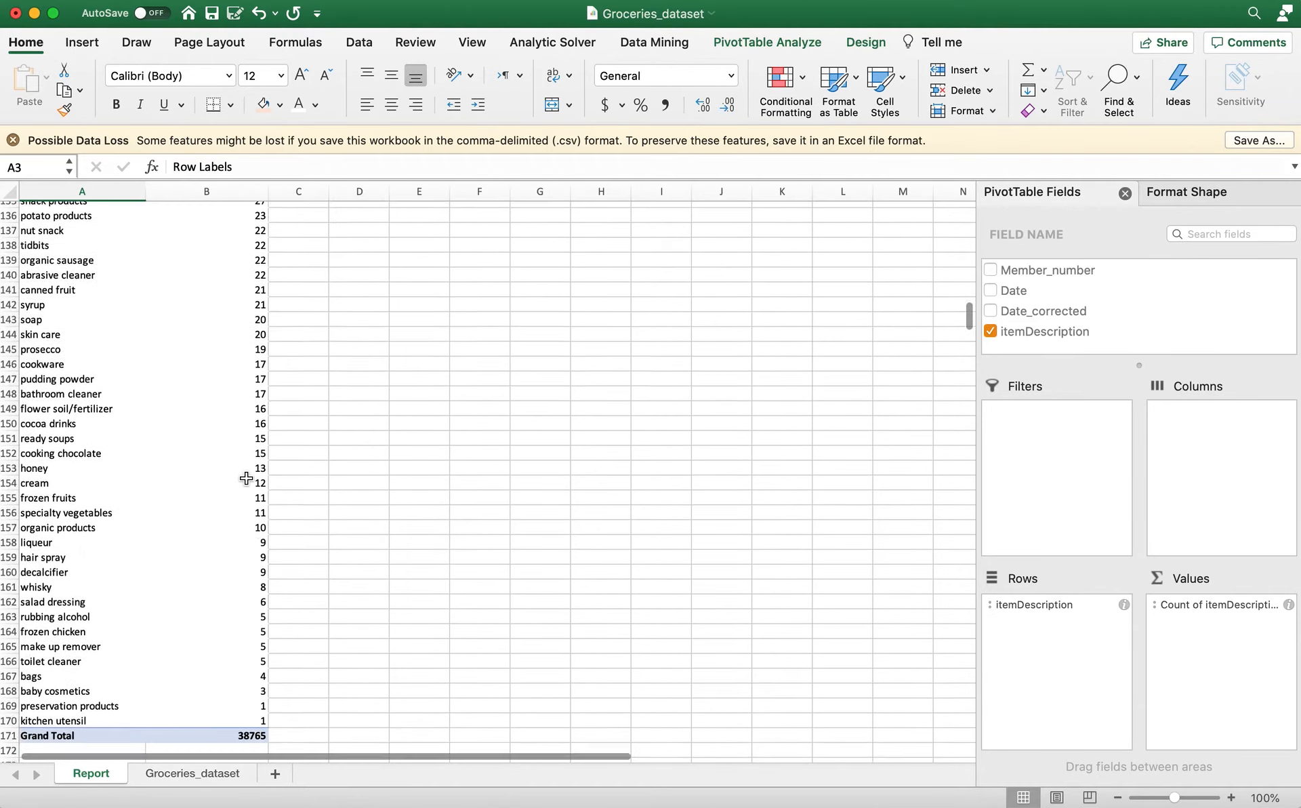
scroll(246, 479, up, 20)
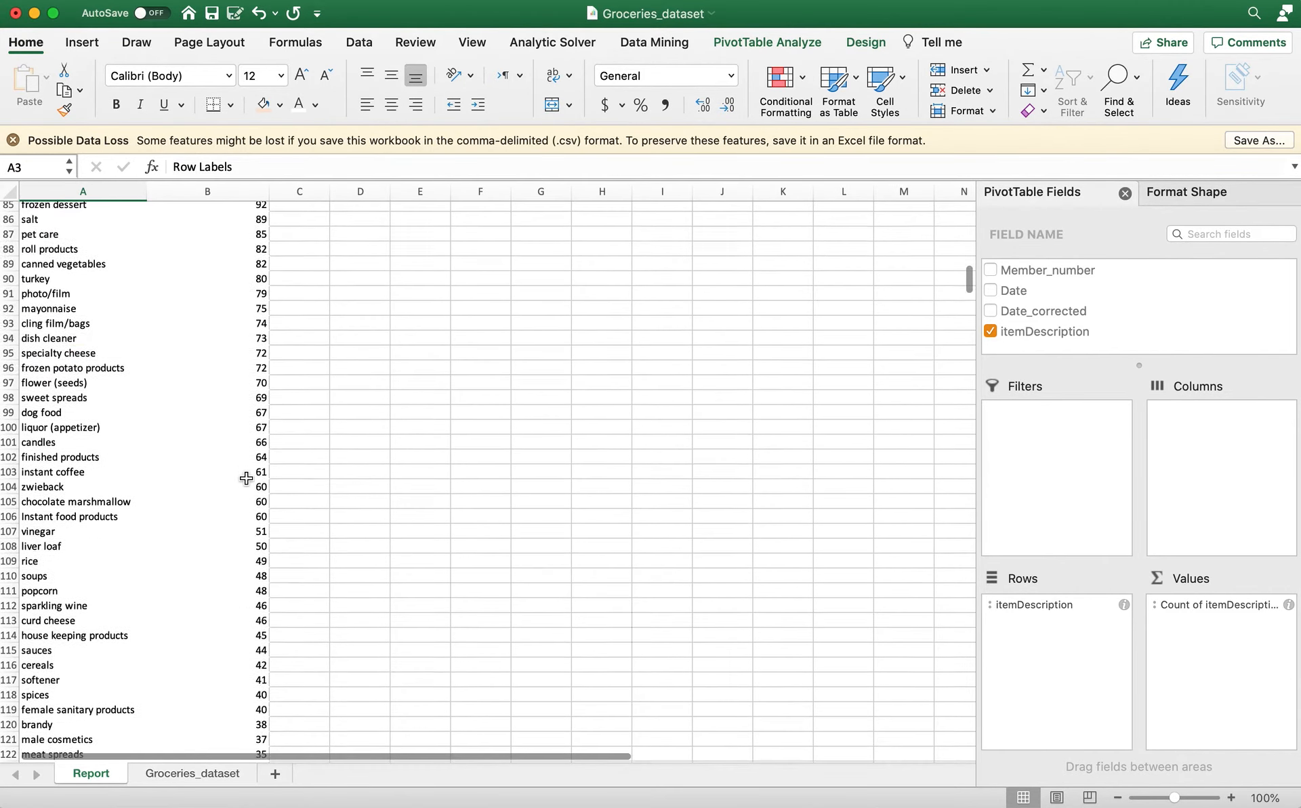
scroll(246, 478, up, 20)
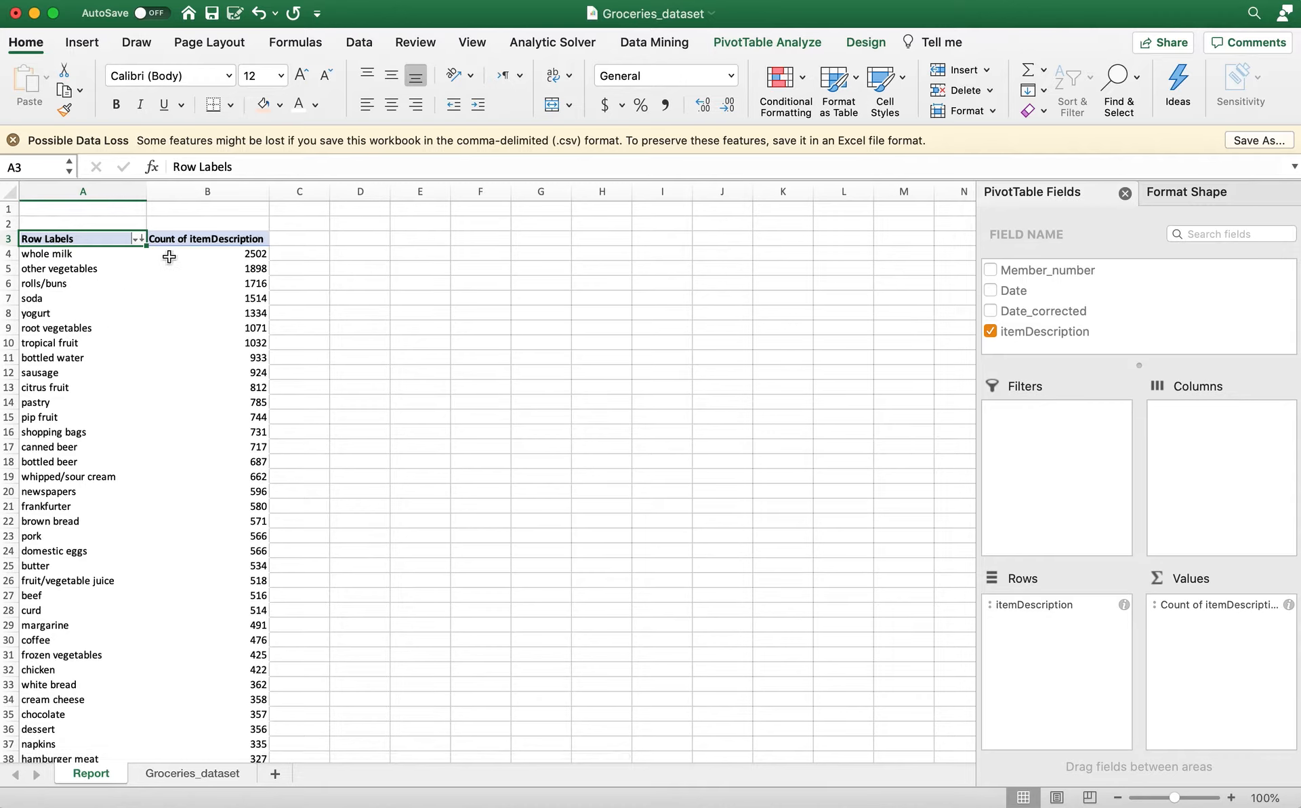
Filter the itemDescription row labels by value to keep only items with a count greater than 500.
click(138, 238)
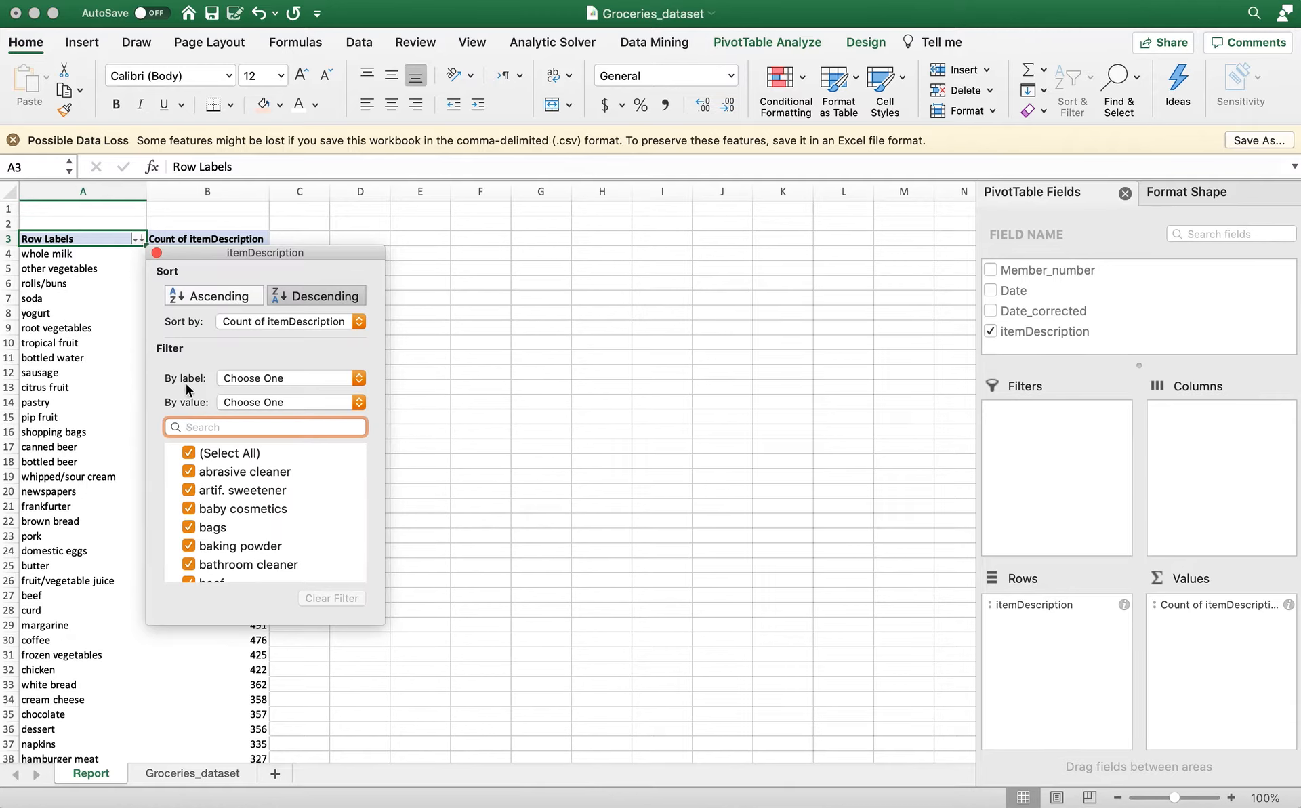
click(327, 401)
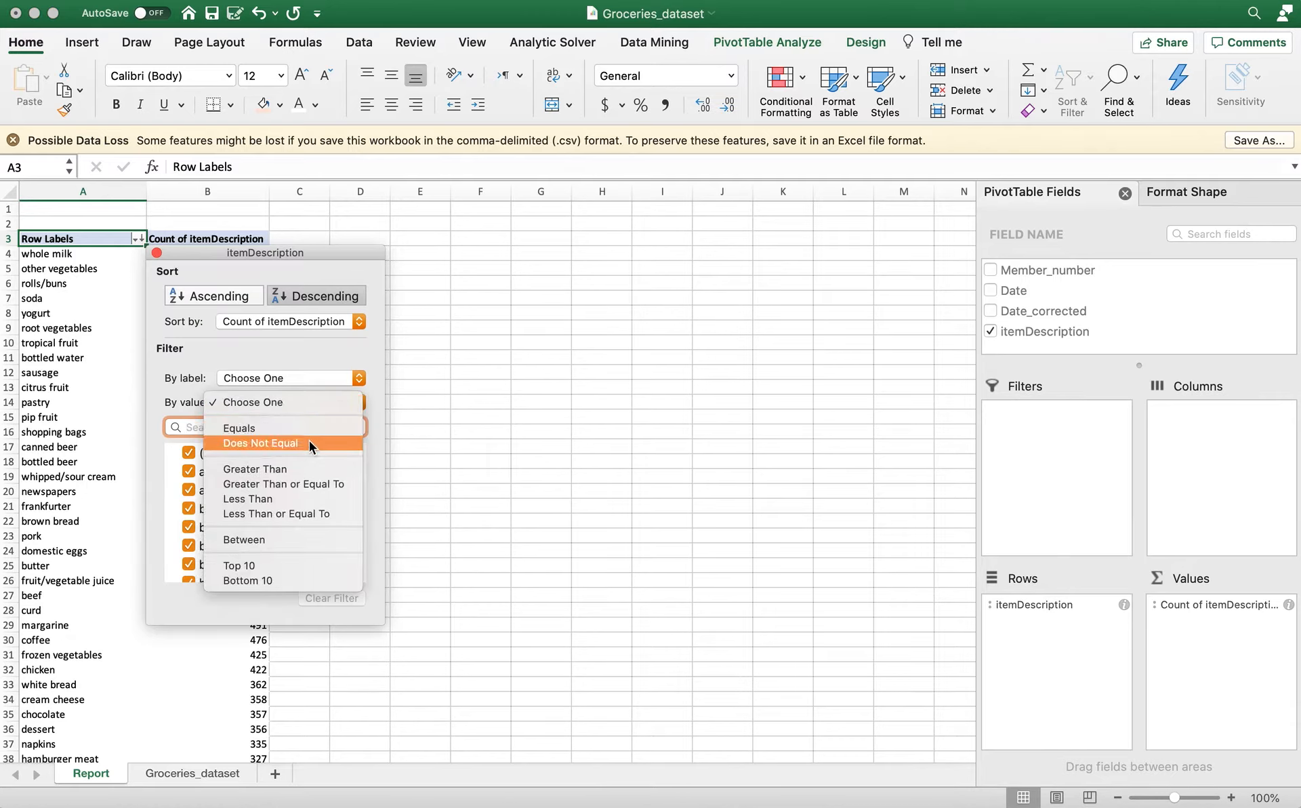
click(302, 465)
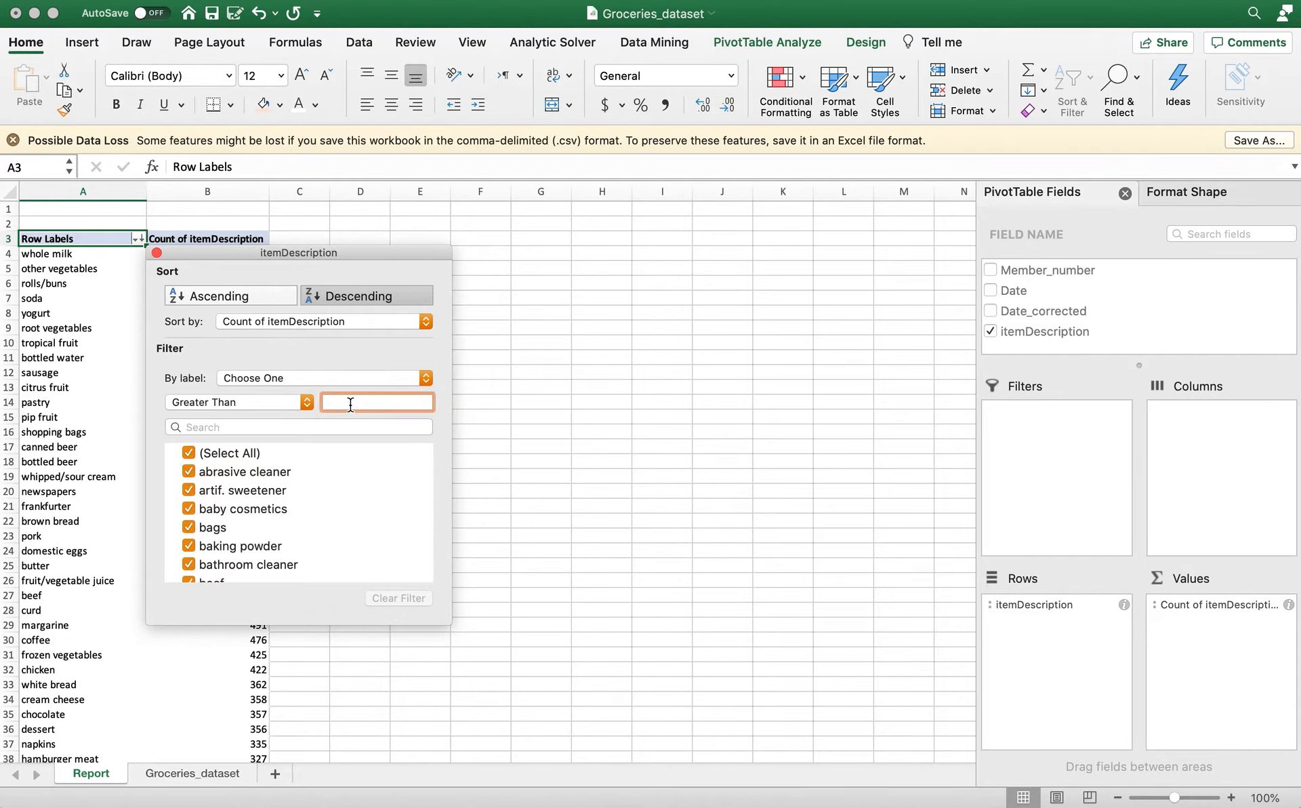
text(500)
click(156, 253)
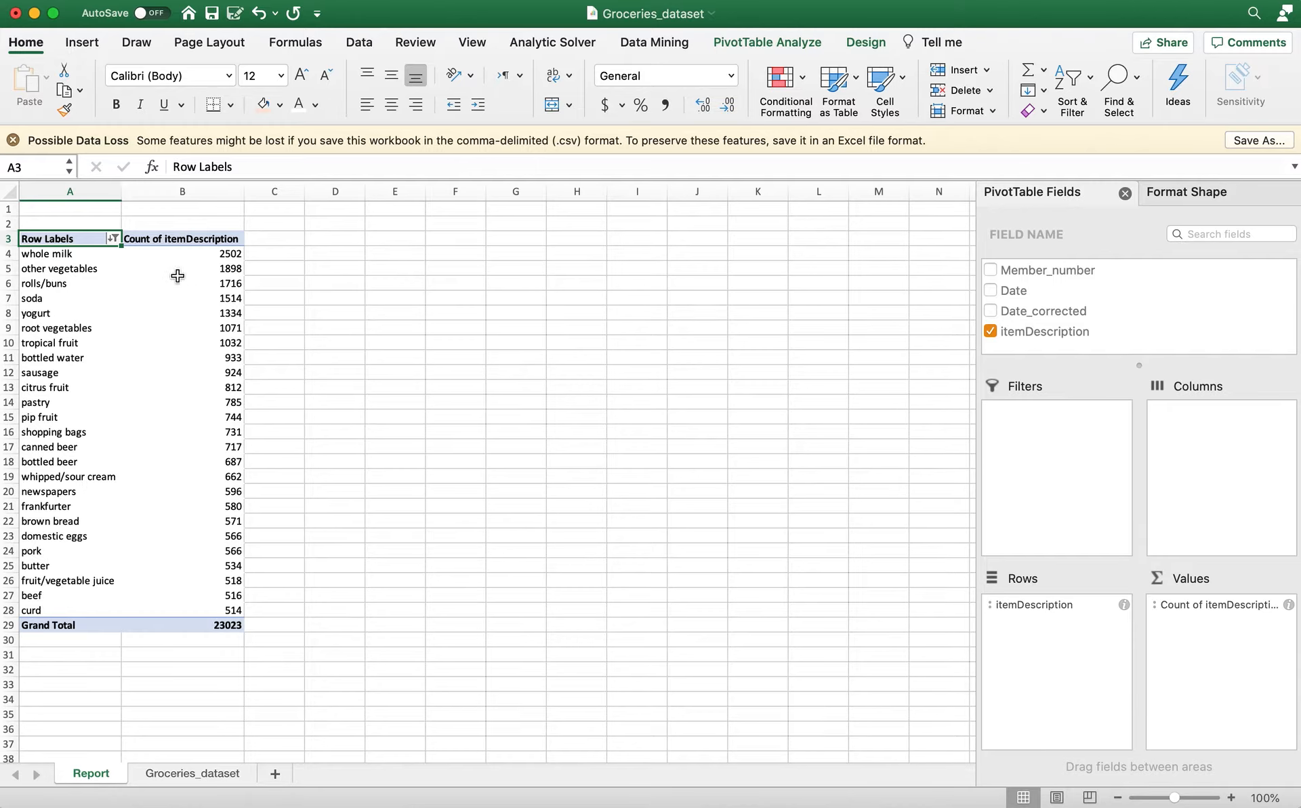
Insert a 2-D clustered column PivotChart of the filtered item counts on the Report sheet.
drag(88, 255, 185, 605)
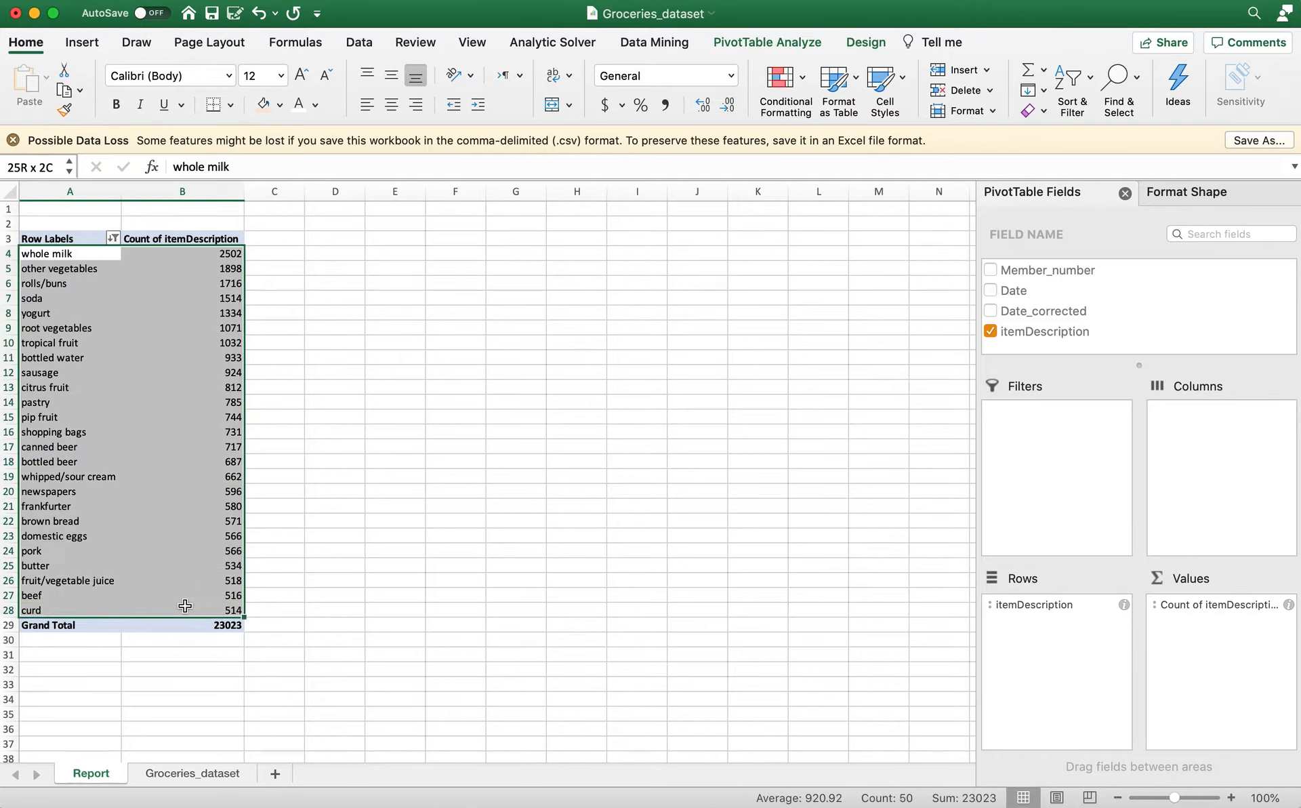
click(358, 361)
drag(65, 257, 183, 596)
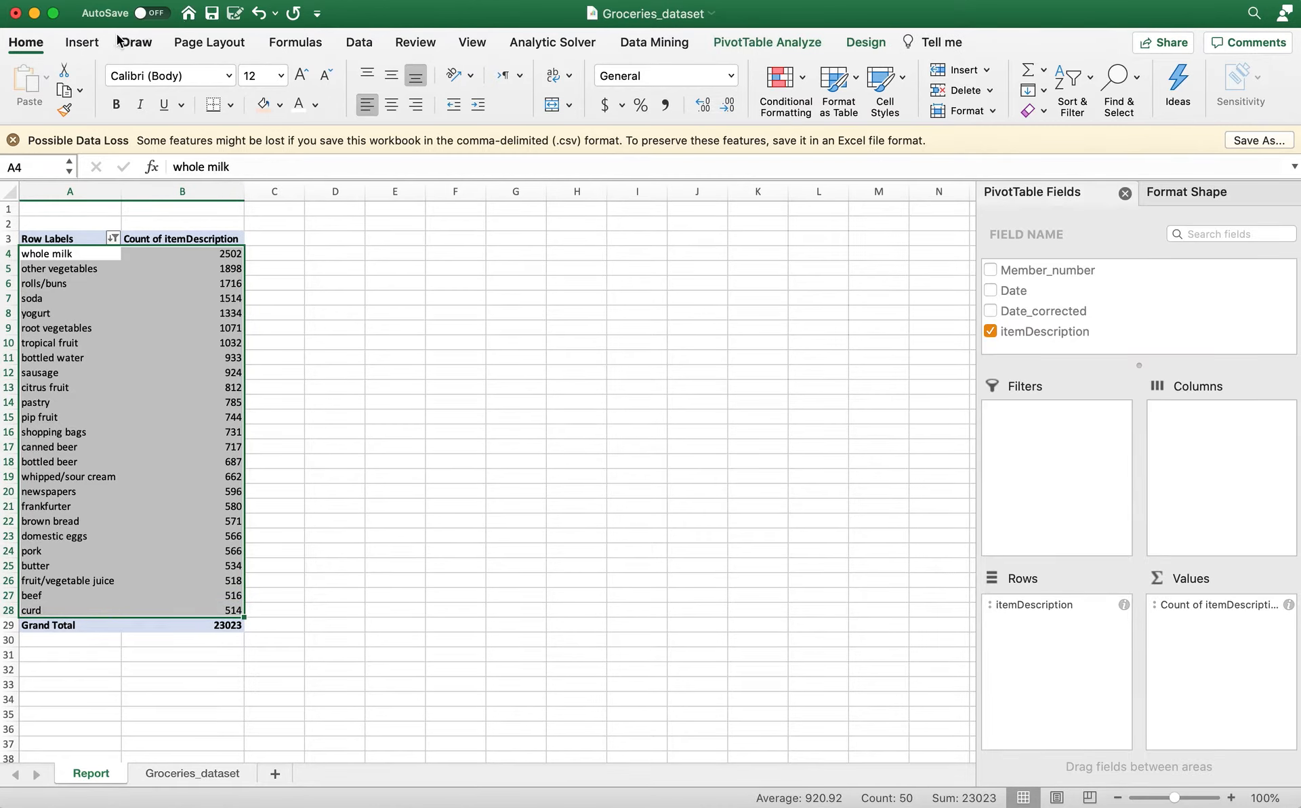
click(95, 44)
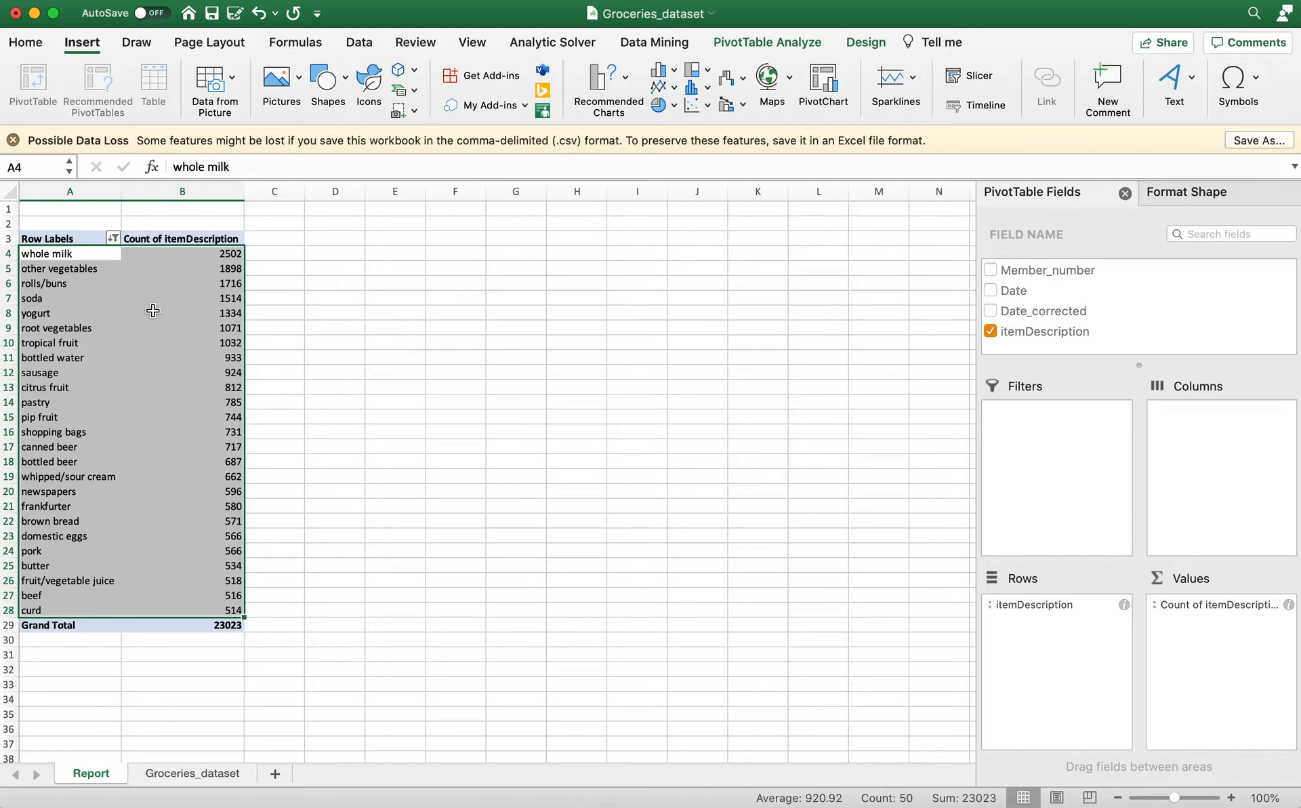
click(75, 251)
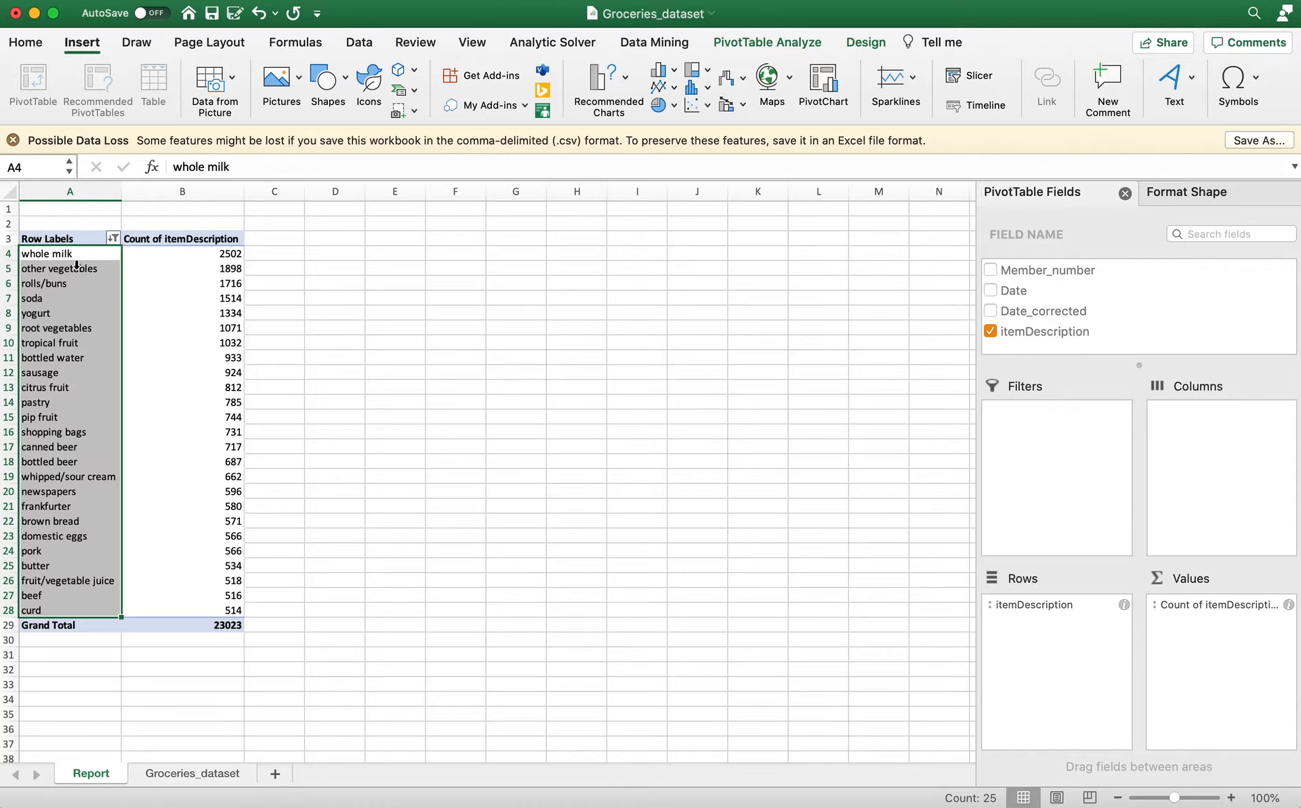
click(207, 254)
click(108, 253)
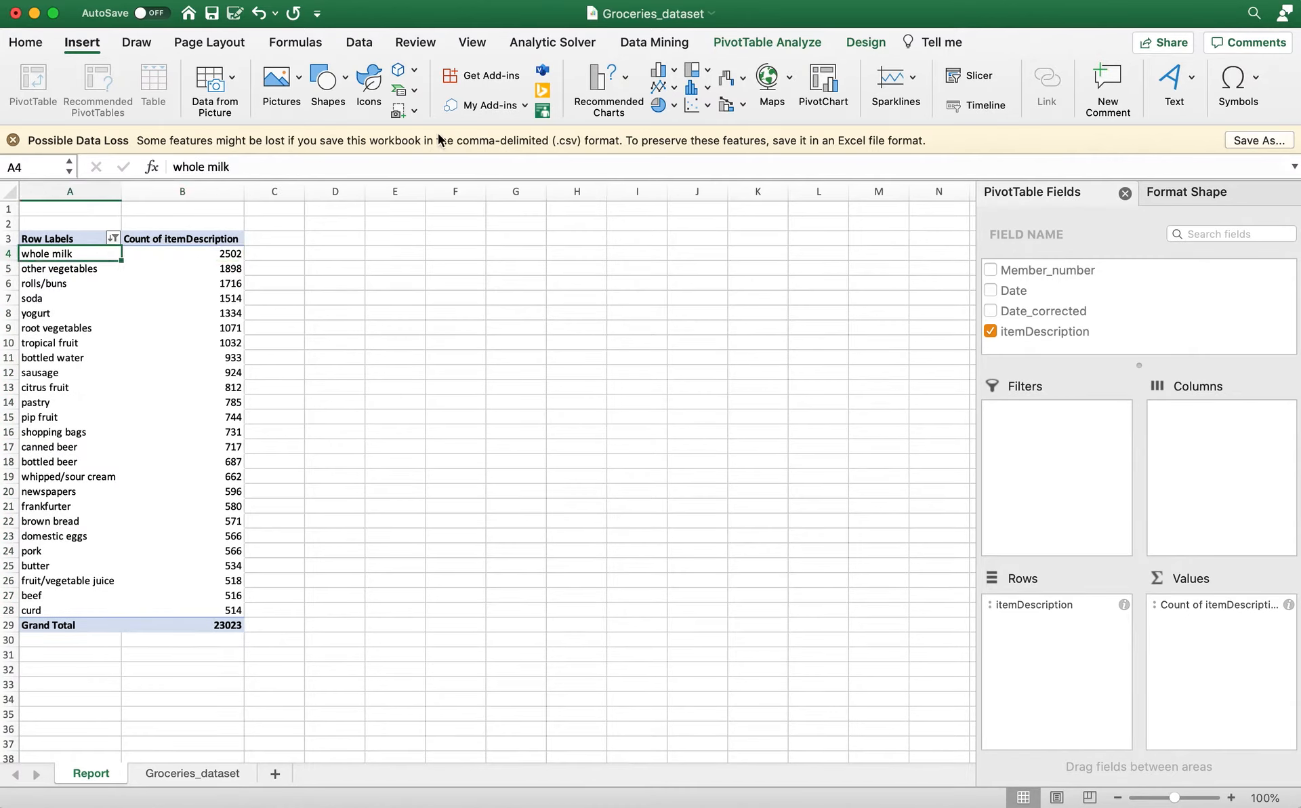
click(673, 72)
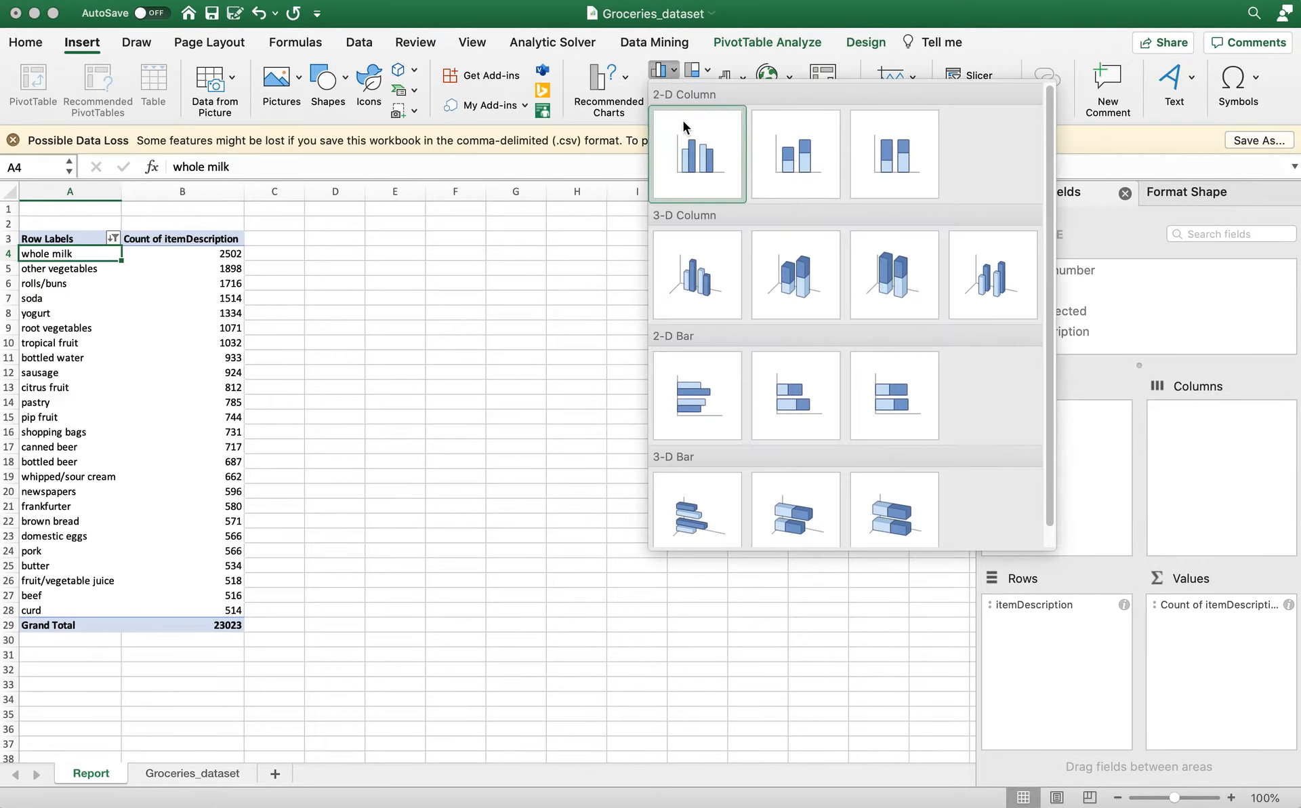
click(694, 161)
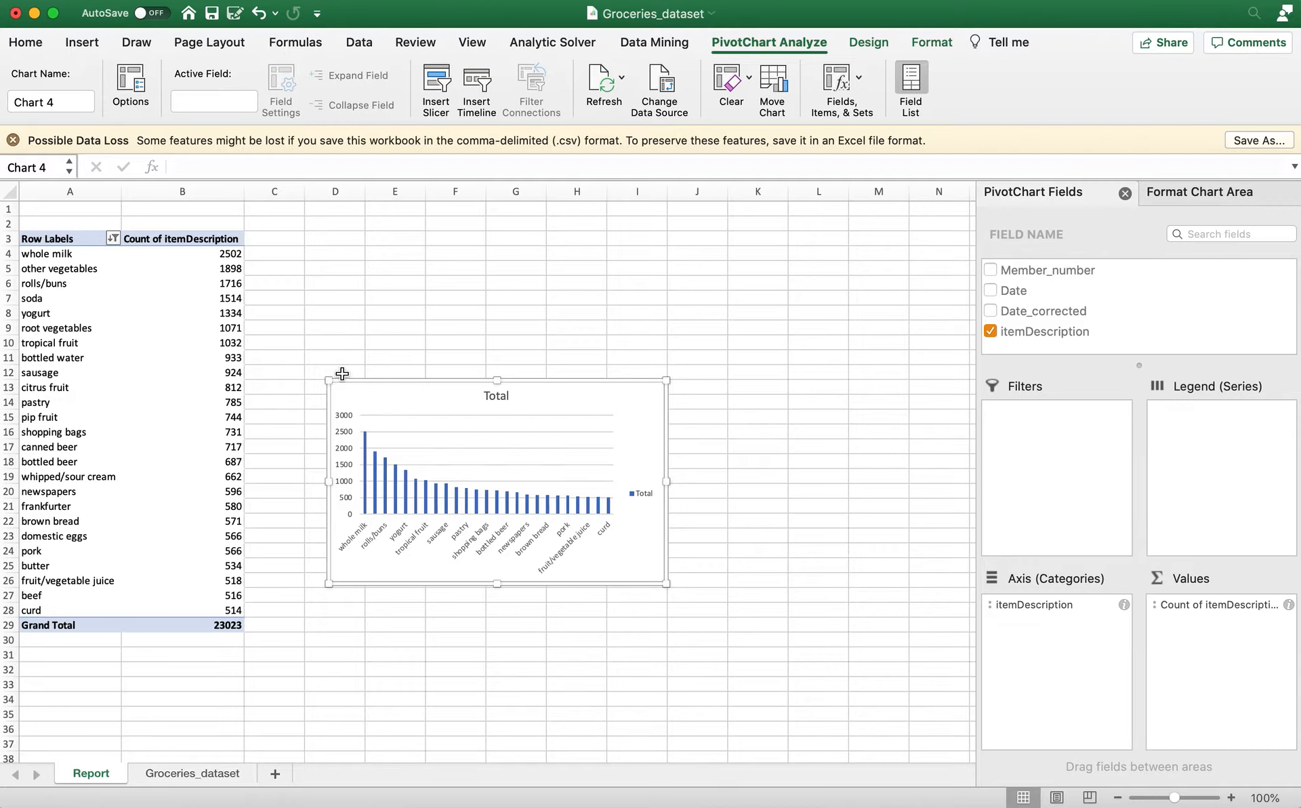
Enlarge and reposition the column chart beside the PivotTable so it spans about columns C to M and rows 2 to 32.
drag(329, 384, 273, 259)
drag(662, 581, 890, 642)
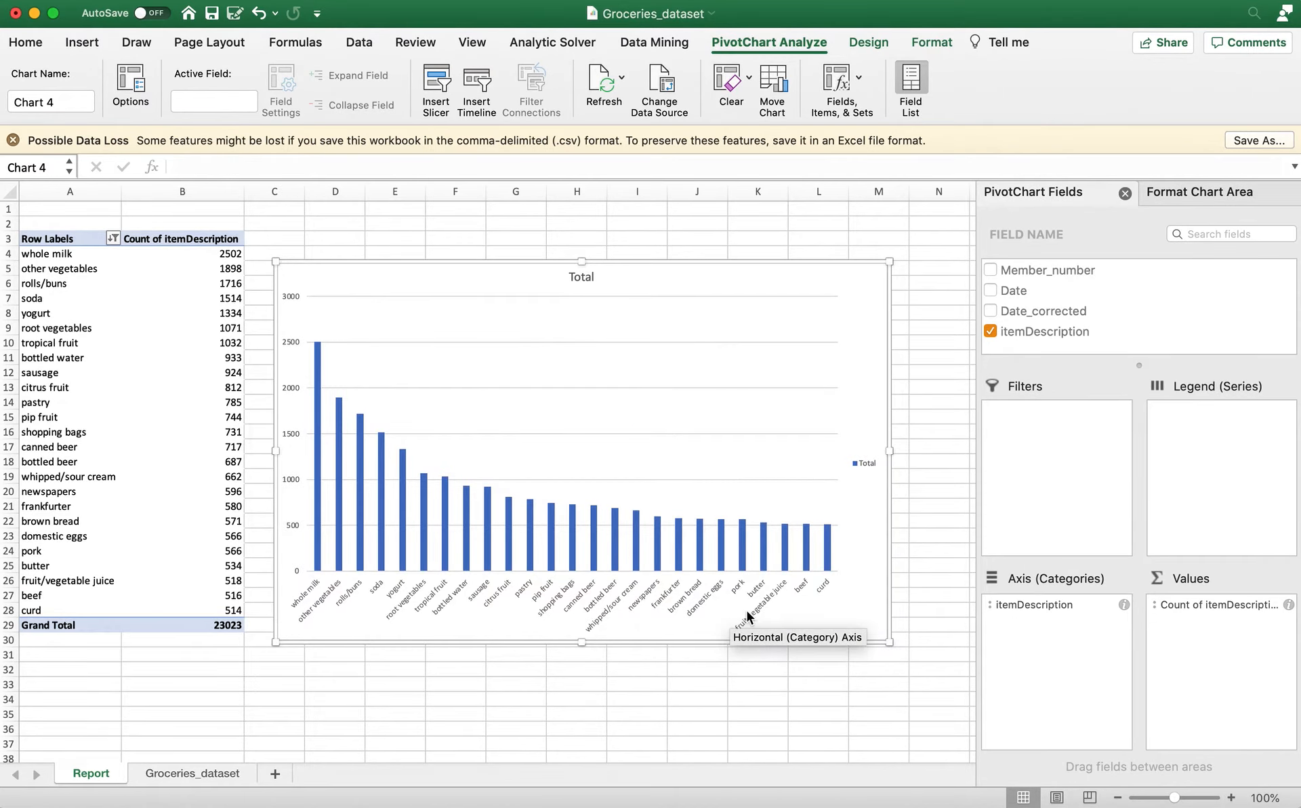
drag(581, 646, 581, 709)
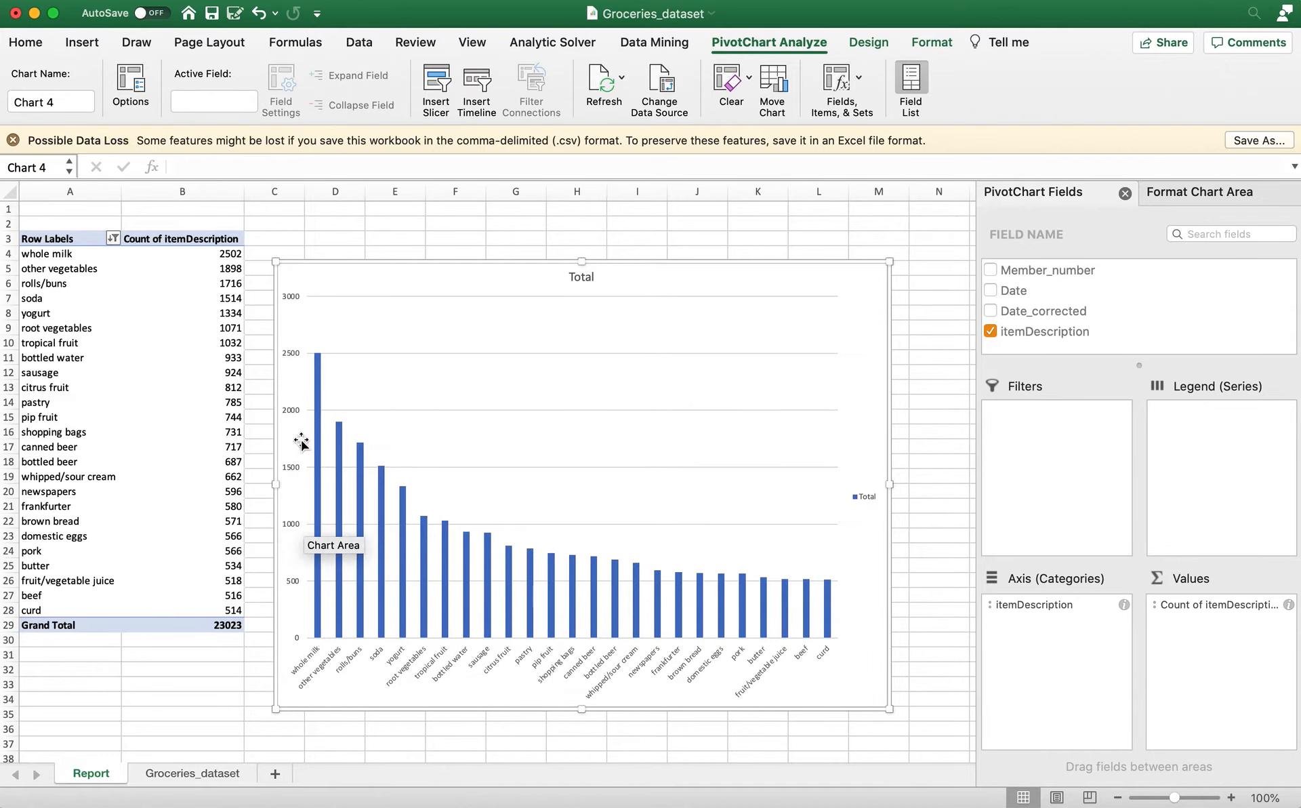
drag(398, 267, 395, 223)
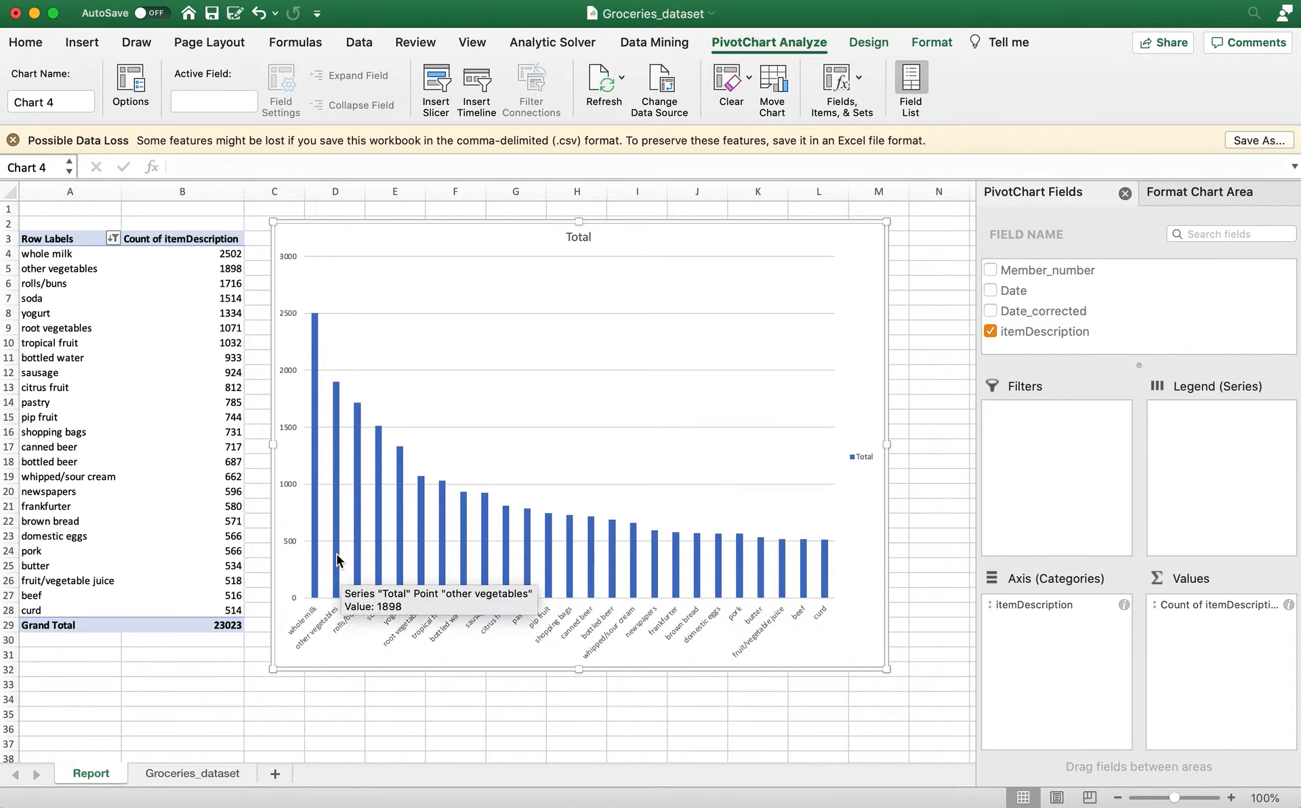
Add data labels to the columns of the Total series and delete the chart's legend.
click(319, 393)
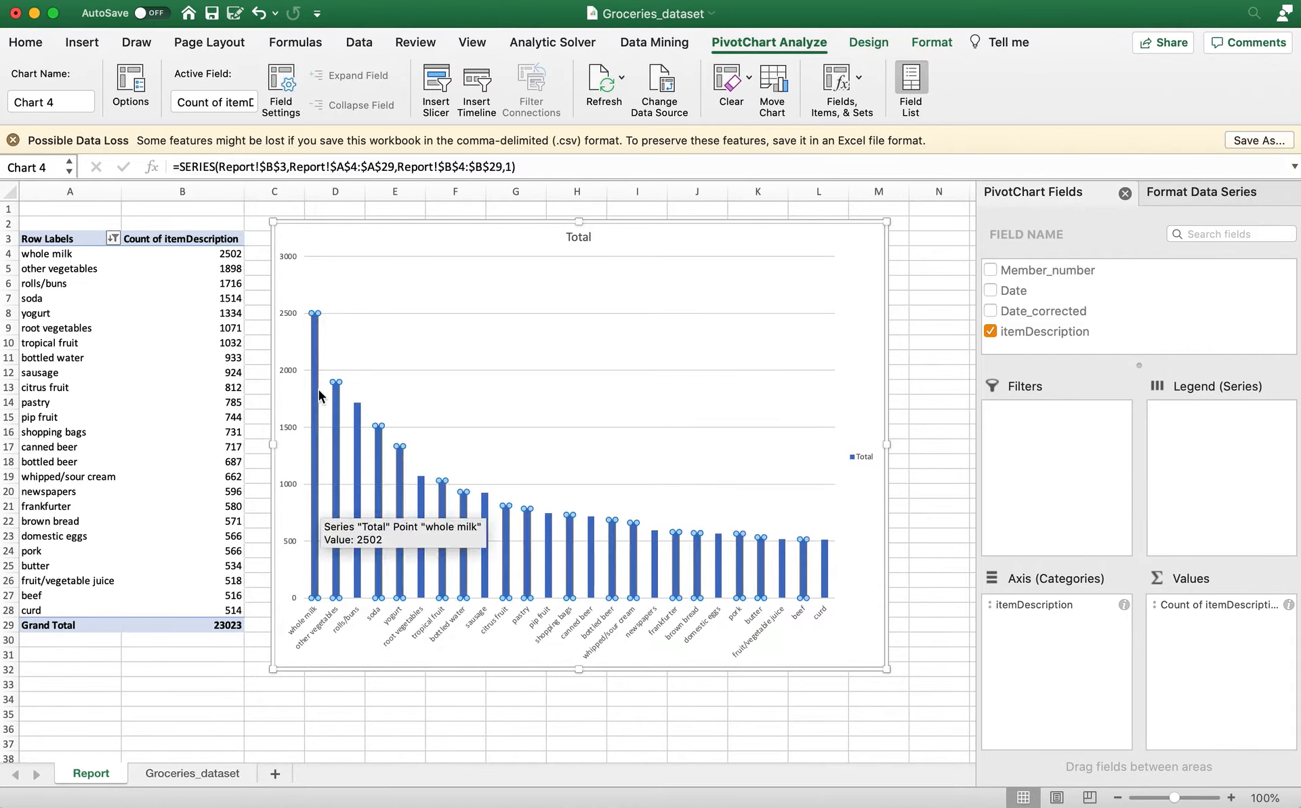
right_click(318, 374)
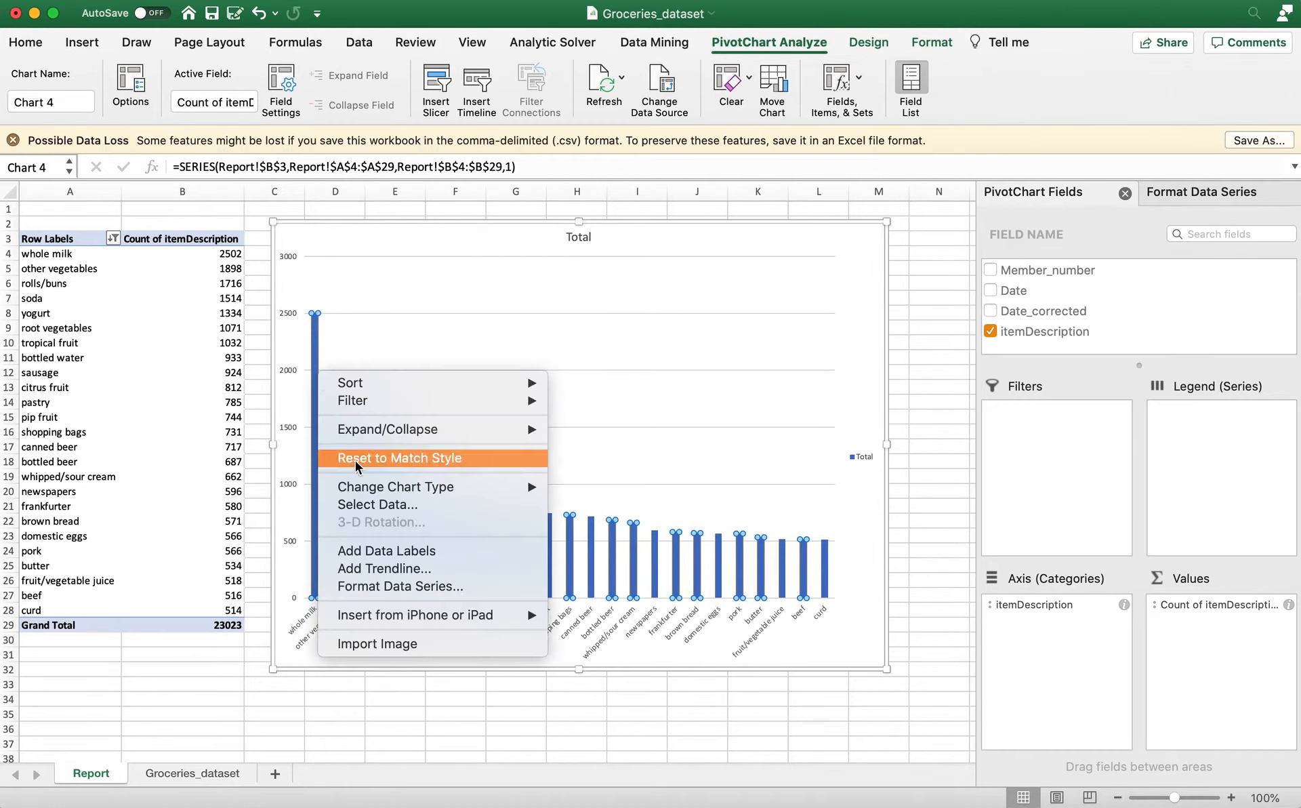
click(387, 550)
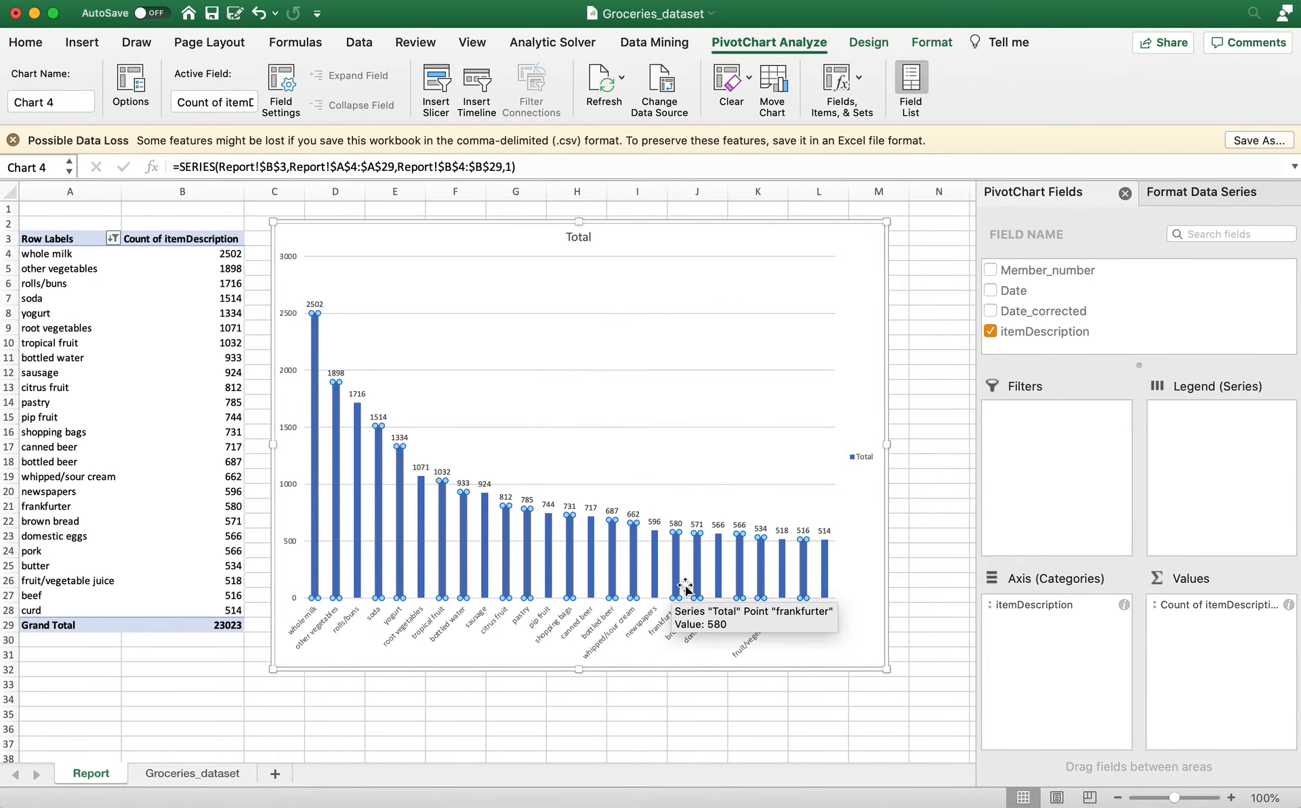
click(861, 459)
key(Delete)
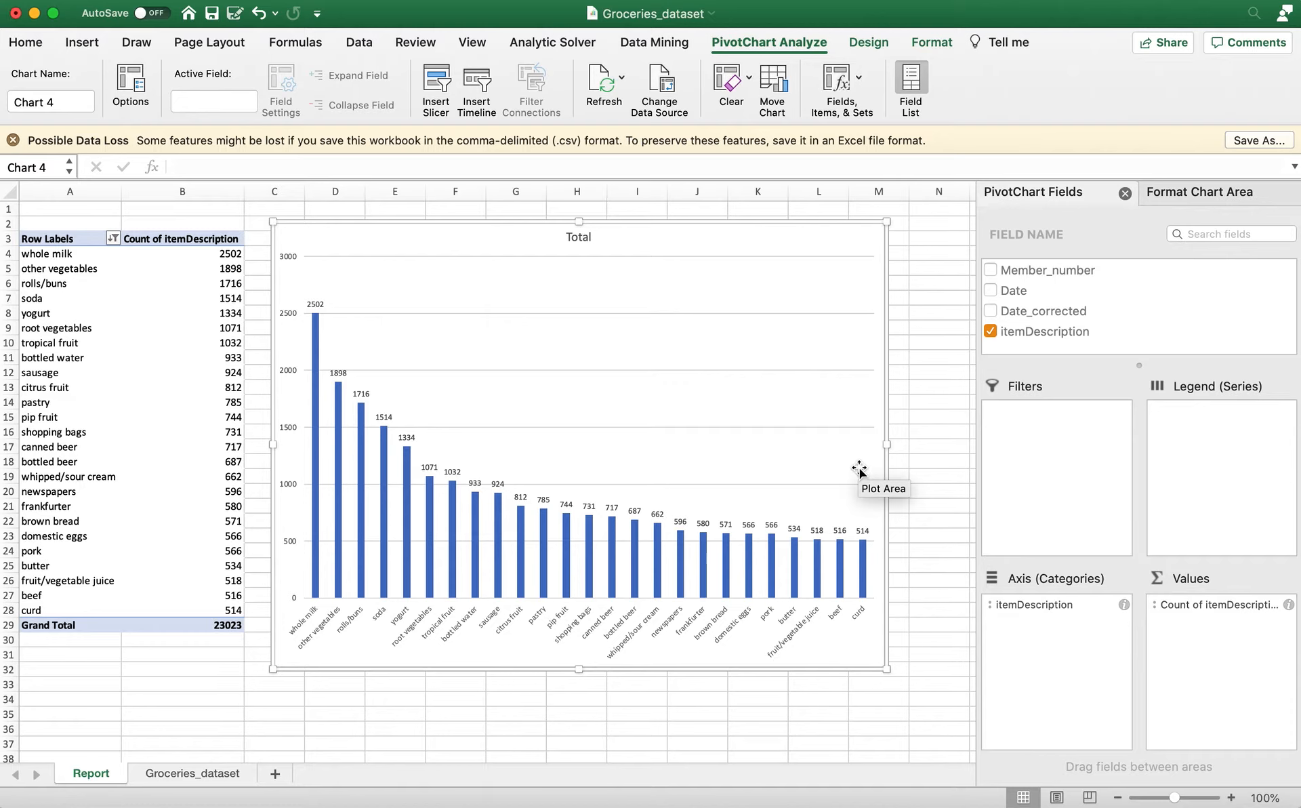
Examine the plot area's fill and border options and the chart area's formatting options.
click(759, 347)
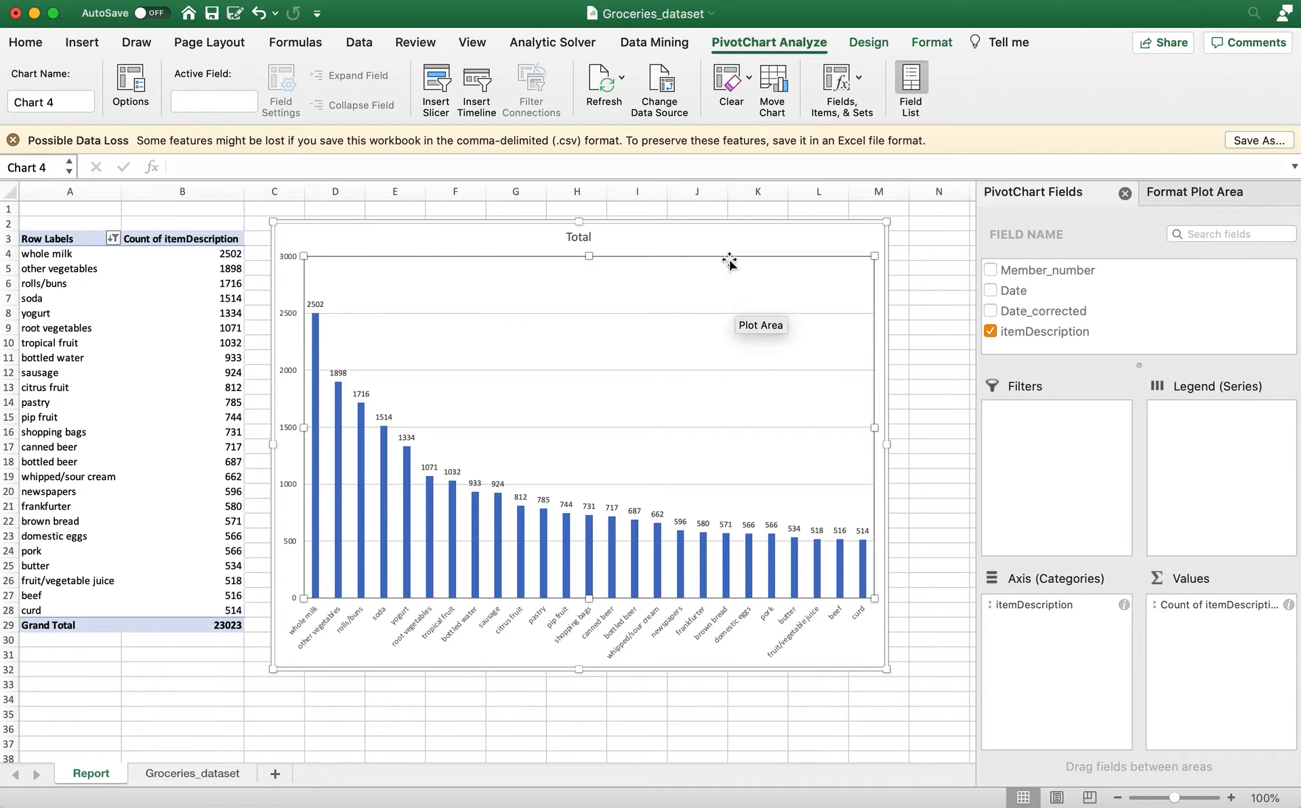
click(1237, 192)
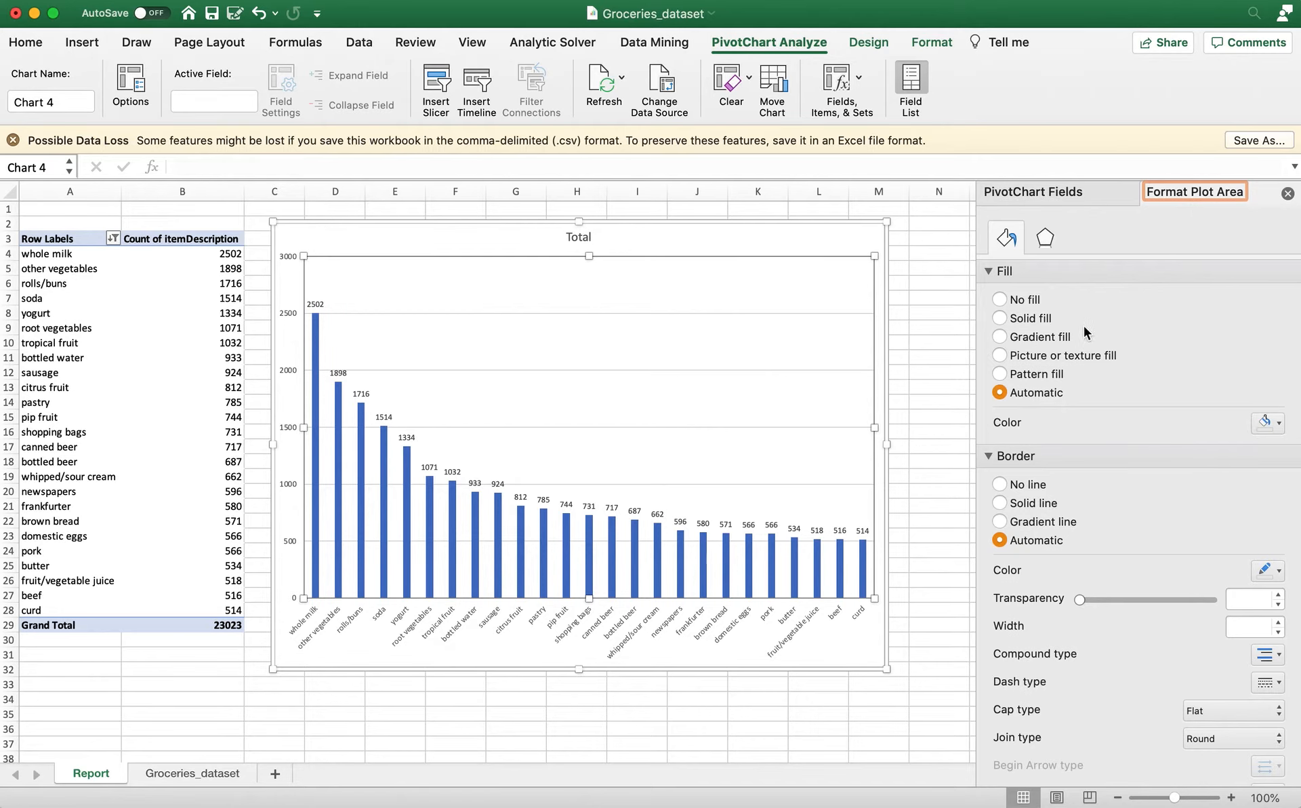
scroll(1083, 327, down, 3)
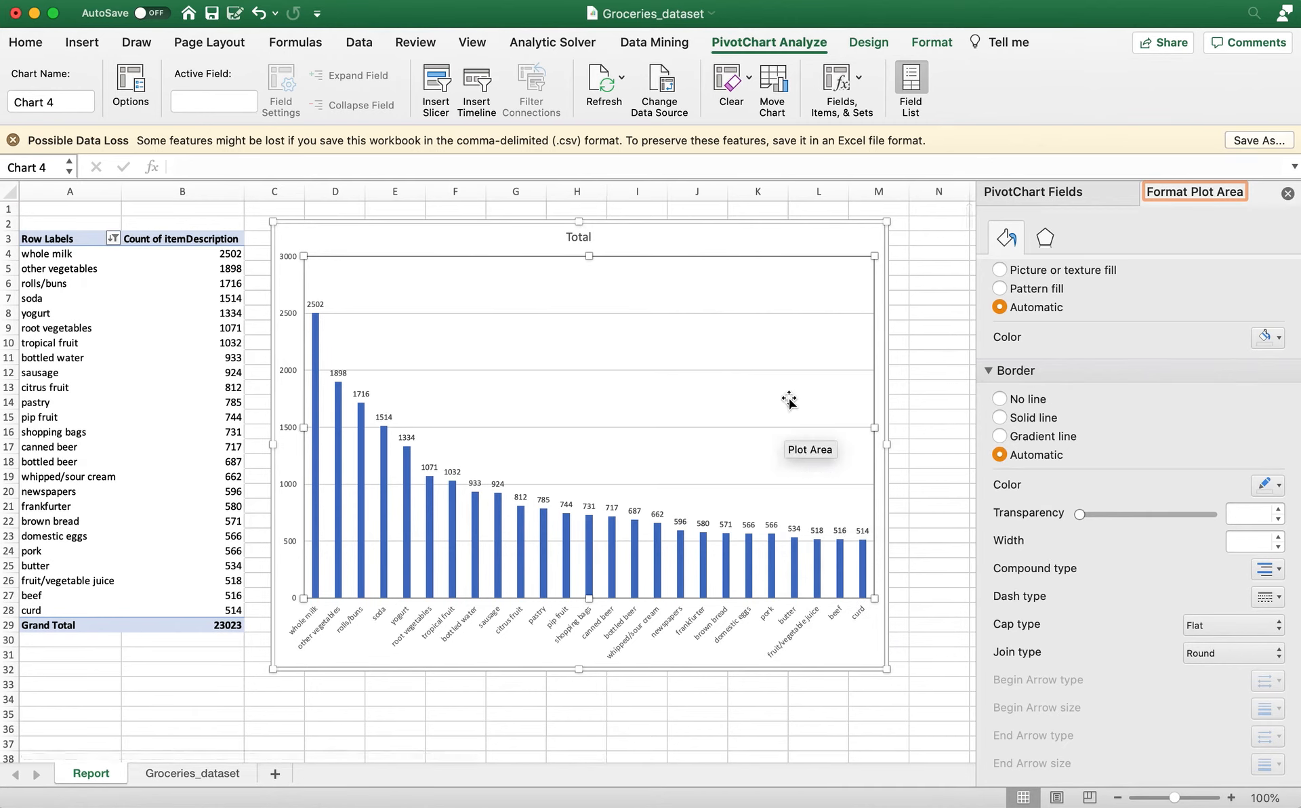
click(702, 230)
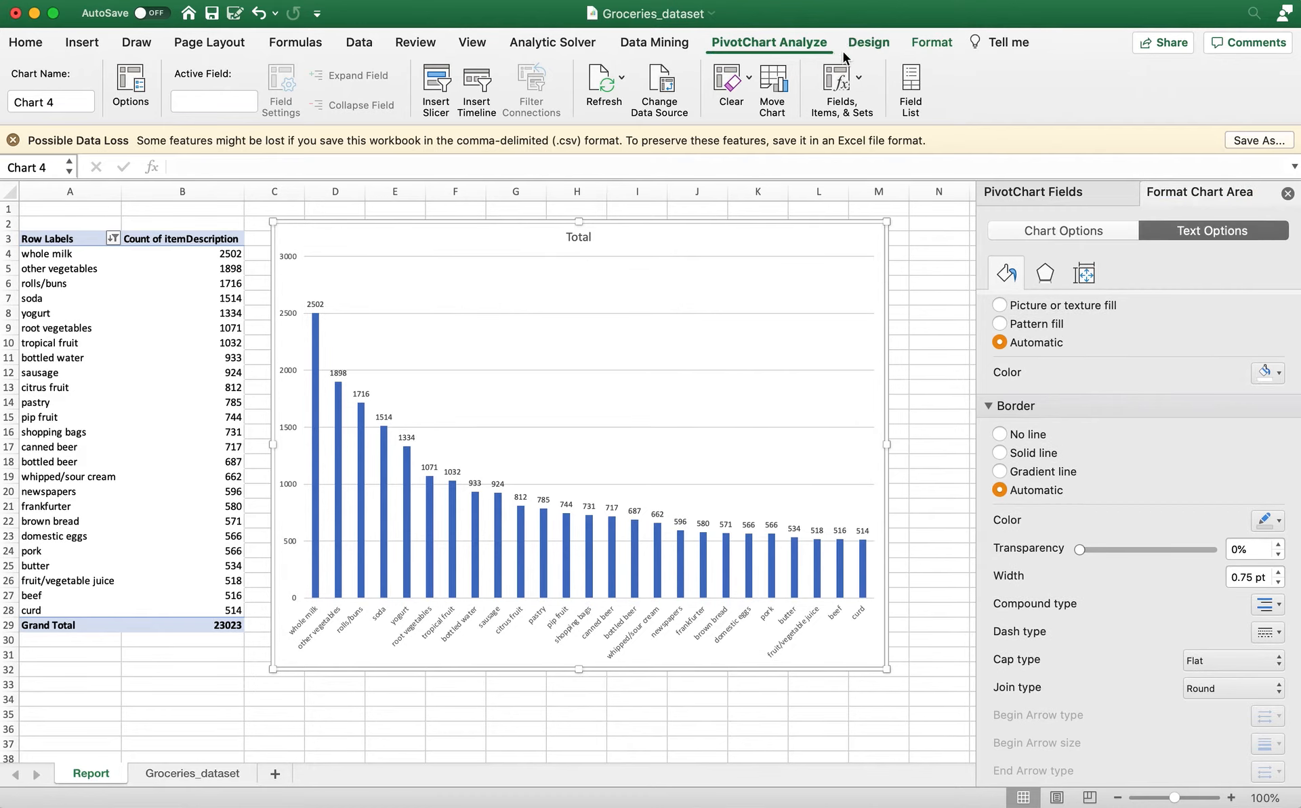
Apply the white-background chart style with wider, lighter blue columns and faint gridlines, after trying the dark style.
click(870, 43)
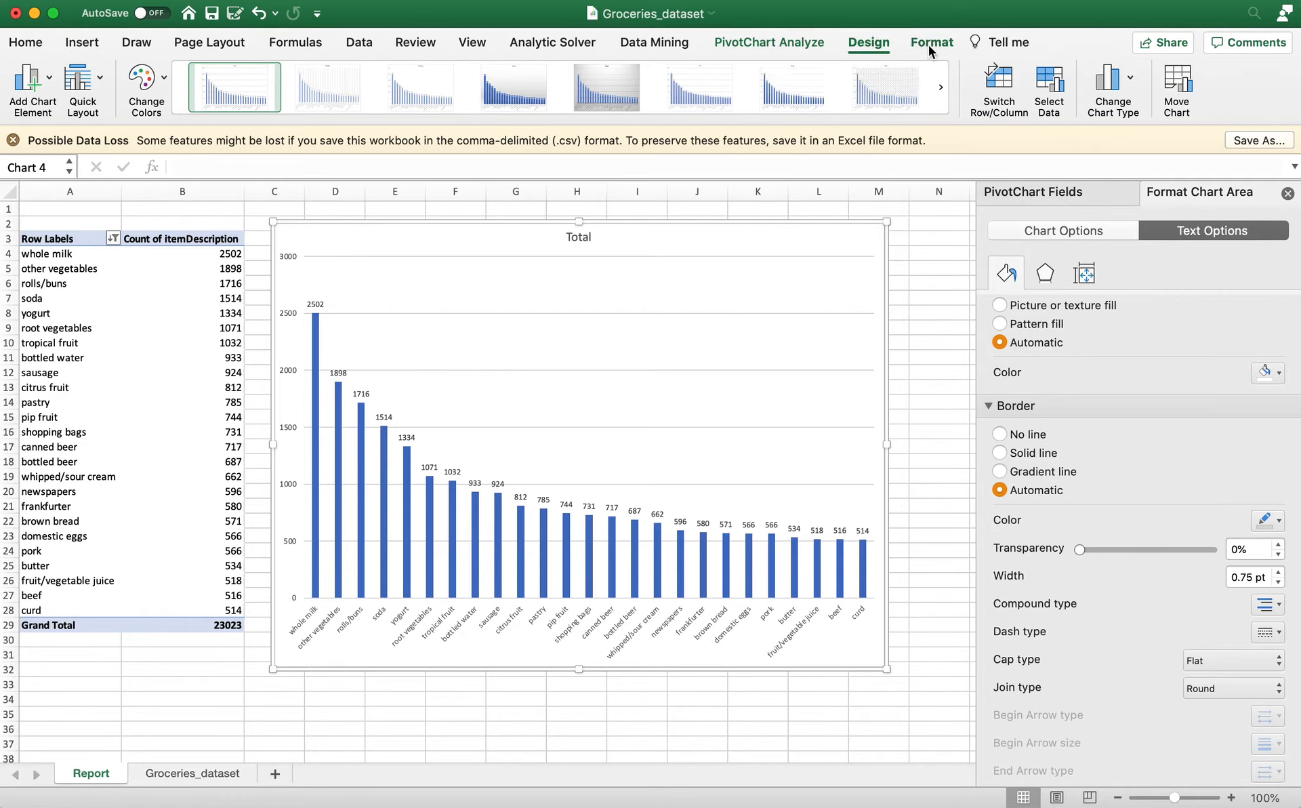
click(928, 47)
click(869, 43)
click(941, 88)
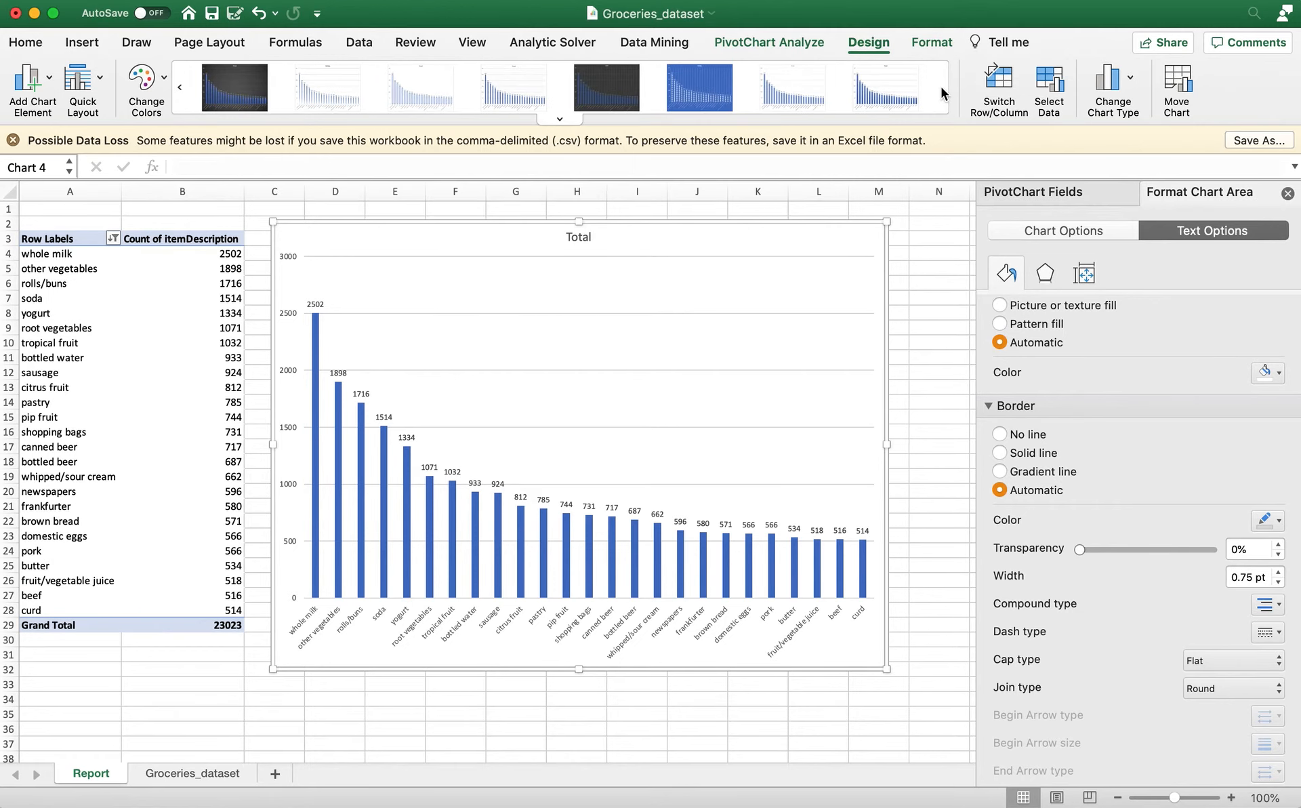
click(595, 93)
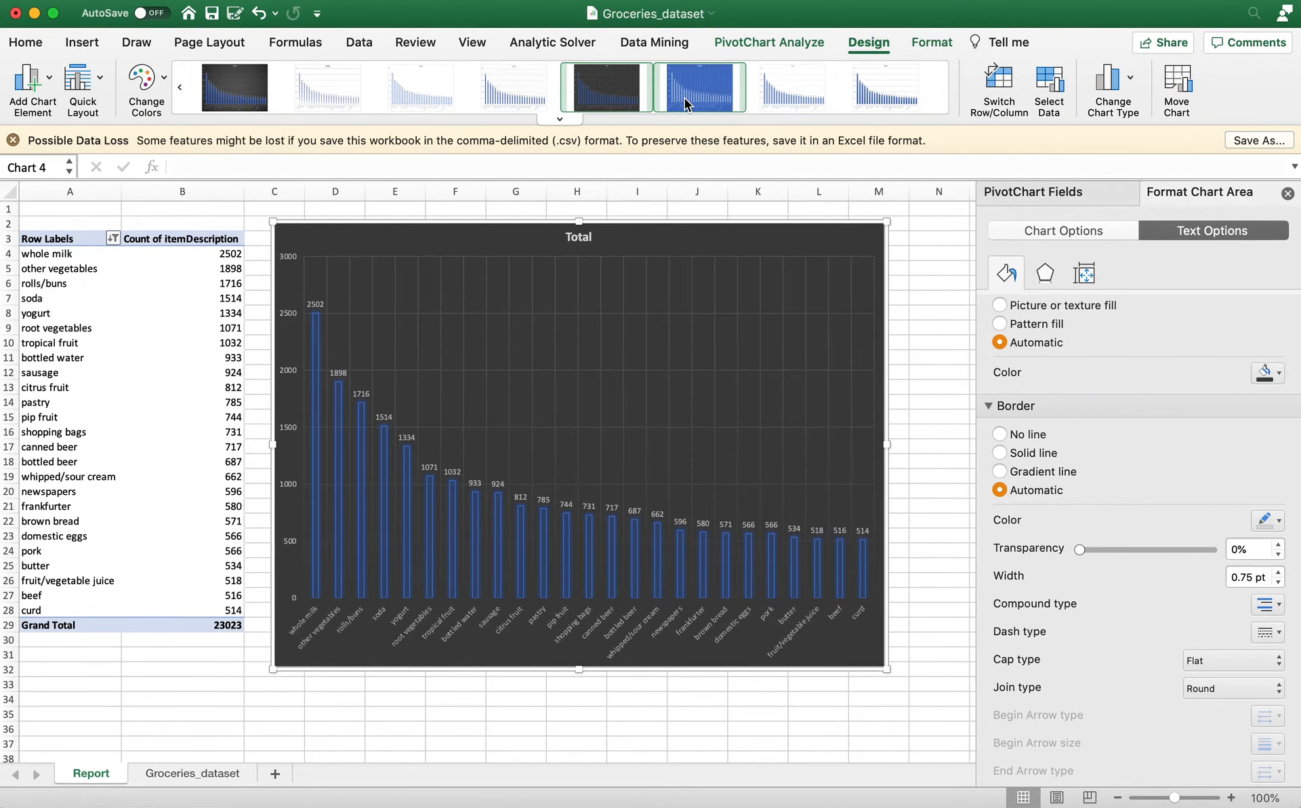
click(685, 99)
click(758, 103)
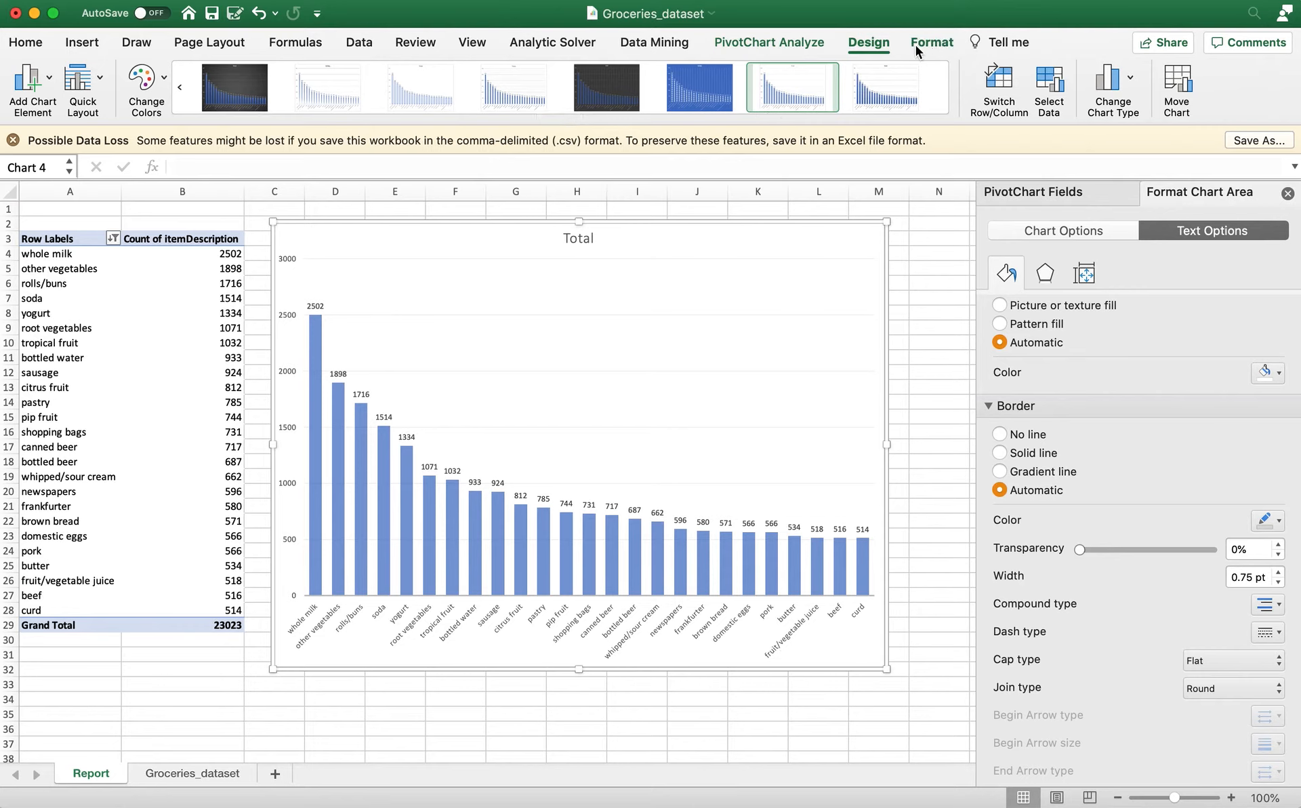
Try the colorful palette that starts with orange and the Layout 5 quick layout with a data table on the column chart.
click(151, 86)
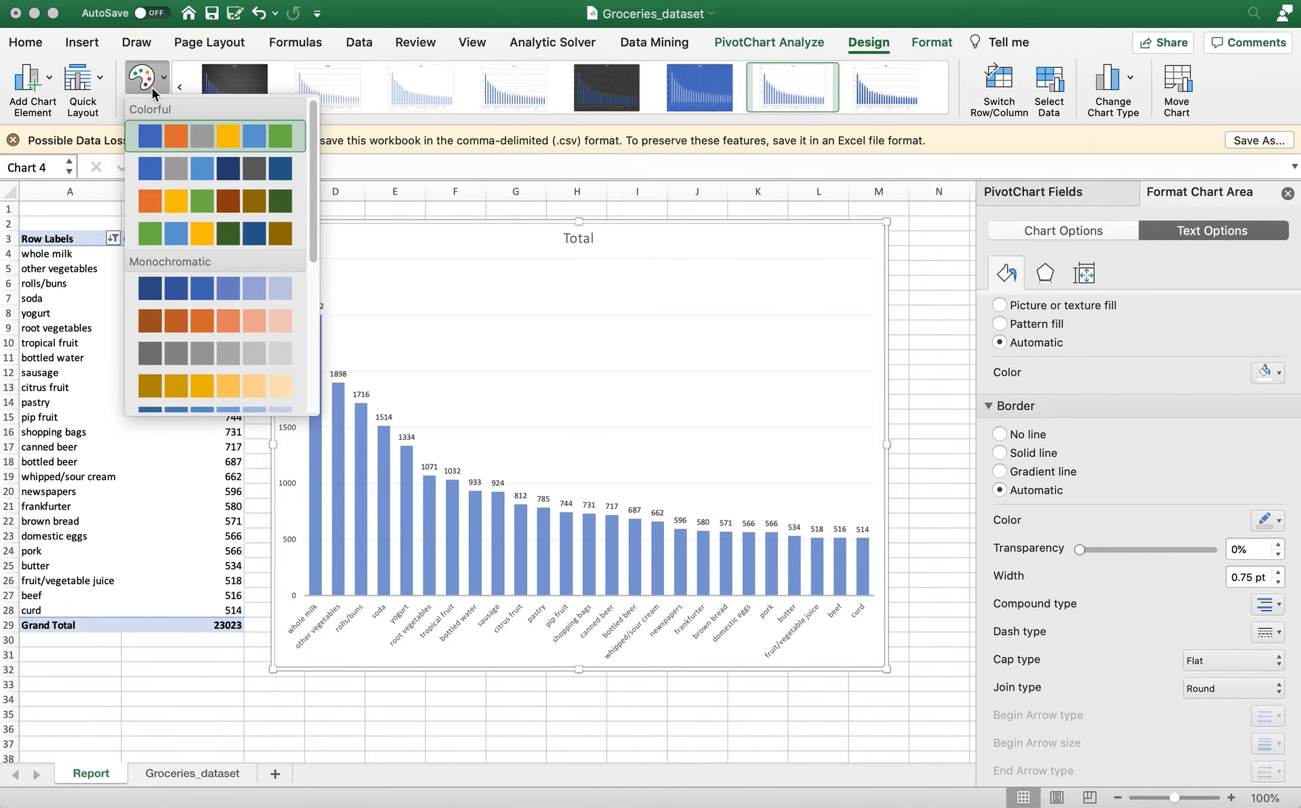
click(156, 205)
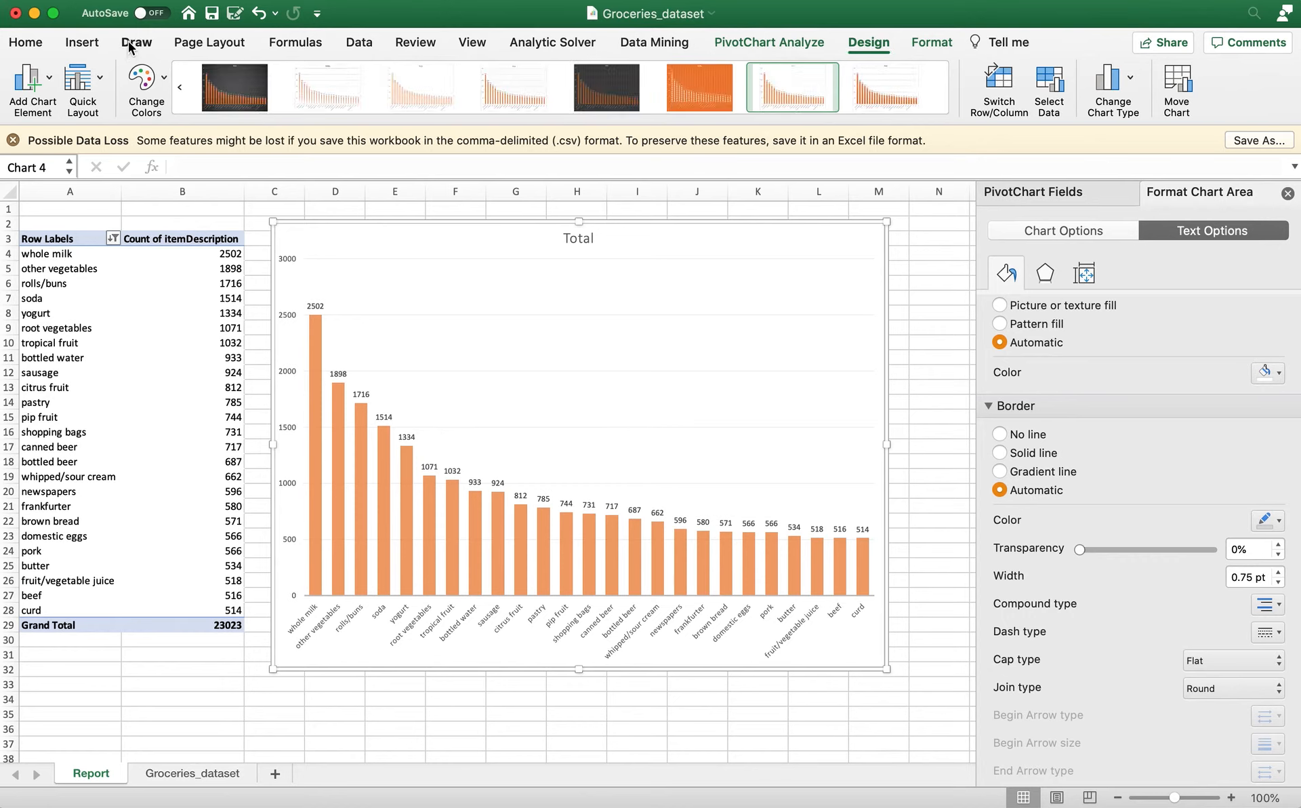
click(95, 81)
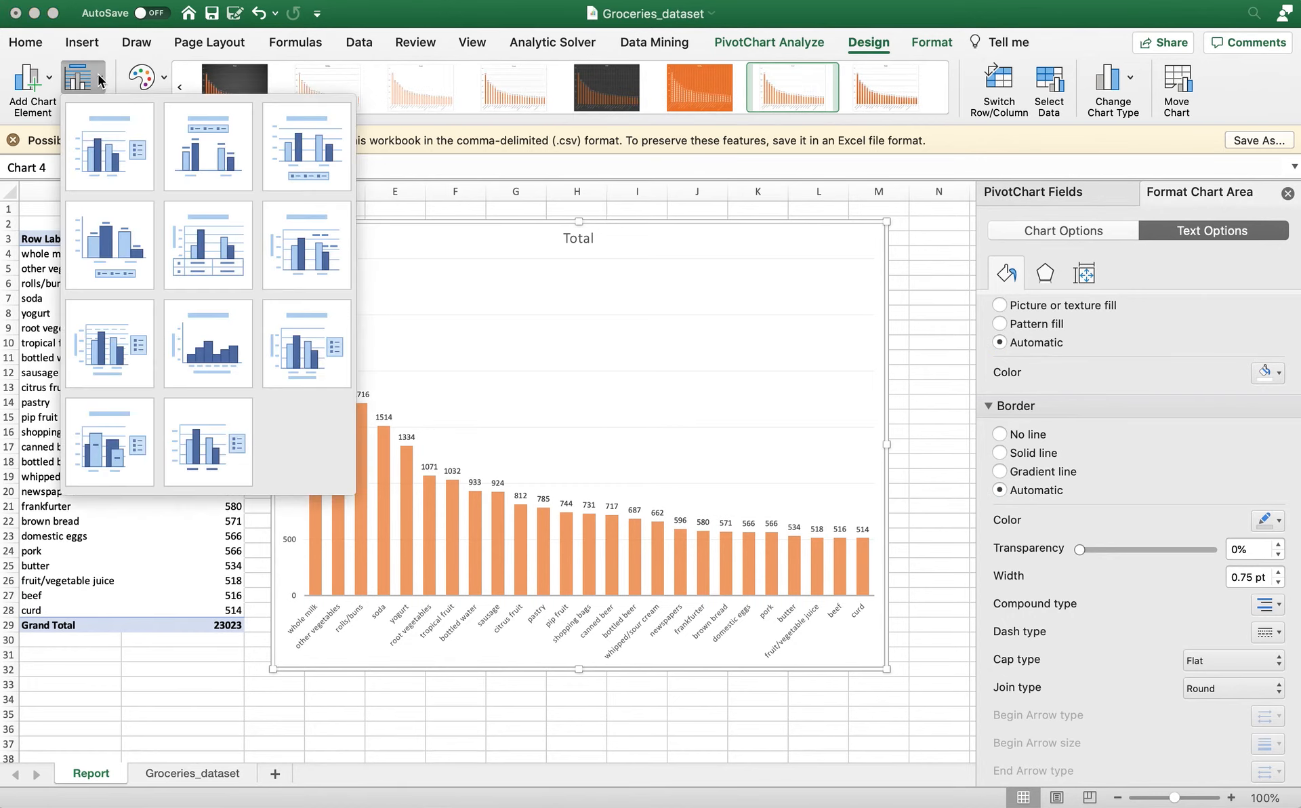
click(181, 264)
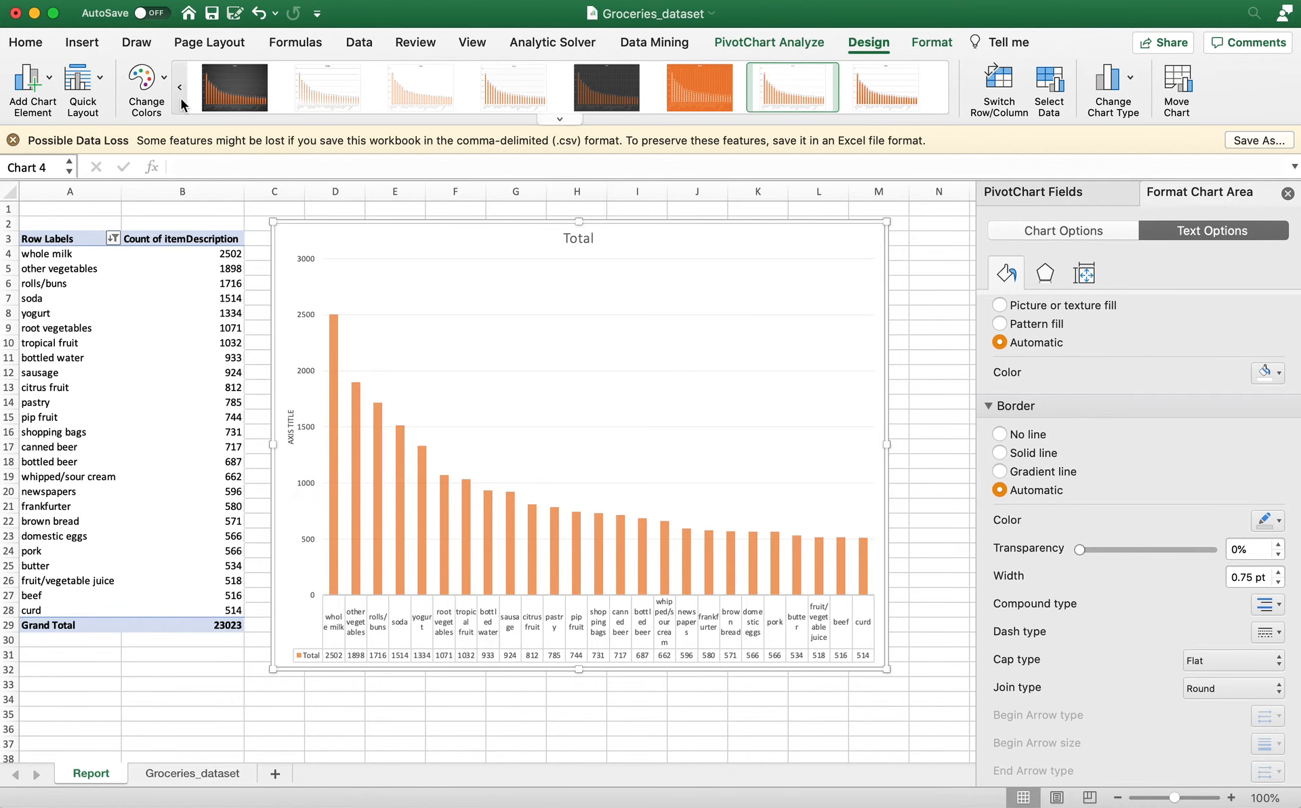
Recolor the column chart with the blue-and-gray colorful palette and apply the Layout 1 quick layout without its legend.
click(162, 90)
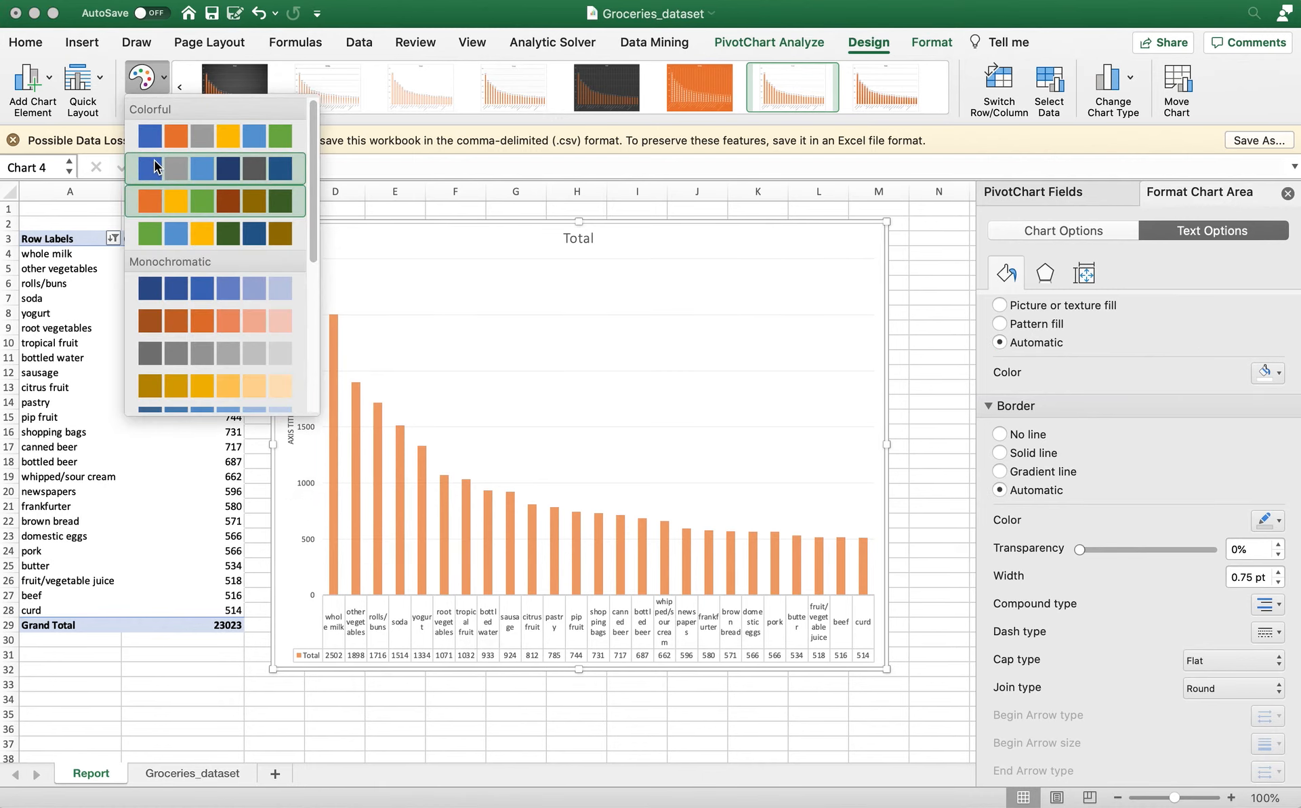
click(156, 166)
click(82, 78)
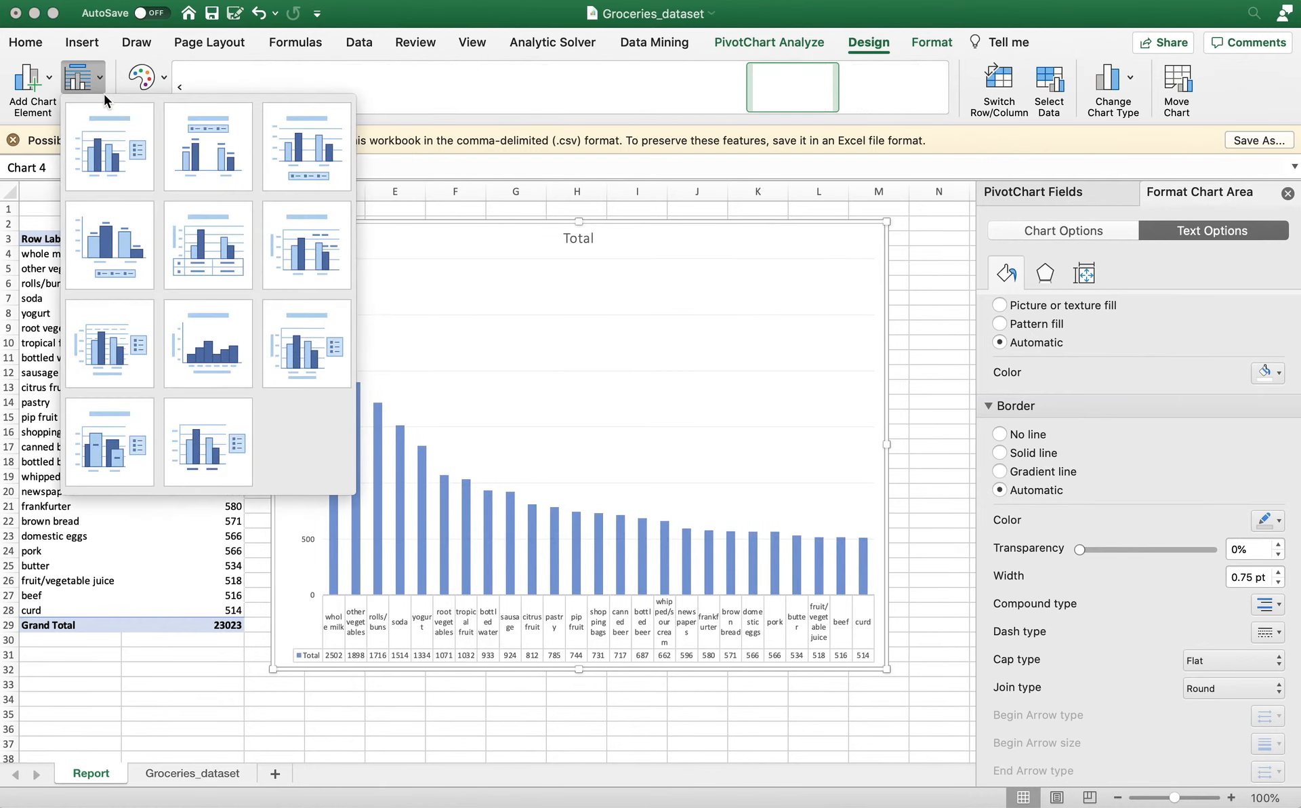
click(119, 165)
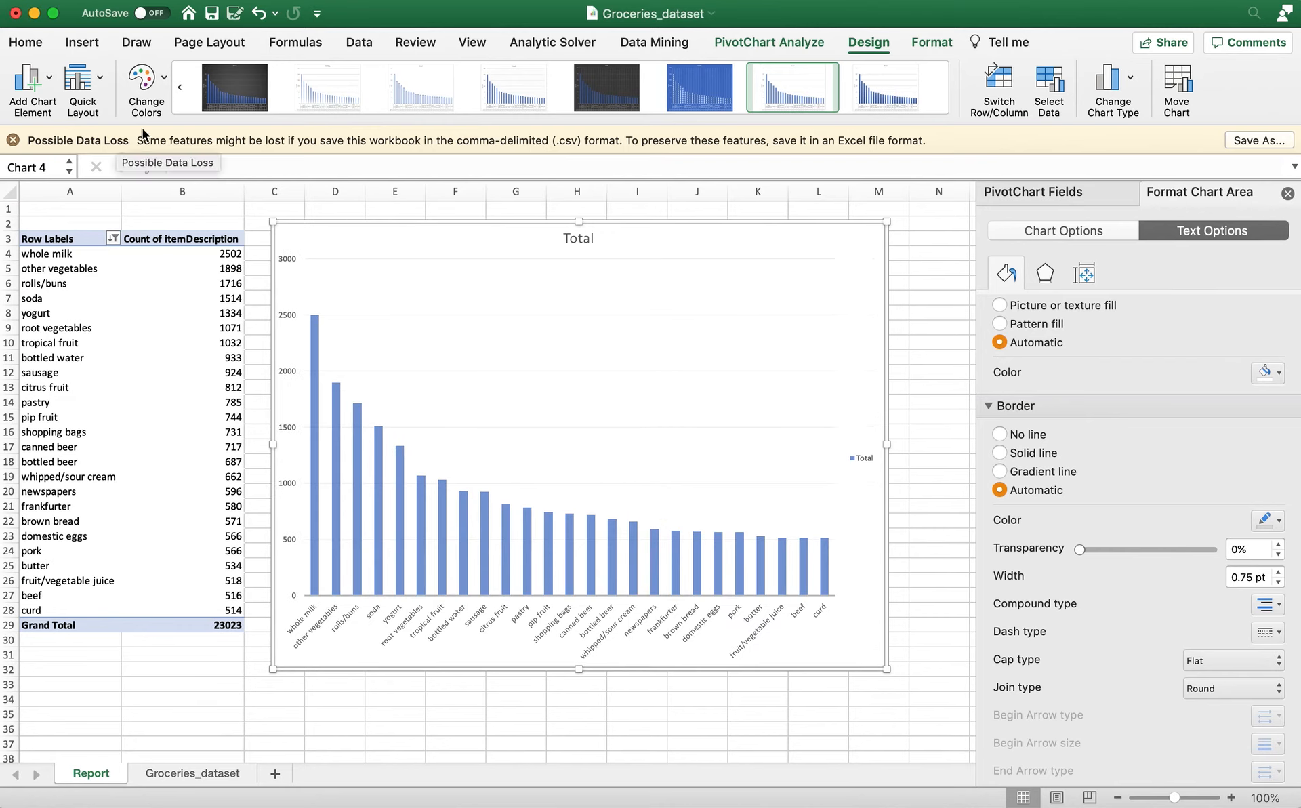
click(864, 454)
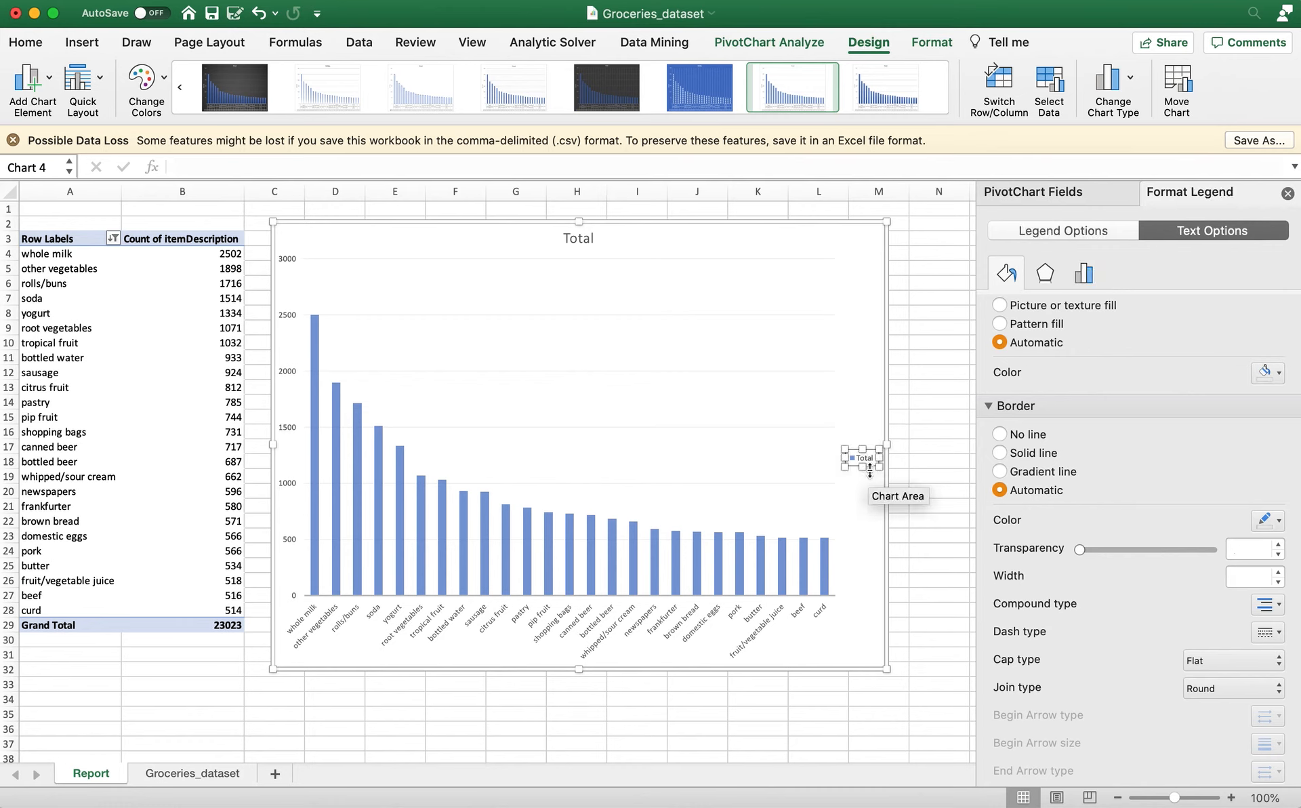
key(Delete)
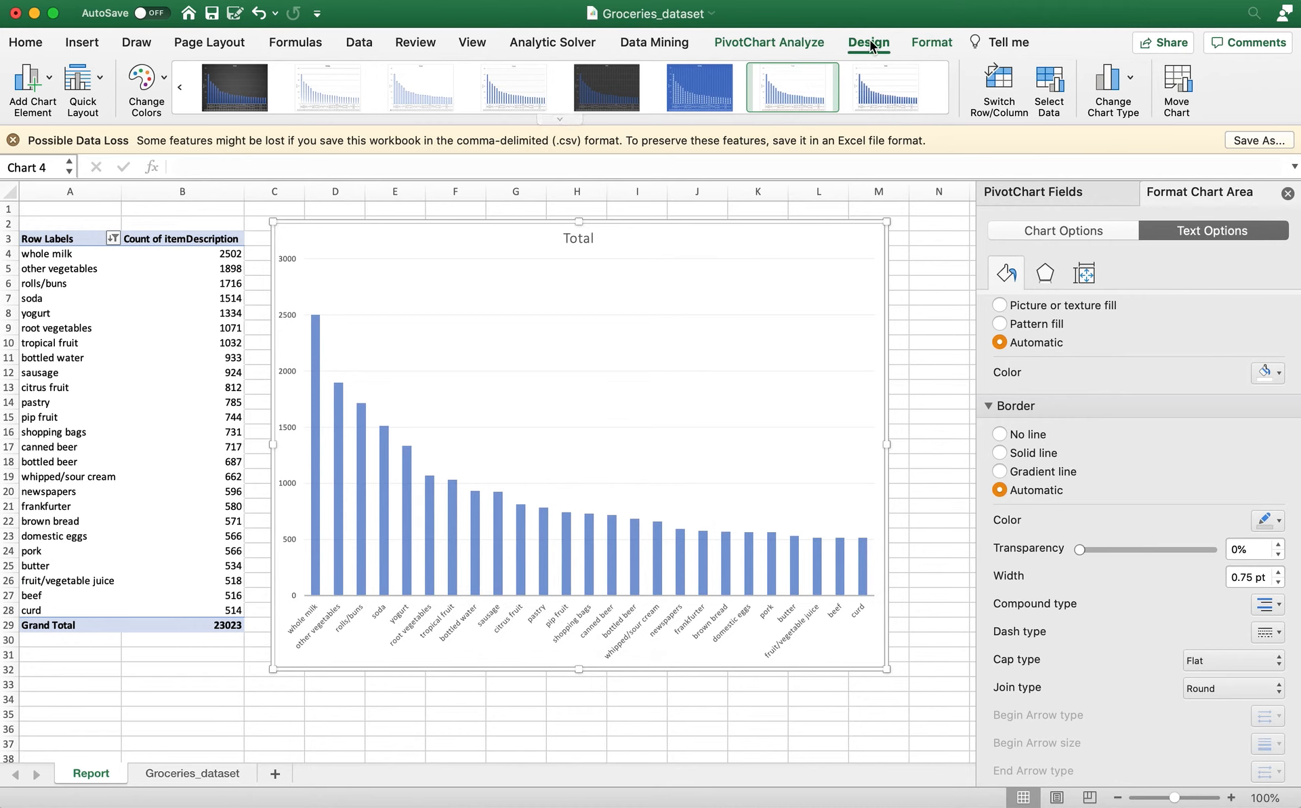
Set the text fill of the chart's horizontal category axis labels to the standard color blue.
click(925, 44)
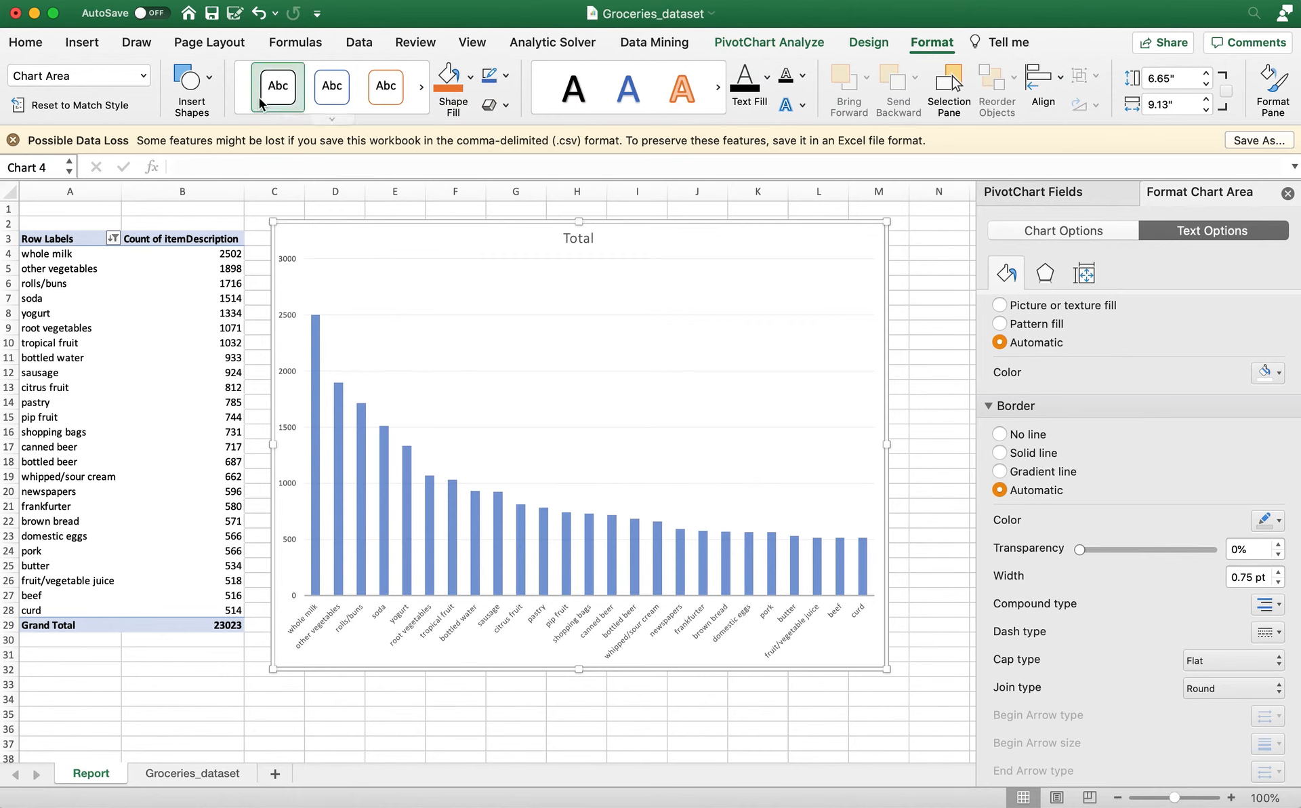
click(456, 614)
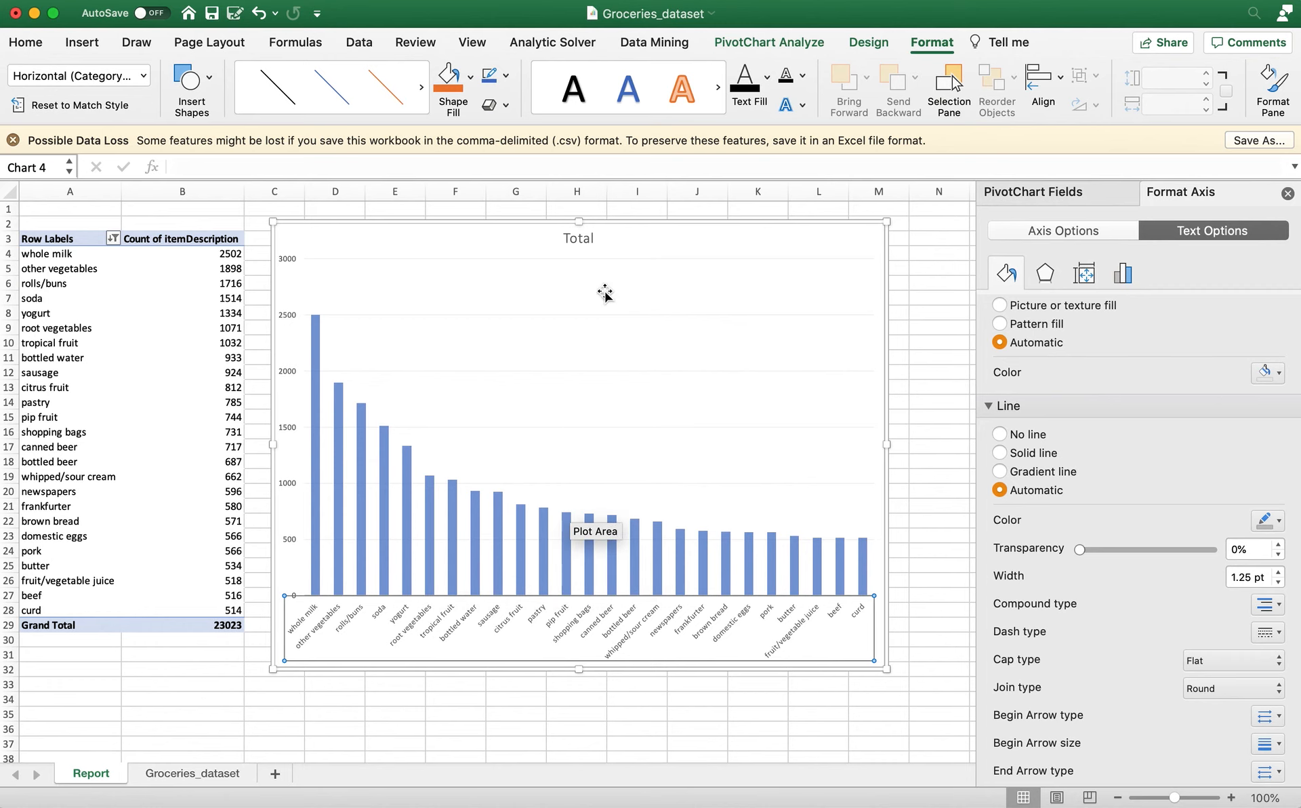
click(766, 80)
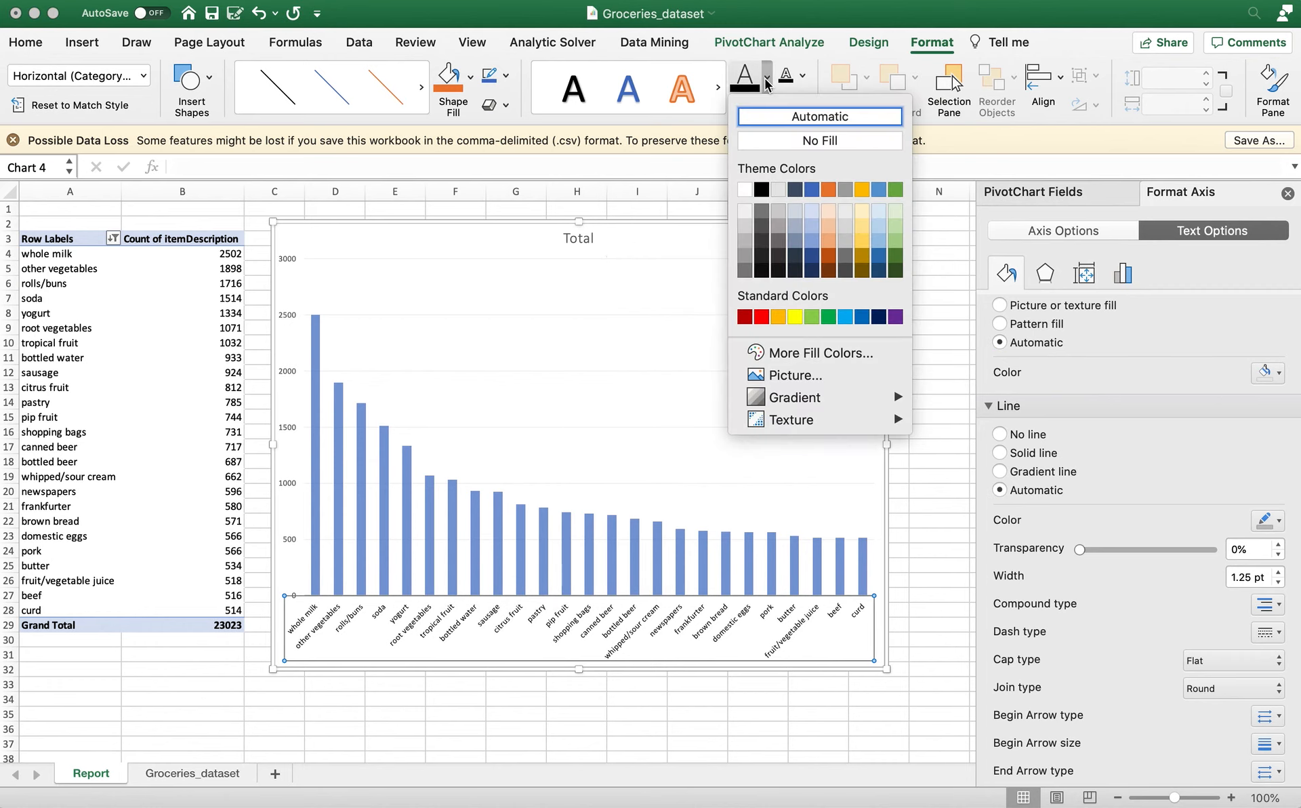
click(860, 317)
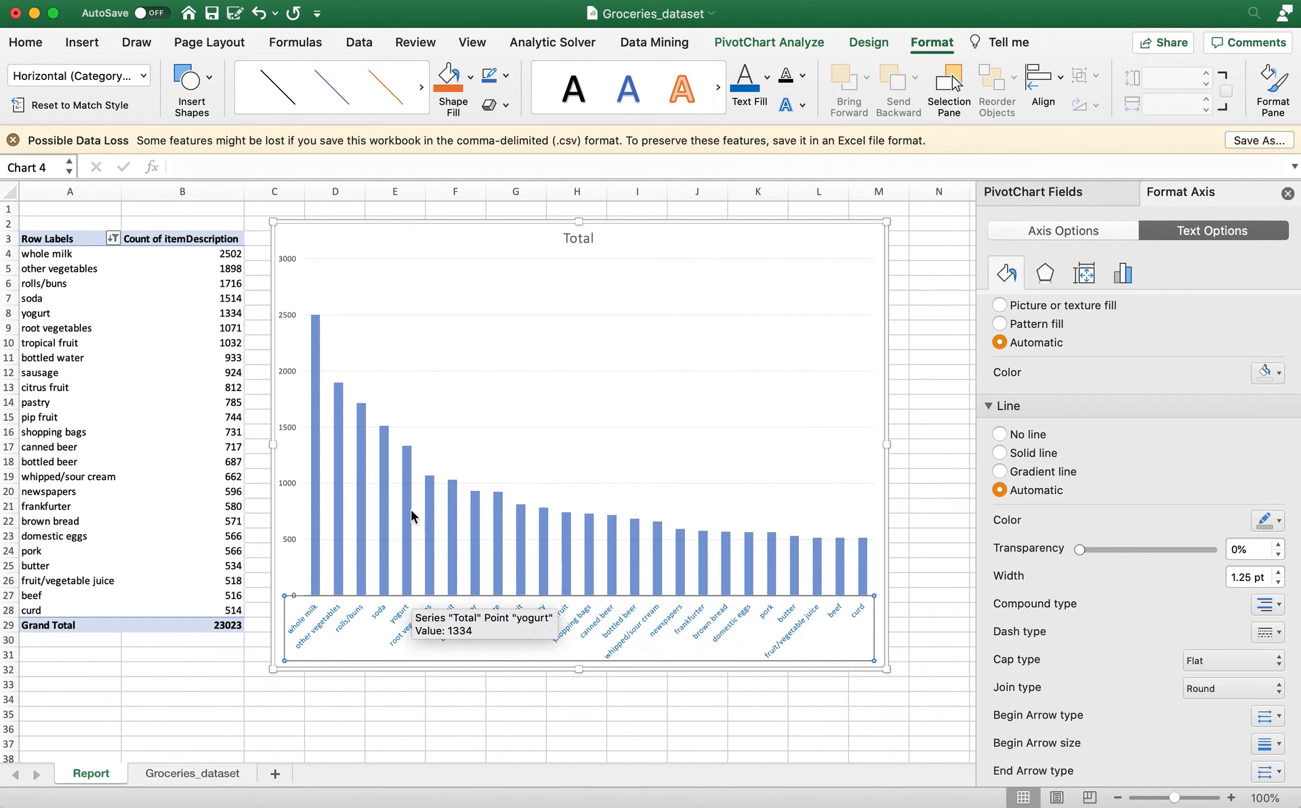